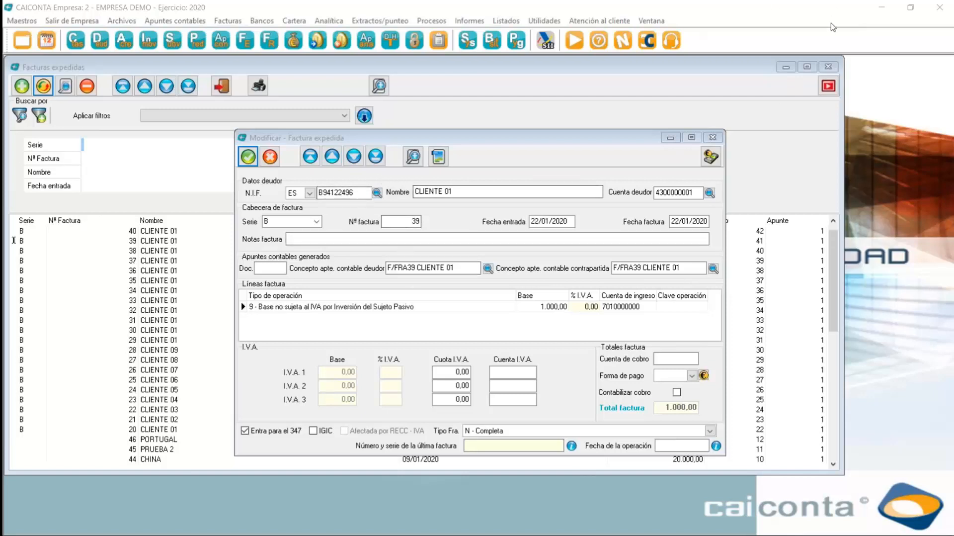
# - Examine the operation date and last invoice number and series fields in issued invoice 39, including their help notes
pyautogui.click(883, 10)
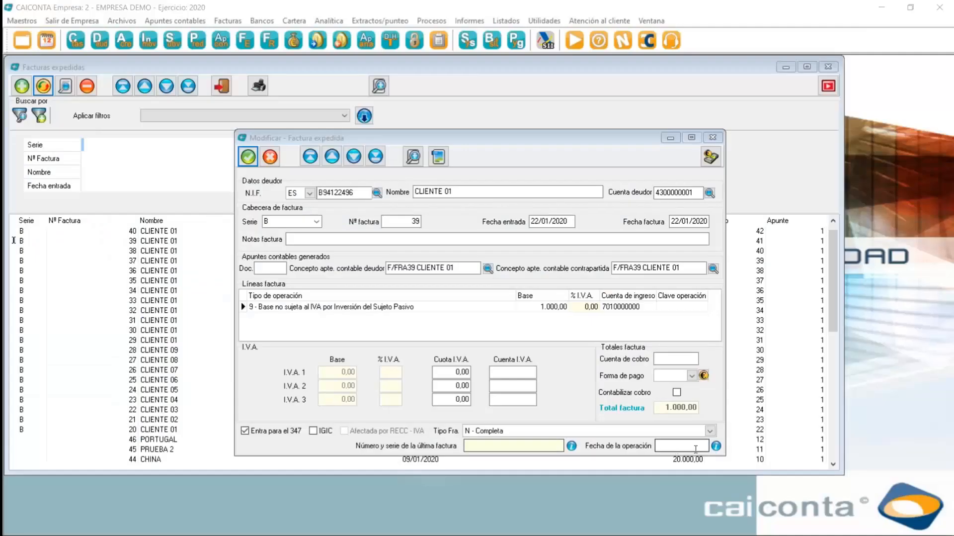
pyautogui.click(696, 448)
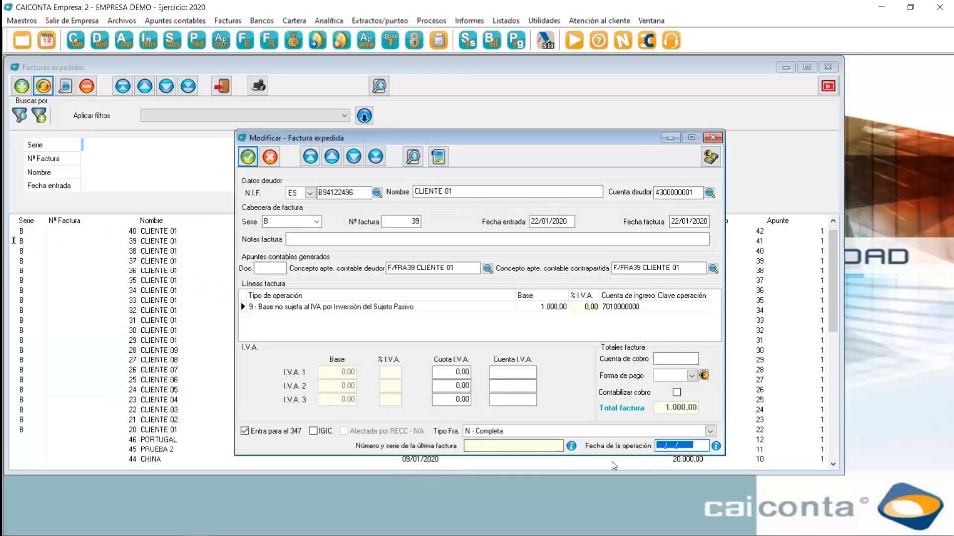
pyautogui.click(548, 441)
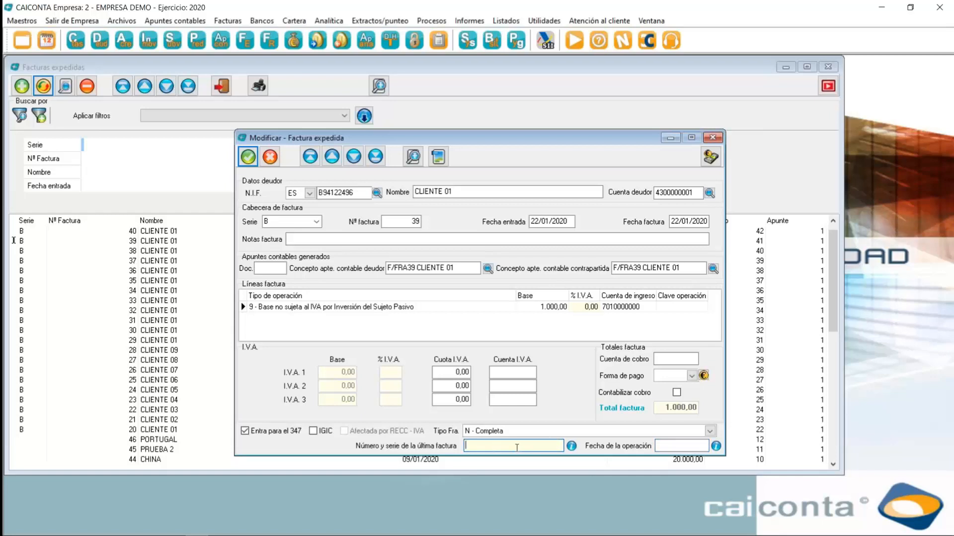
pyautogui.moveTo(573, 448)
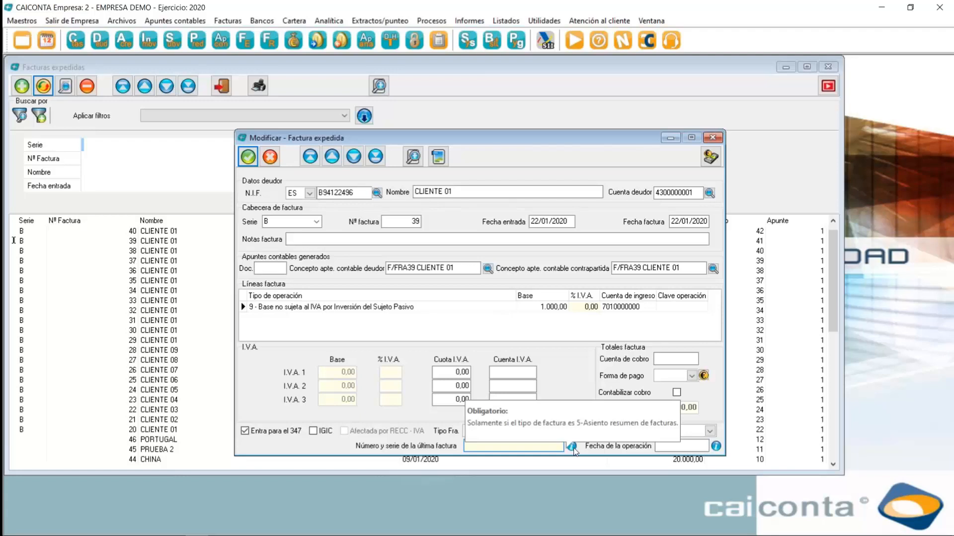
pyautogui.moveTo(717, 449)
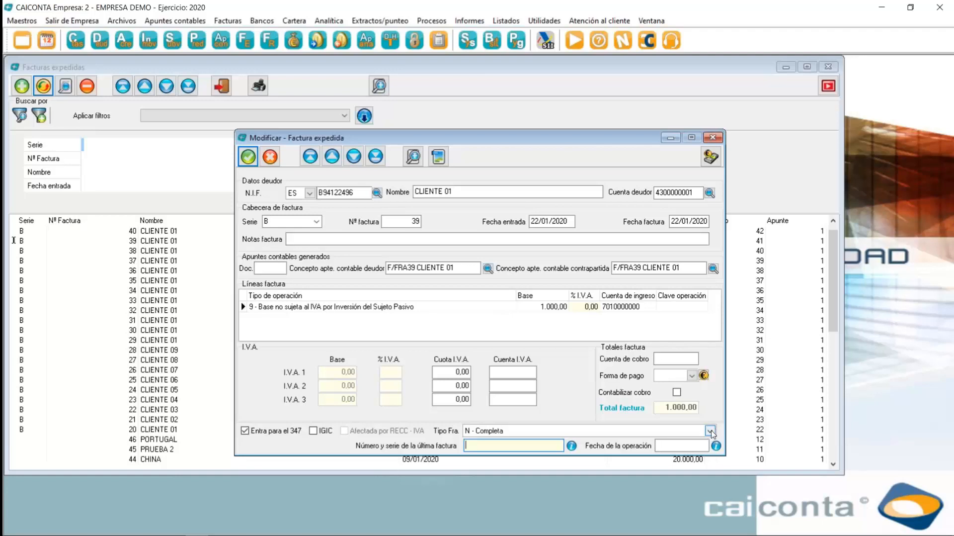
# - Review the available invoice types for issued invoice 39, keeping N - Completa selected
pyautogui.click(711, 431)
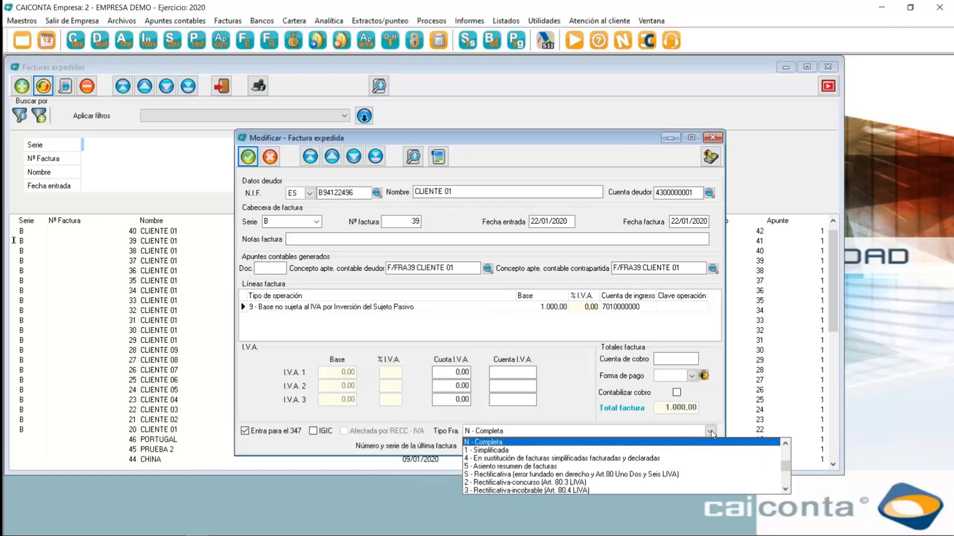
pyautogui.click(657, 443)
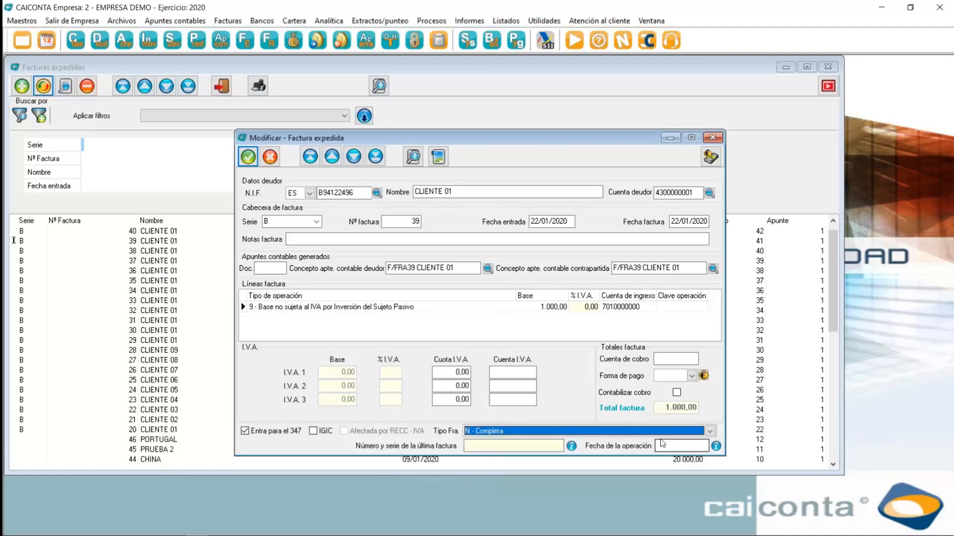
pyautogui.click(711, 431)
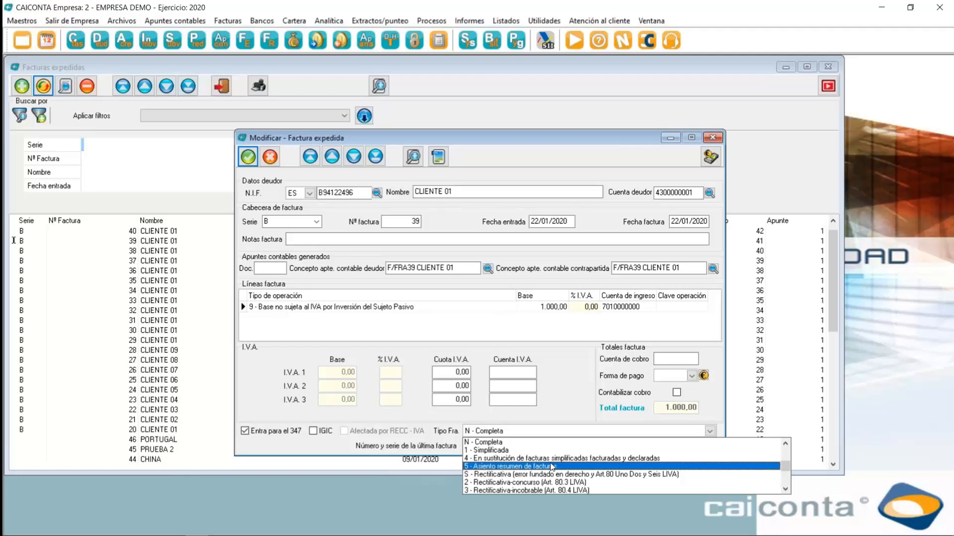
pyautogui.scroll(-3, 609, 494)
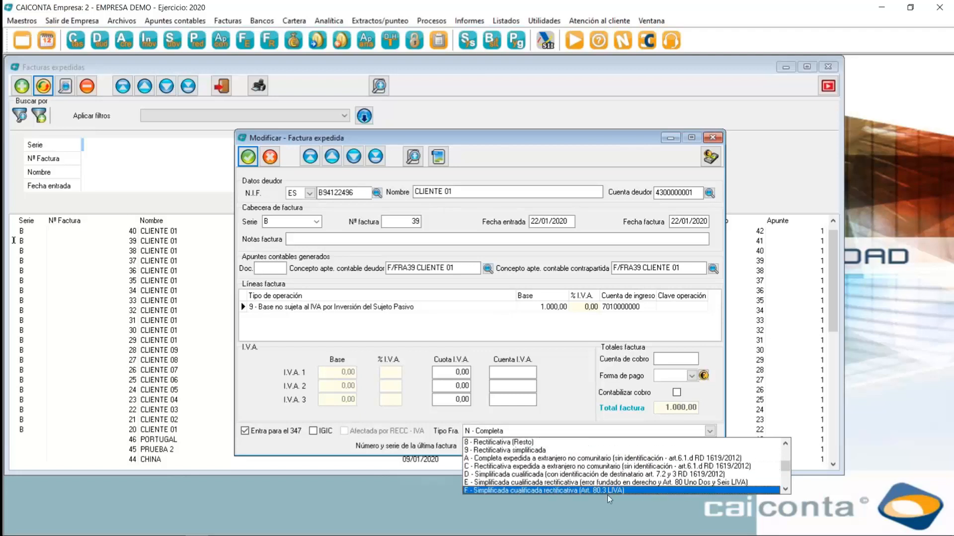
pyautogui.scroll(3, 618, 439)
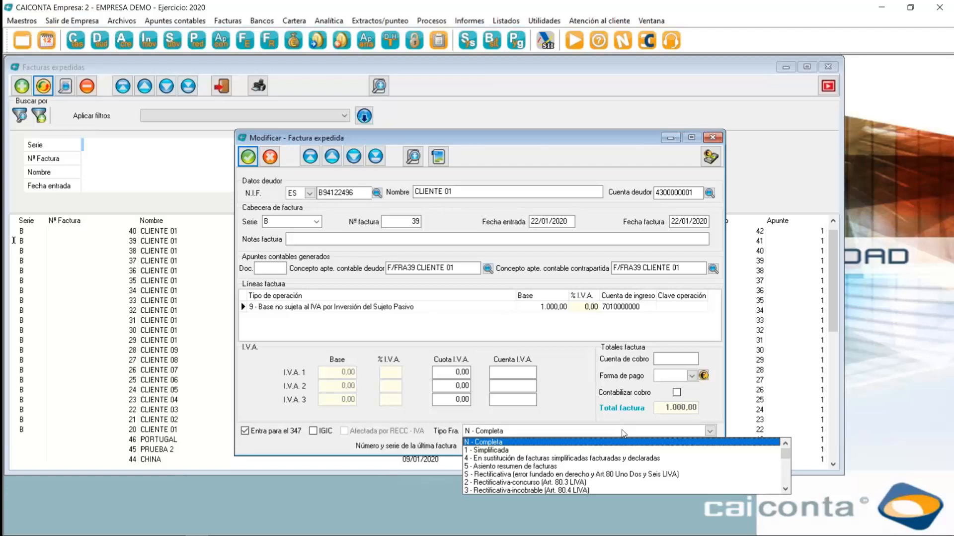
pyautogui.click(623, 432)
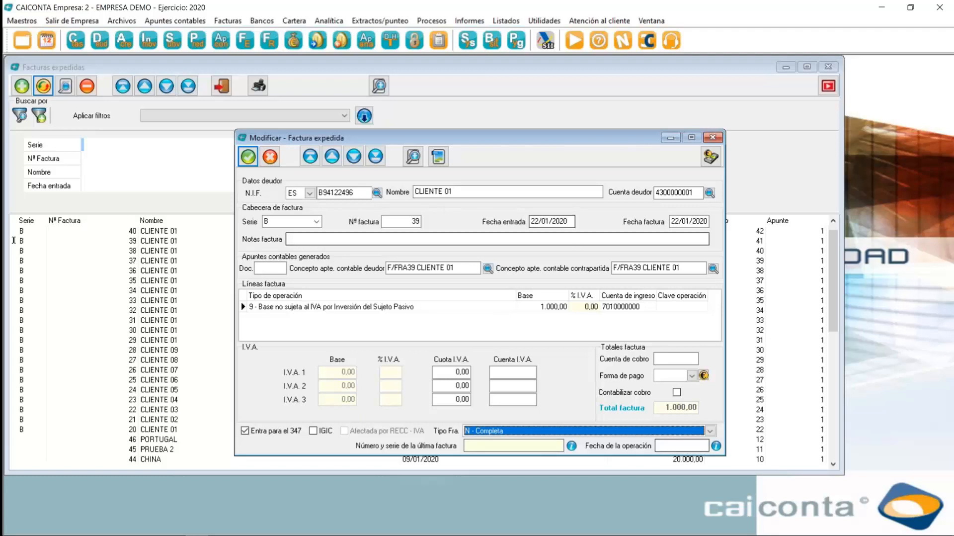
# - Review the invoice types for PROVEEDOR 05's received invoice 5, and close both open invoices without keeping changes
pyautogui.click(271, 40)
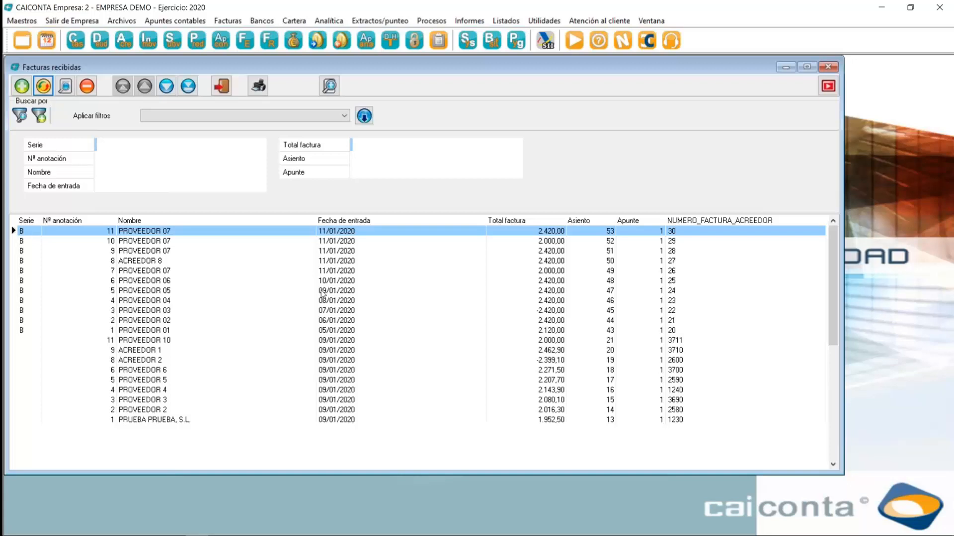
pyautogui.doubleClick(348, 290)
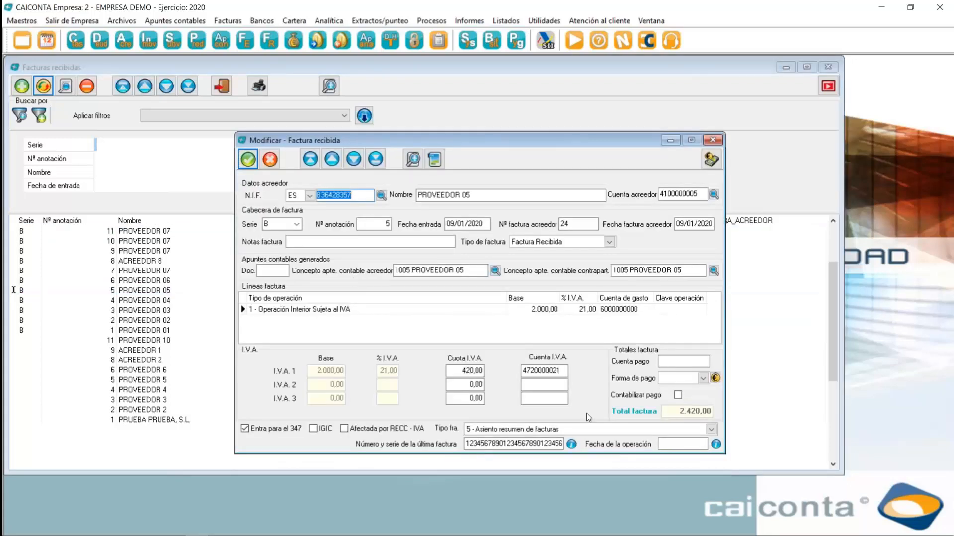
pyautogui.click(711, 431)
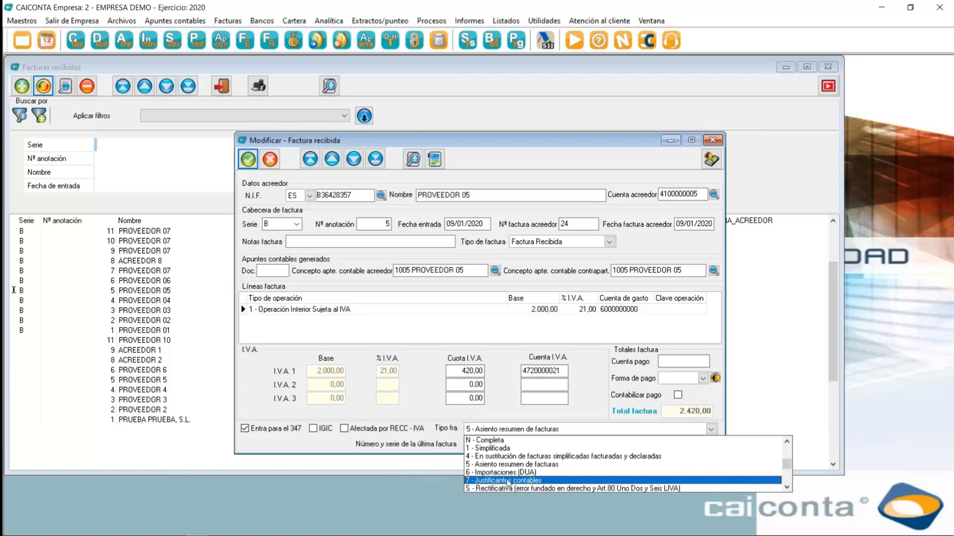
pyautogui.click(526, 442)
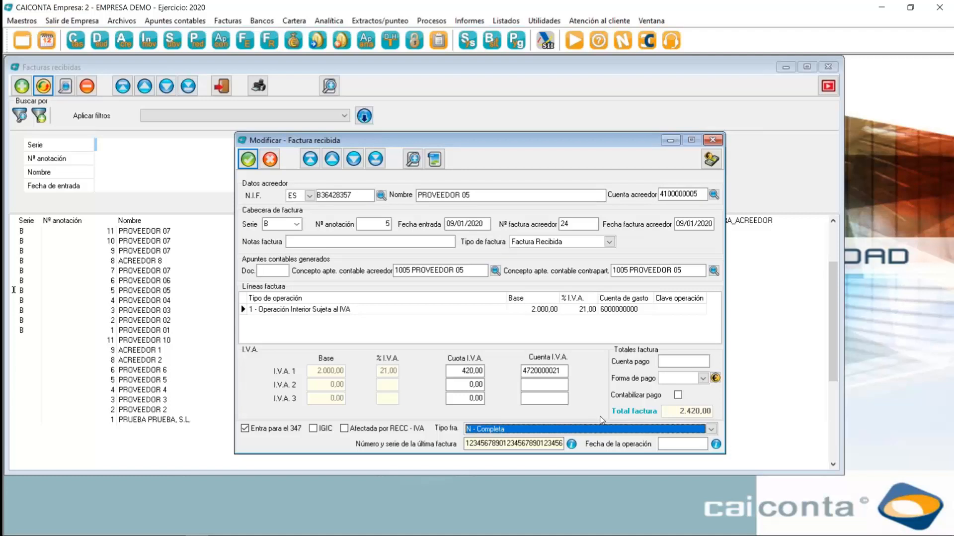
pyautogui.click(713, 142)
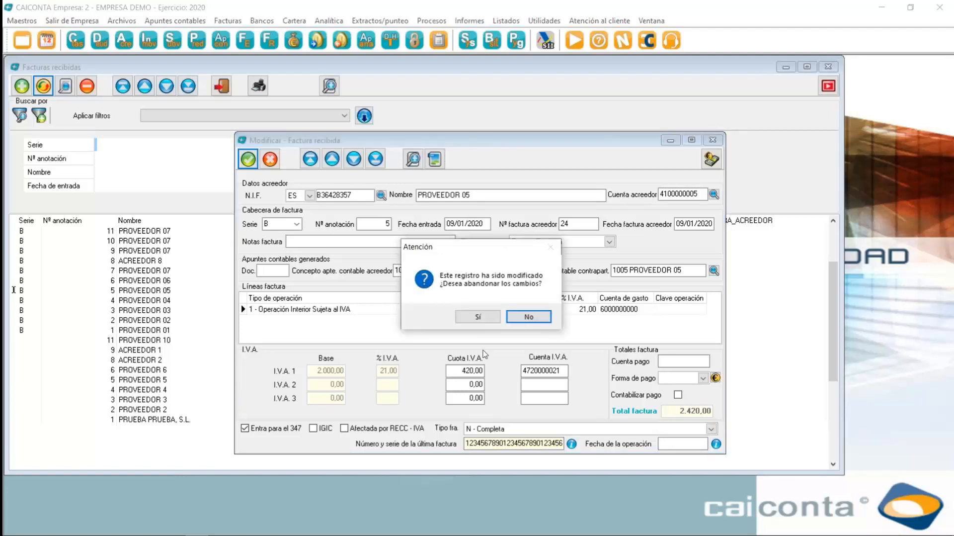
pyautogui.click(478, 317)
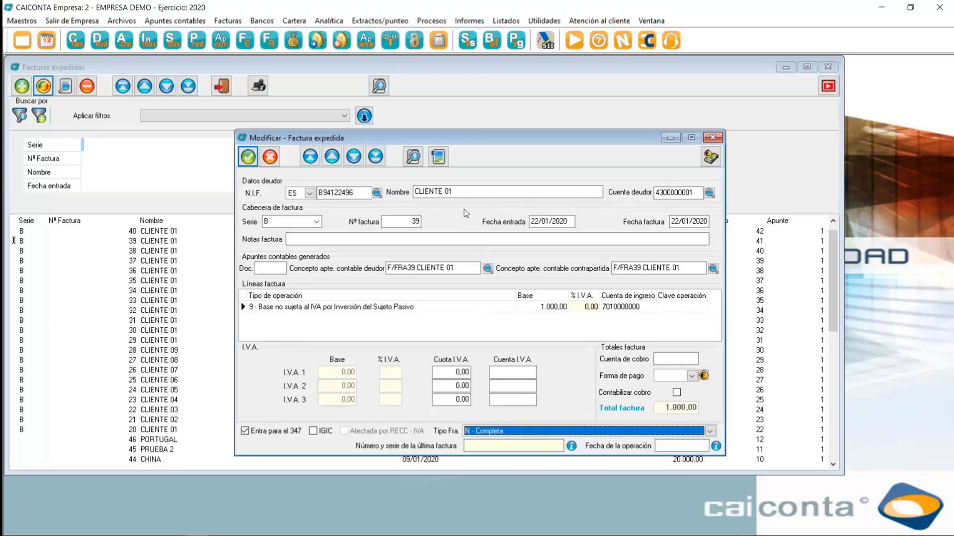
pyautogui.click(714, 138)
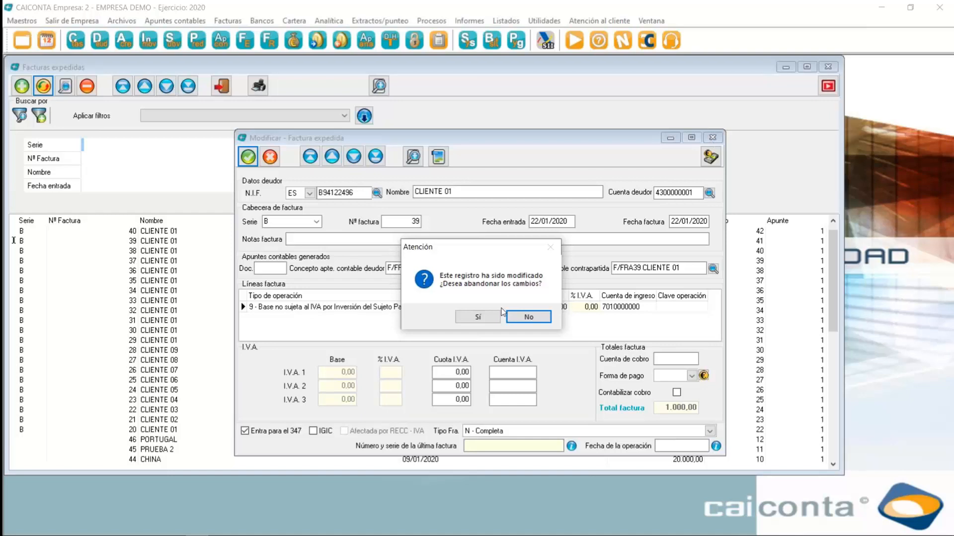
pyautogui.click(474, 318)
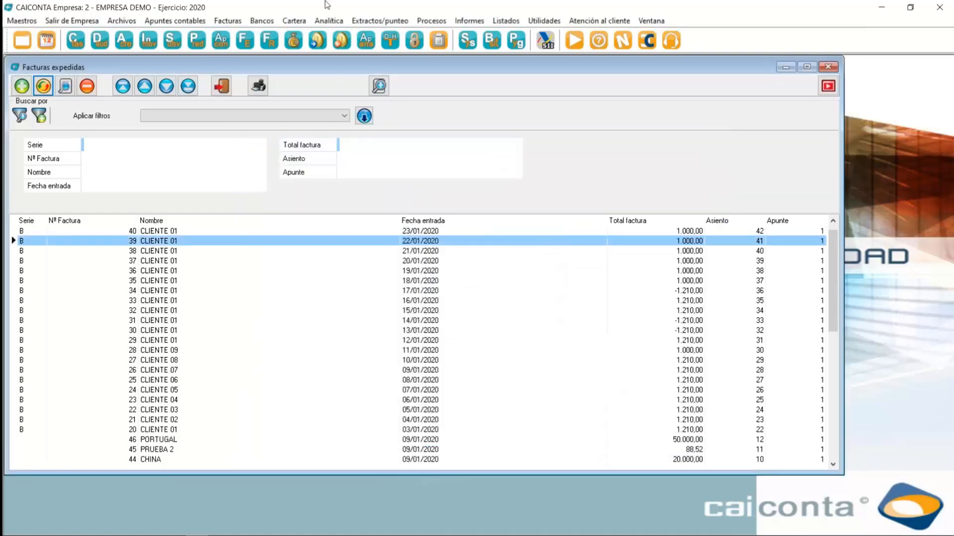
# - Review the residence-country identification key options in CLIENTE 05's debtor record, and close the debtor and issued invoice lists
pyautogui.click(100, 44)
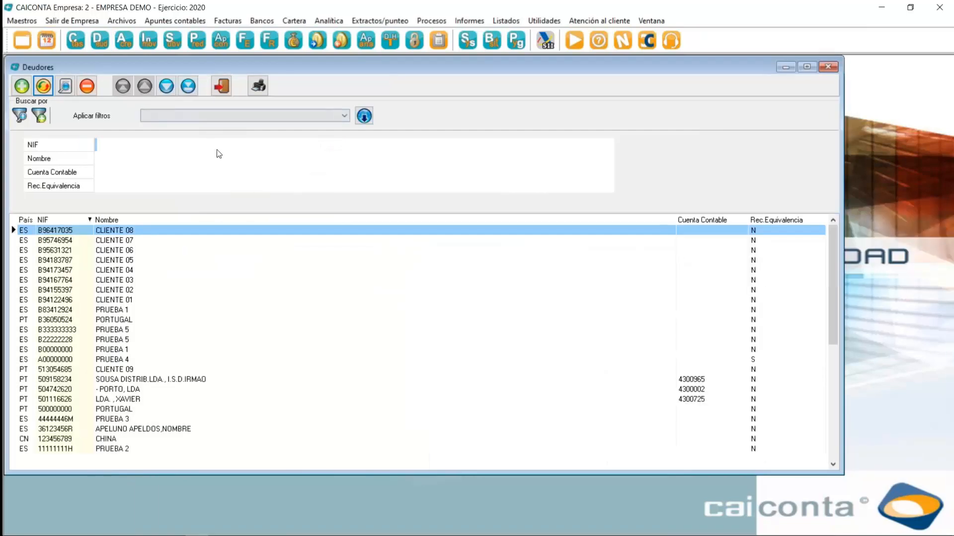
pyautogui.doubleClick(129, 260)
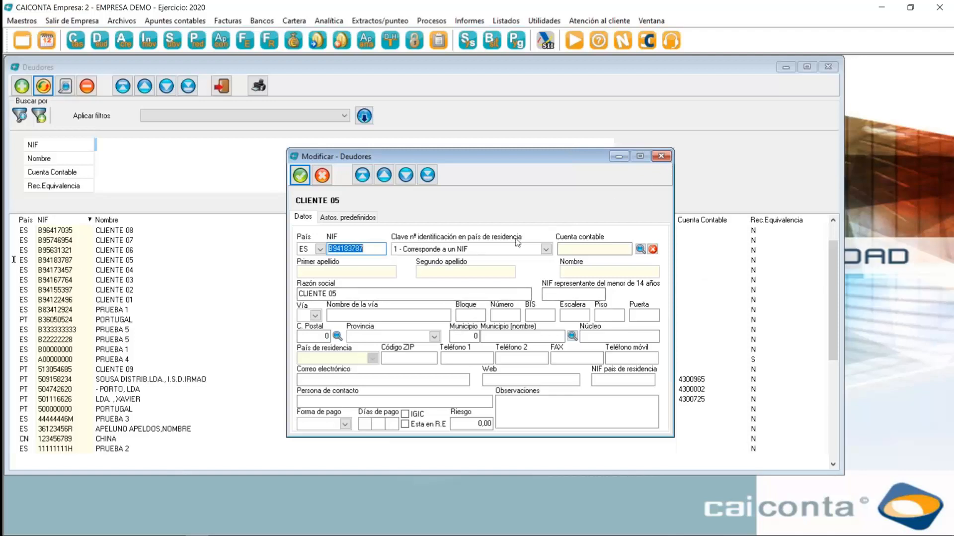
pyautogui.click(546, 249)
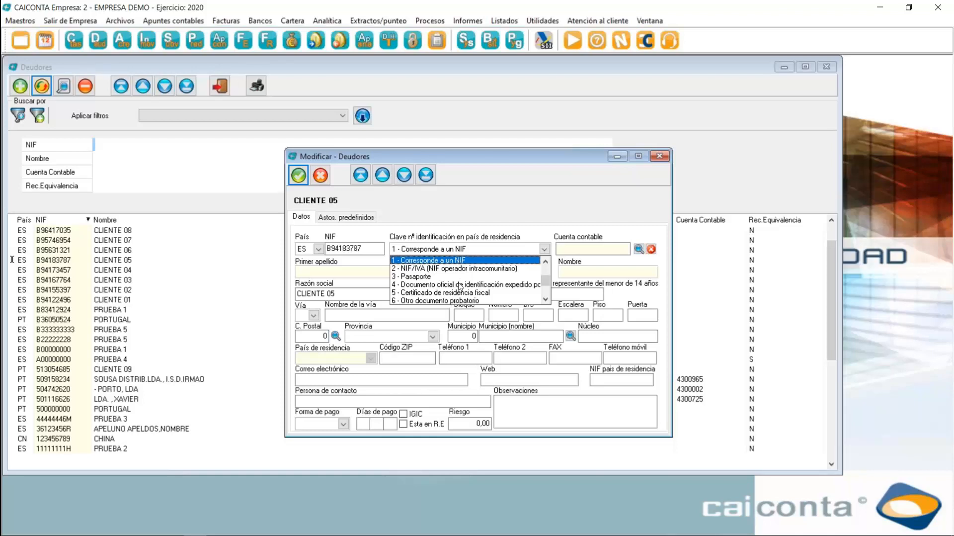
pyautogui.click(659, 156)
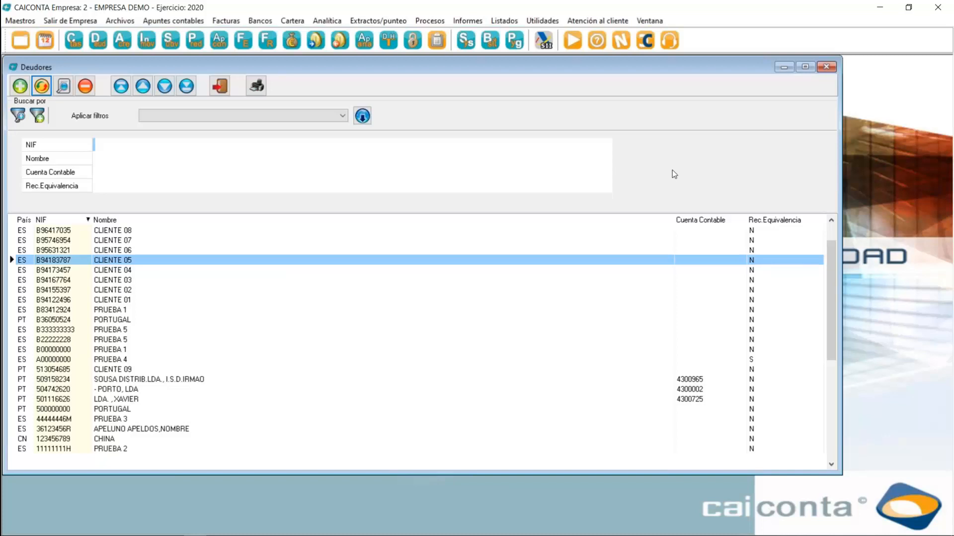
pyautogui.press('Escape')
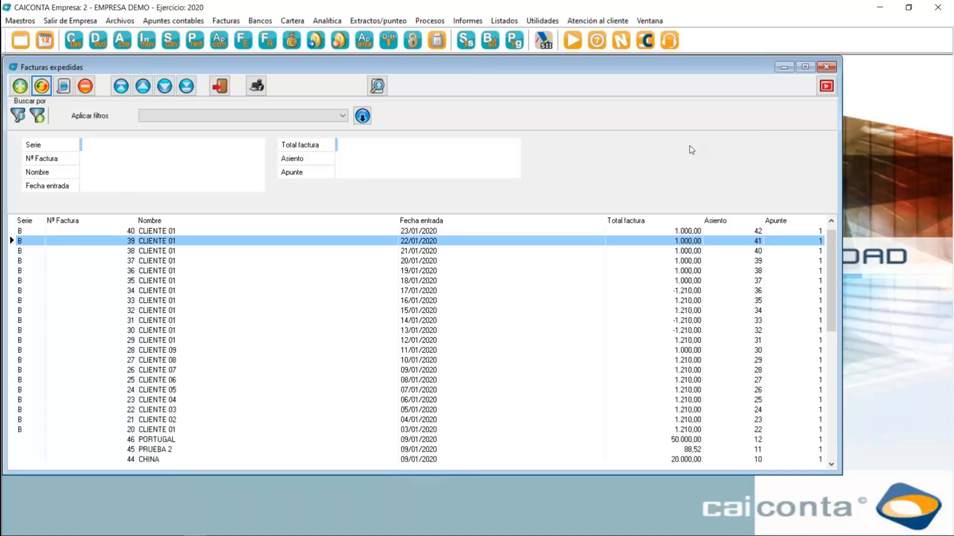
pyautogui.press('Escape')
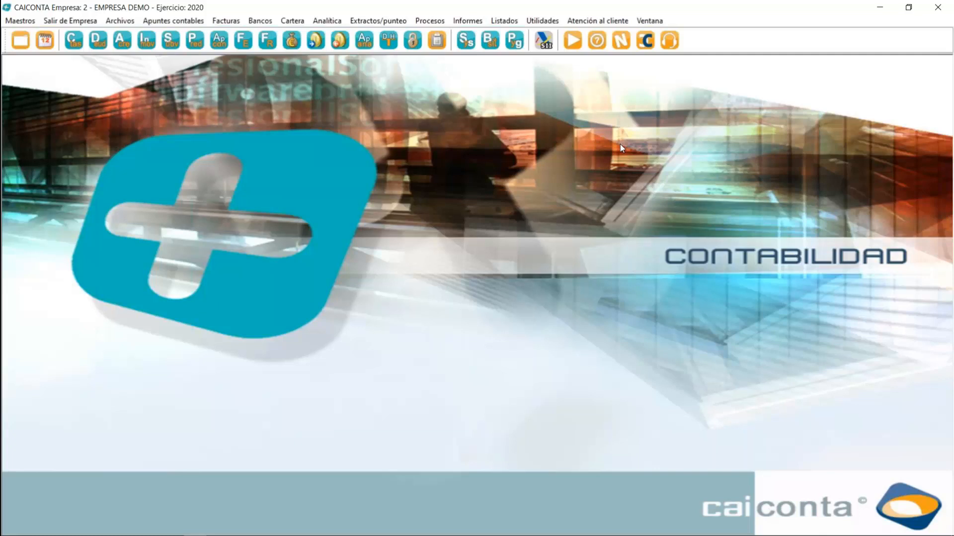
# - Open the issued invoices listing with the Excel AEAT option for the VAT record book
pyautogui.click(229, 24)
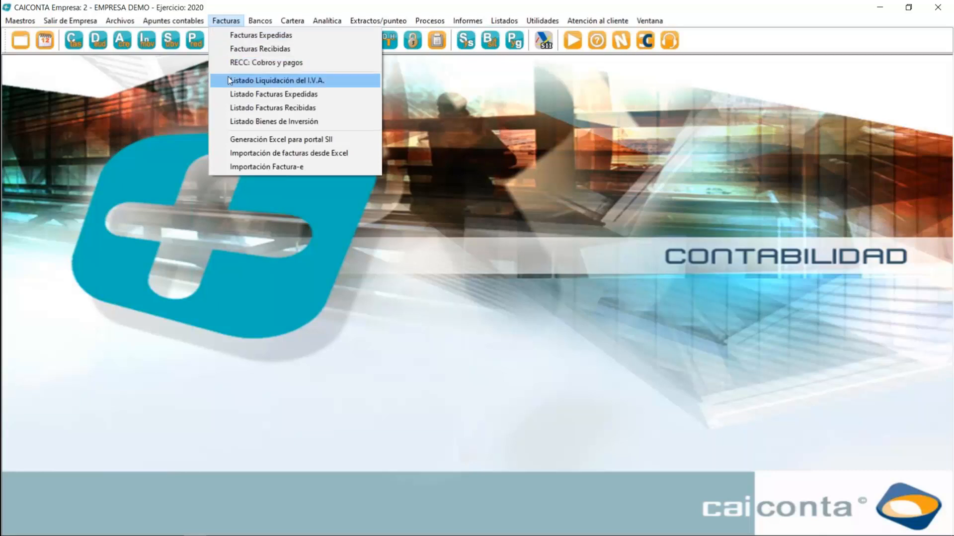
pyautogui.click(262, 96)
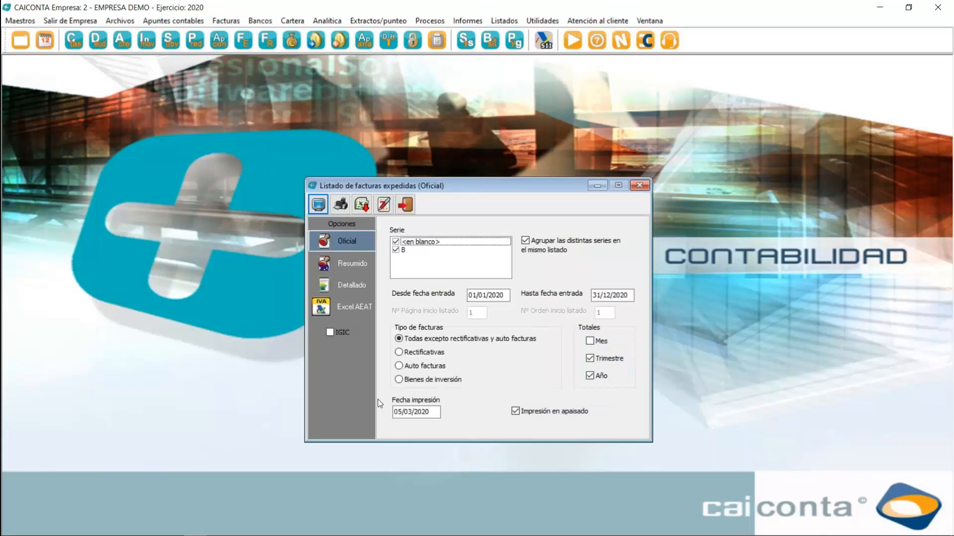
pyautogui.click(351, 311)
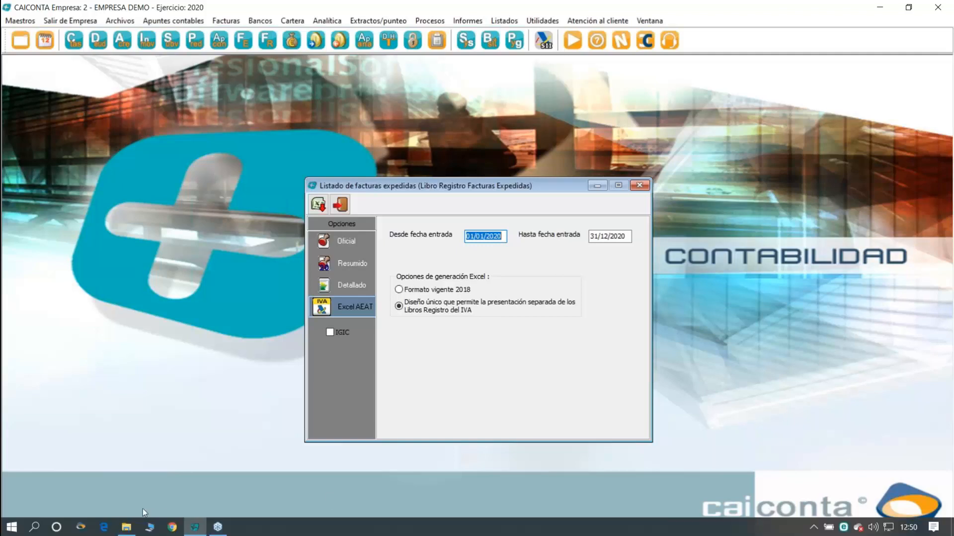
# - Switch to File Explorer and open the issued invoices workbook from the LOCAL folder inside Webinar's 05032020 folder
pyautogui.click(126, 528)
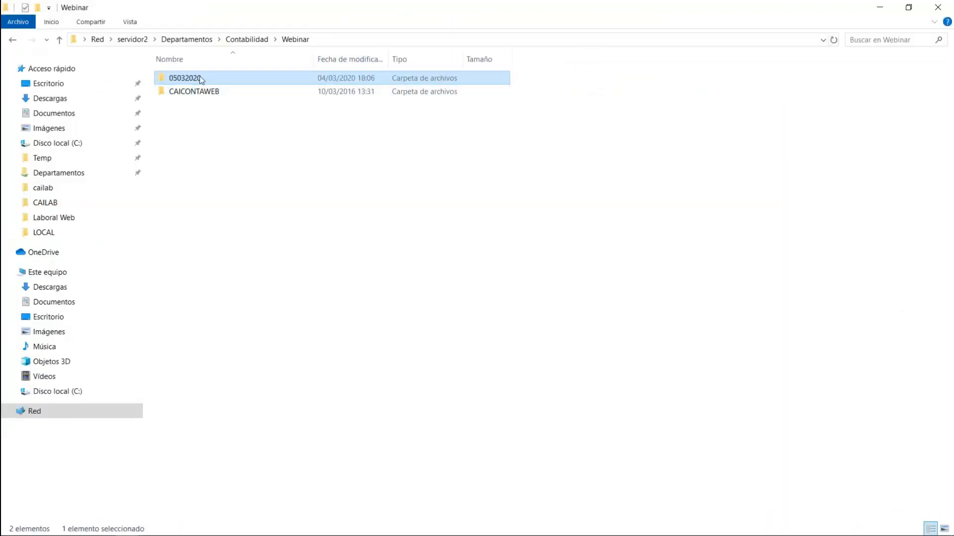
pyautogui.doubleClick(201, 79)
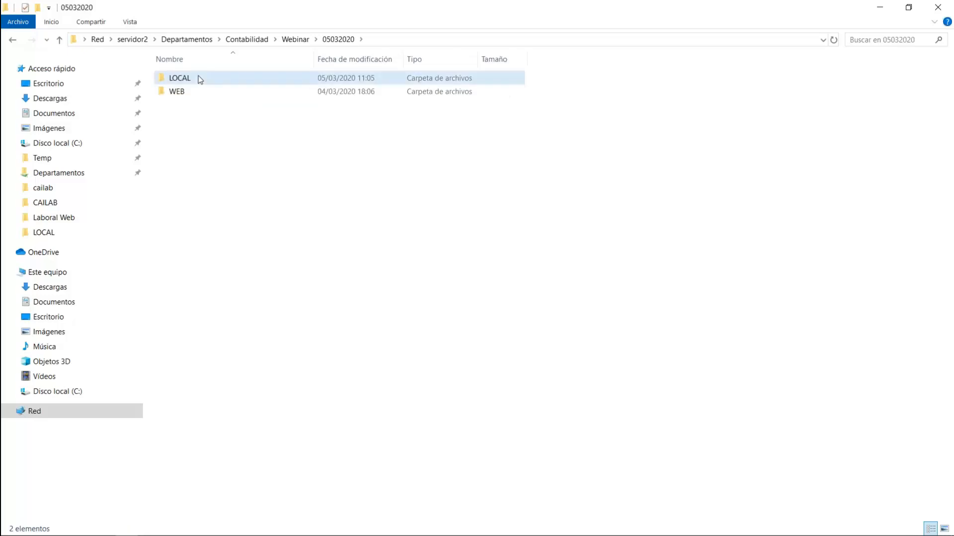
pyautogui.doubleClick(212, 79)
pyautogui.doubleClick(221, 79)
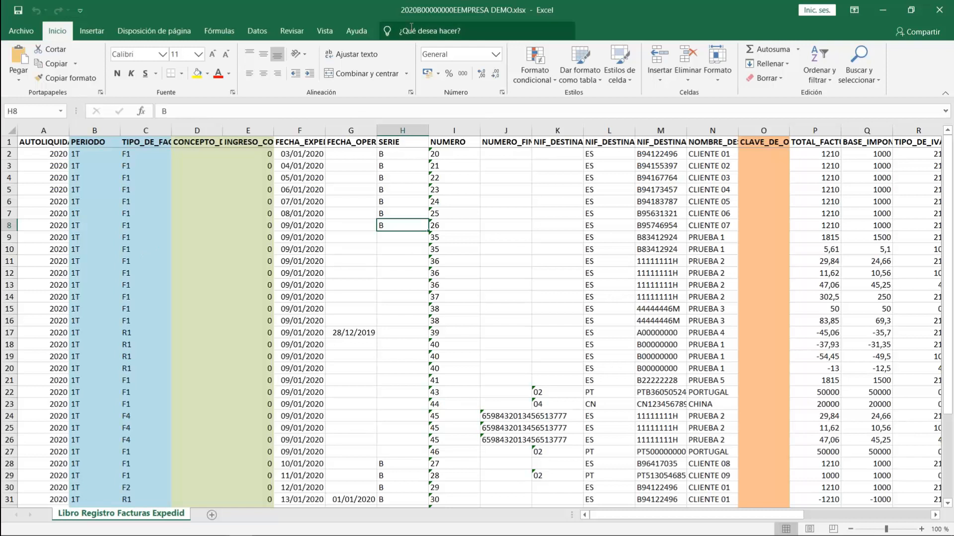
# - Show the LOCAL folder on the desktop and examine the tax ID part of the issued invoices workbook's file name
pyautogui.moveTo(195, 534)
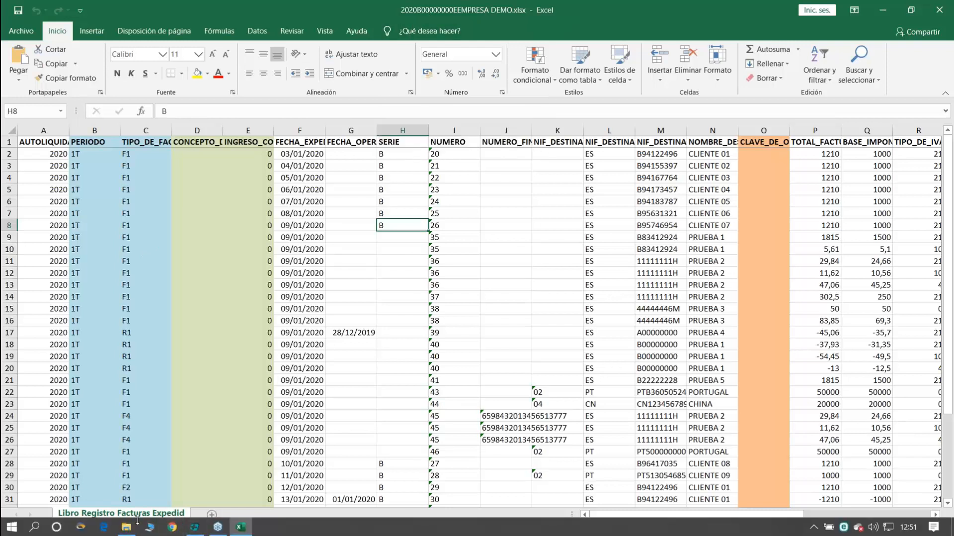
pyautogui.moveTo(132, 531)
pyautogui.click(953, 532)
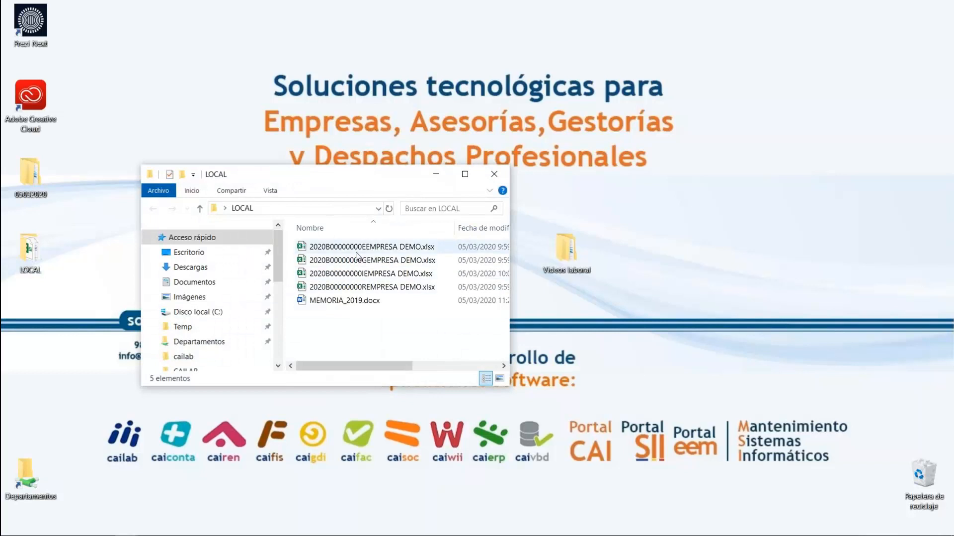
pyautogui.click(355, 251)
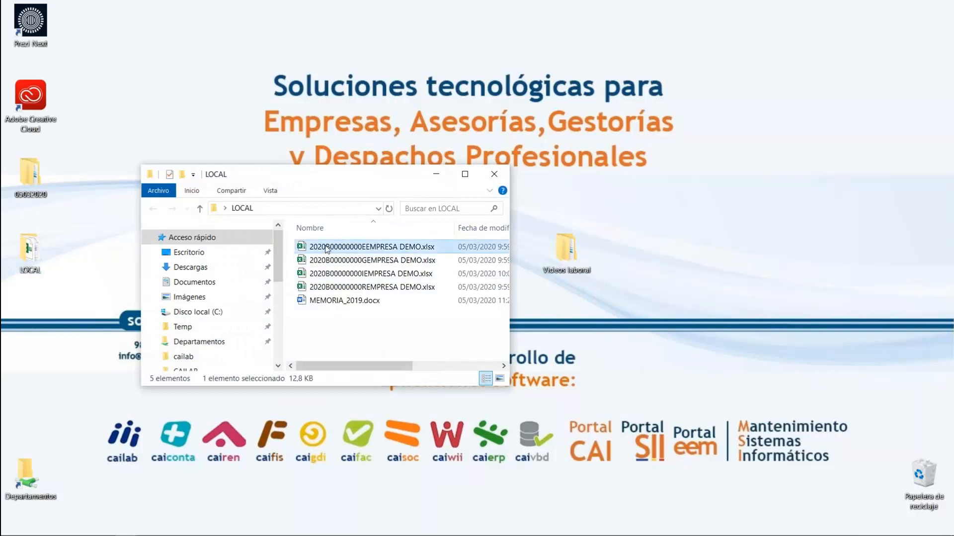
pyautogui.click(326, 248)
pyautogui.click(326, 247)
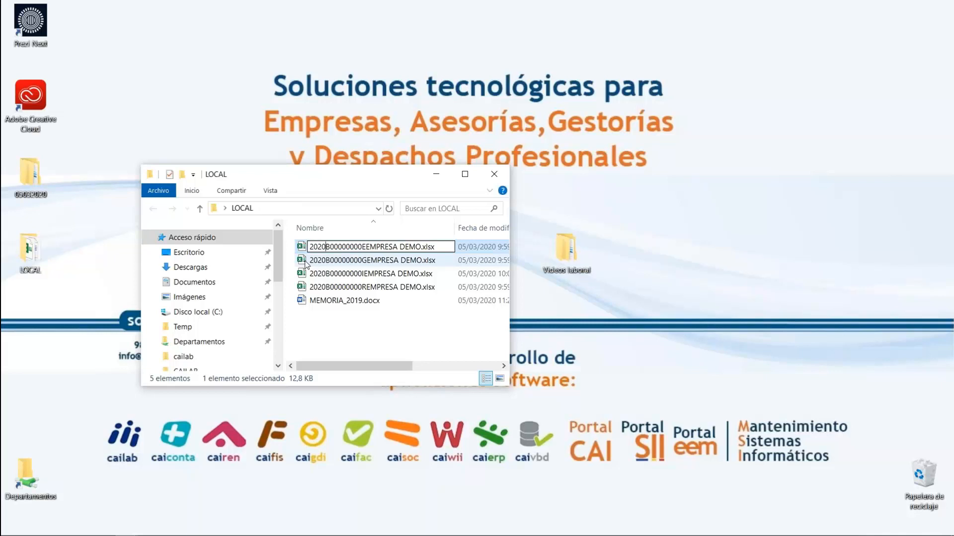
pyautogui.hotkey('shift', 'Right')
pyautogui.hotkey('shift', 'Right')
pyautogui.hotkey('shift', 'Right')
pyautogui.hotkey('shift', 'Right')
pyautogui.hotkey('shift', 'Right')
pyautogui.hotkey('shift', 'Right')
pyautogui.hotkey('shift', 'Right')
pyautogui.hotkey('shift', 'Right')
pyautogui.hotkey('shift', 'Right')
pyautogui.hotkey('shift', 'Right')
pyautogui.hotkey('shift', 'Right')
pyautogui.hotkey('shift', 'Right')
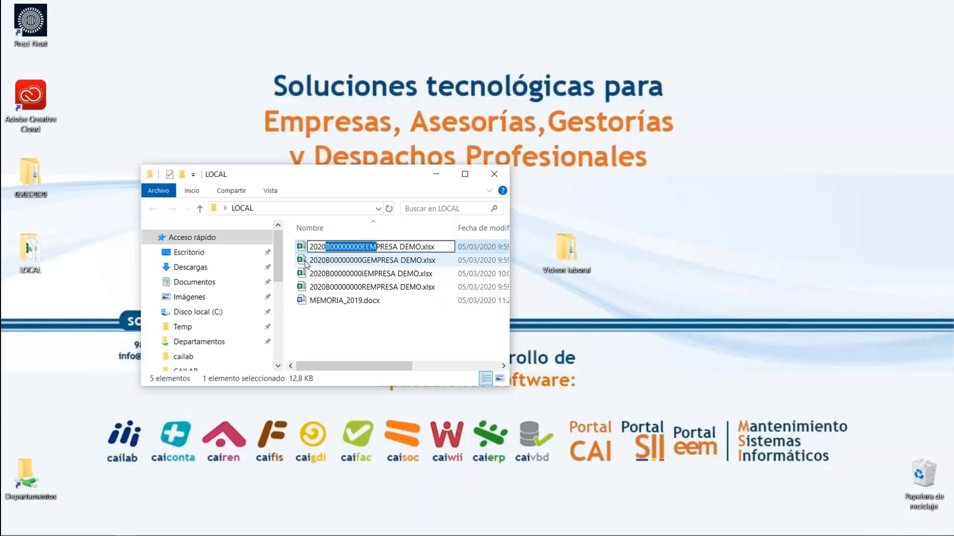
pyautogui.hotkey('shift', 'Left')
pyautogui.hotkey('shift', 'Left')
pyautogui.hotkey('shift', 'Left')
pyautogui.press('Right')
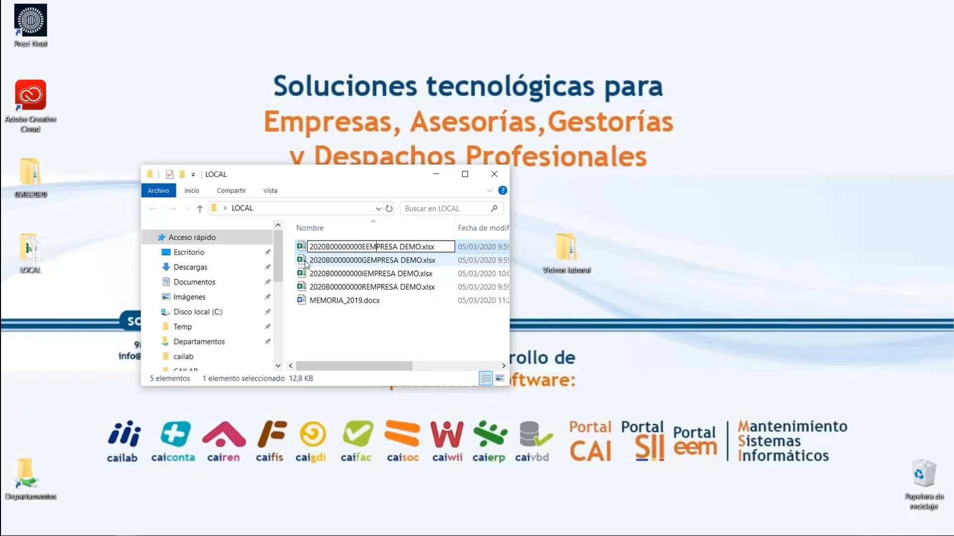
# - Examine the book-type letter E and the company name EMPRESA DEMO within the issued invoices workbook's file name
pyautogui.press('Left')
pyautogui.hotkey('shift', 'Left')
pyautogui.press('Right')
pyautogui.hotkey('shift', 'Right')
pyautogui.hotkey('shift', 'Right')
pyautogui.hotkey('shift', 'Right')
pyautogui.hotkey('shift', 'Right')
pyautogui.hotkey('shift', 'Right')
pyautogui.hotkey('shift', 'Right')
pyautogui.hotkey('shift', 'Right')
pyautogui.hotkey('shift', 'Right')
pyautogui.hotkey('shift', 'Right')
pyautogui.hotkey('shift', 'Right')
pyautogui.hotkey('shift', 'Right')
pyautogui.hotkey('shift', 'Right')
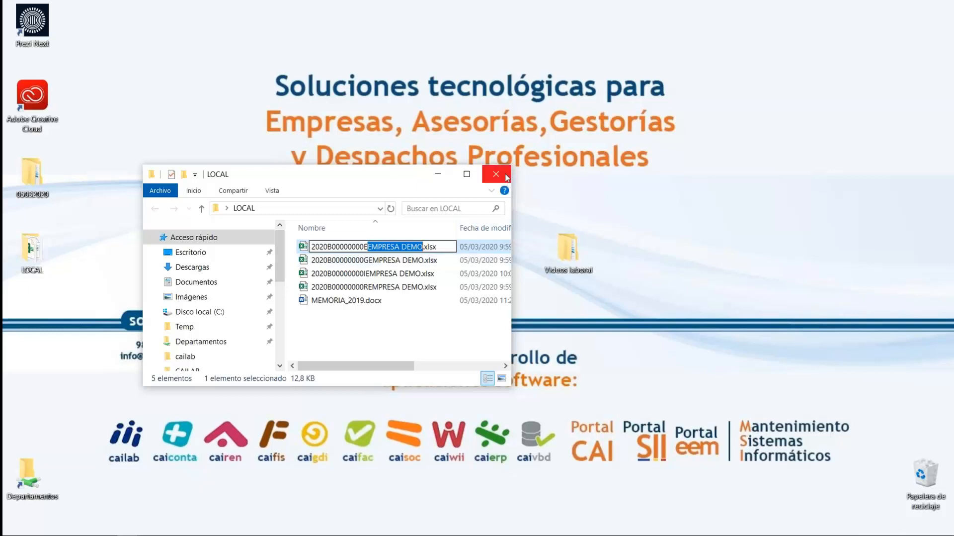
# - Switch to CAICONTA and move the issued invoices listing window higher to review its Excel AEAT generation options
pyautogui.moveTo(222, 532)
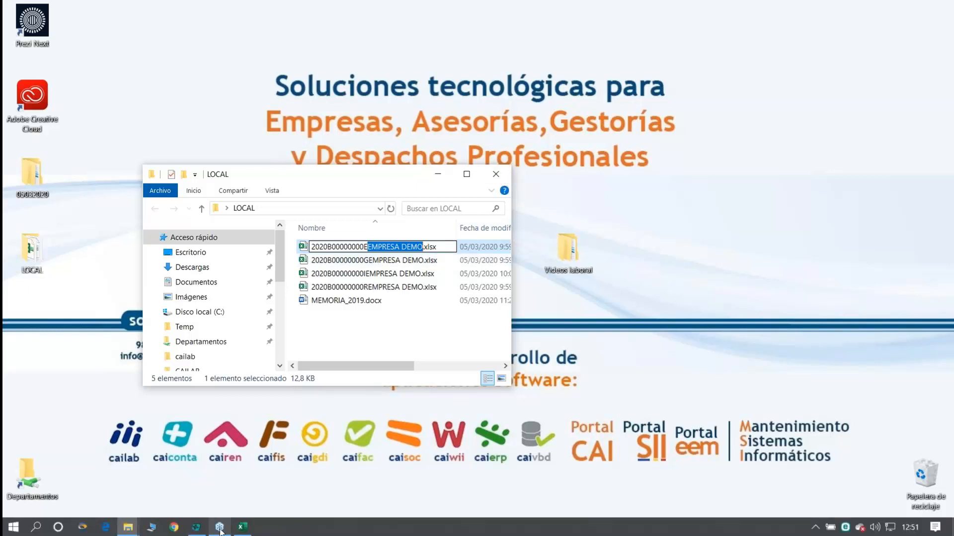
pyautogui.click(197, 527)
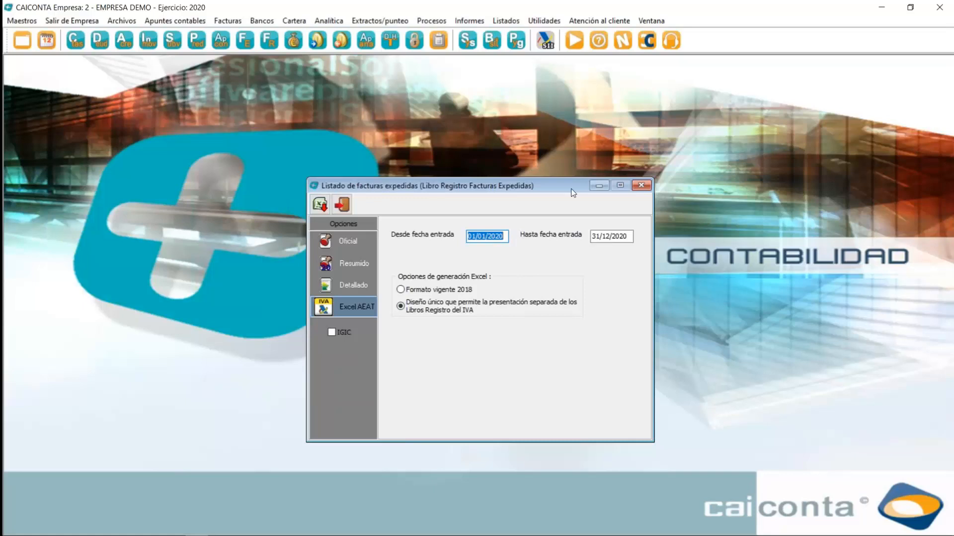
pyautogui.moveTo(571, 190); pyautogui.dragTo(551, 142)
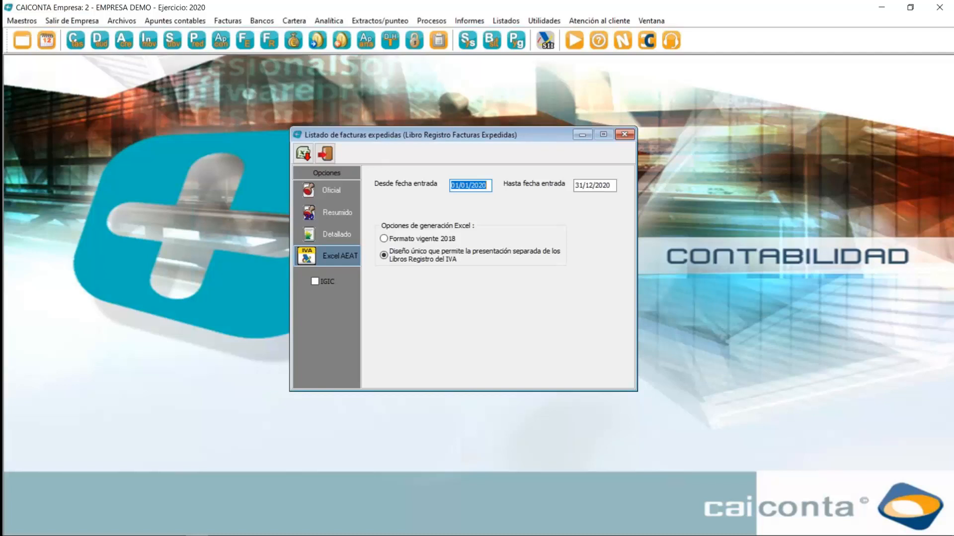
# - Switch to the issued invoices workbook in Excel and examine the PERIODO and TIPO_DE_FACTURA columns, including the R1, F4 and F2 entries
pyautogui.moveTo(382, 520)
pyautogui.click(243, 526)
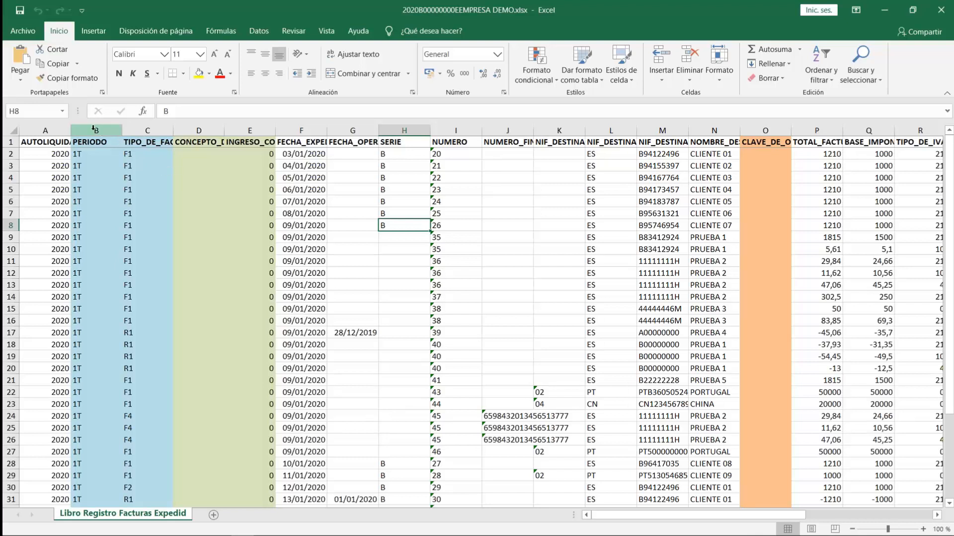
pyautogui.moveTo(93, 128); pyautogui.dragTo(147, 130)
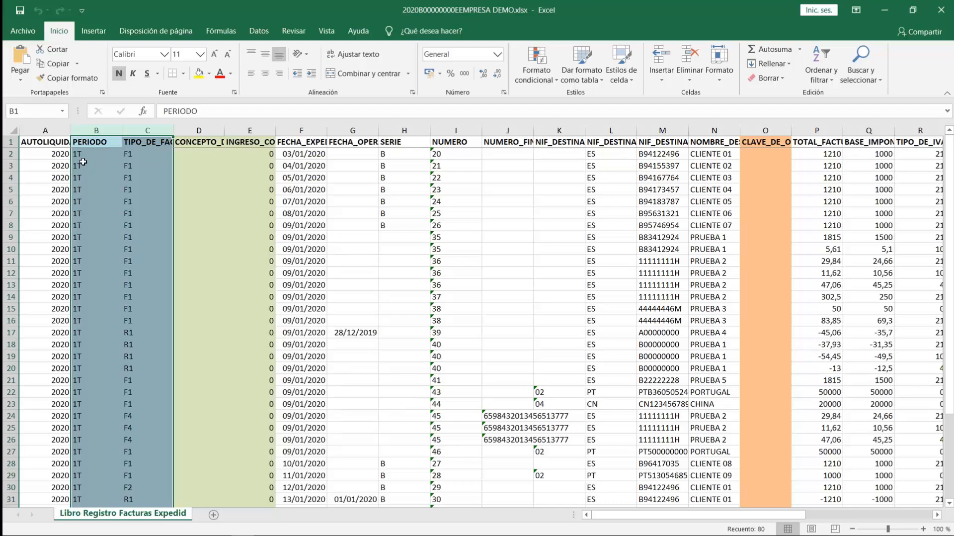
pyautogui.click(84, 164)
pyautogui.press('Right')
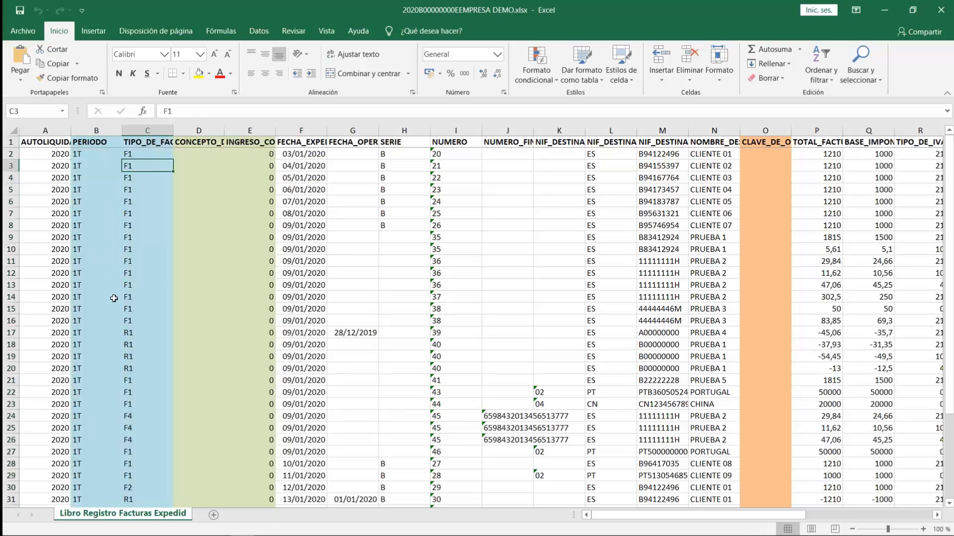
pyautogui.click(133, 333)
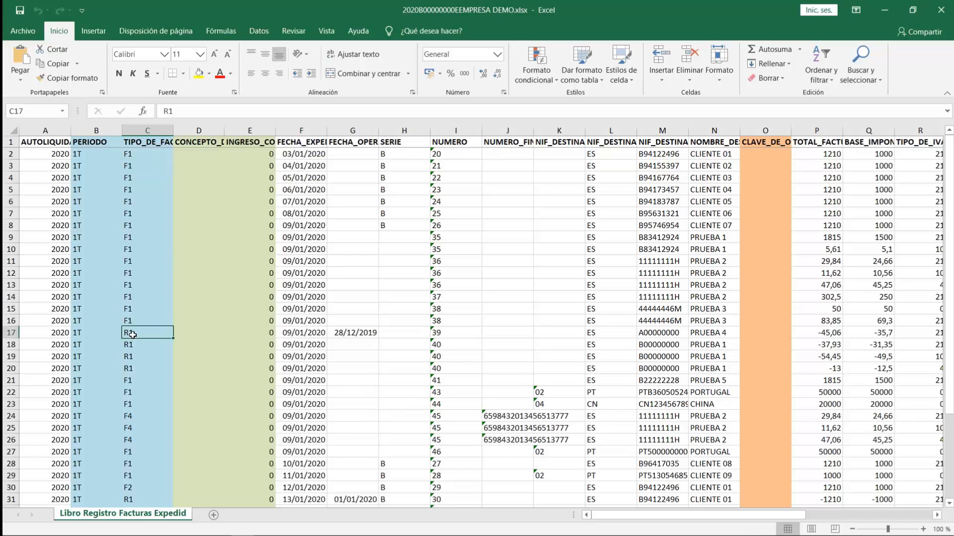
pyautogui.click(134, 381)
pyautogui.click(135, 414)
pyautogui.click(132, 488)
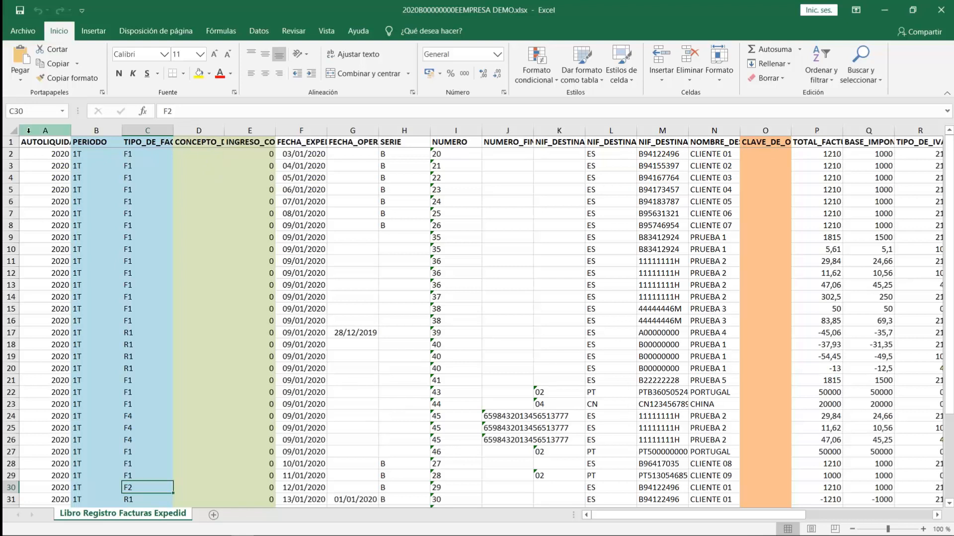
# - Autofit the width of all columns in the issued invoices sheet so the full headers can be read
pyautogui.click(13, 130)
pyautogui.doubleClick(71, 130)
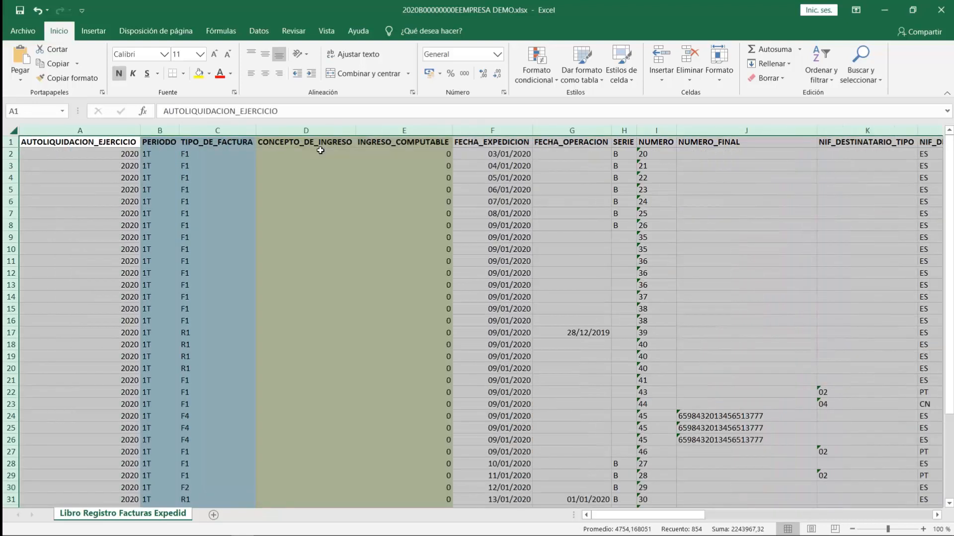
pyautogui.click(321, 150)
# - Review the column headers from CONCEPTO_DE_INGRESO through NOMBRE_DESTINATARIO
pyautogui.click(328, 141)
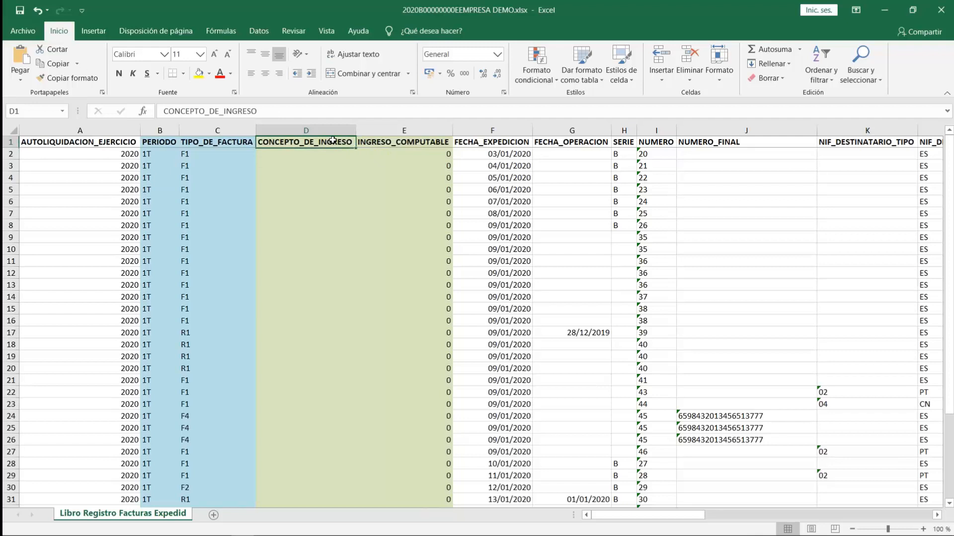
pyautogui.click(403, 143)
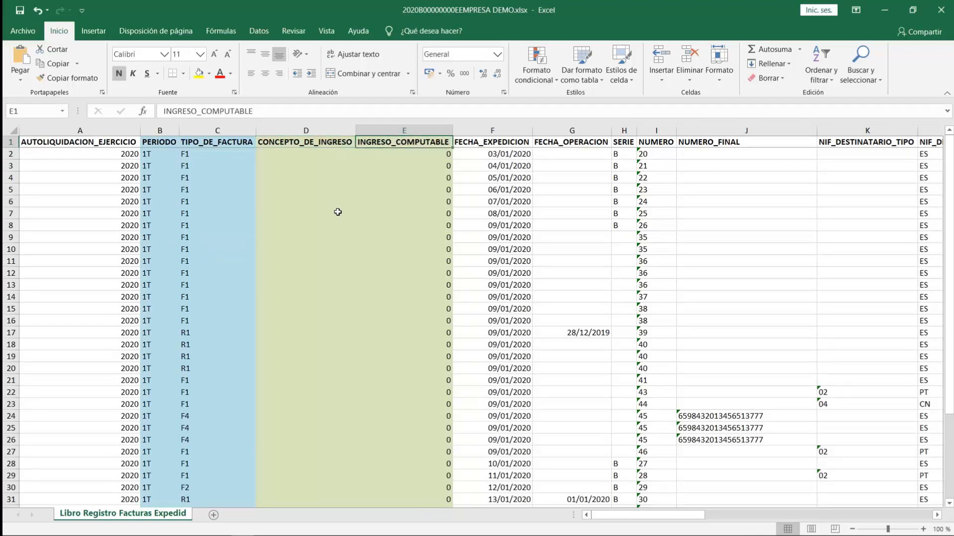
pyautogui.press('Right')
pyautogui.press('Right')
pyautogui.press('Right')
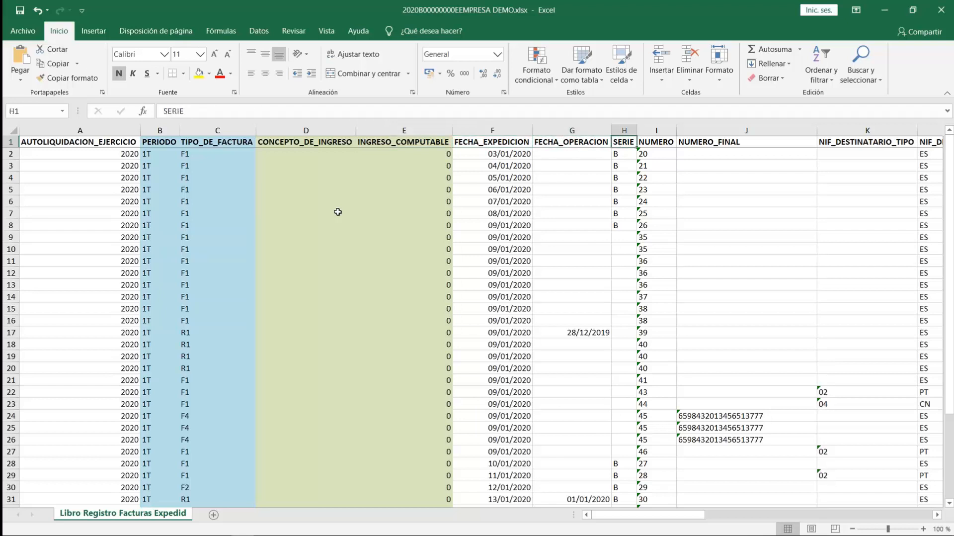
pyautogui.press('Right')
pyautogui.press('Right')
pyautogui.press('Right')
pyautogui.press('Right')
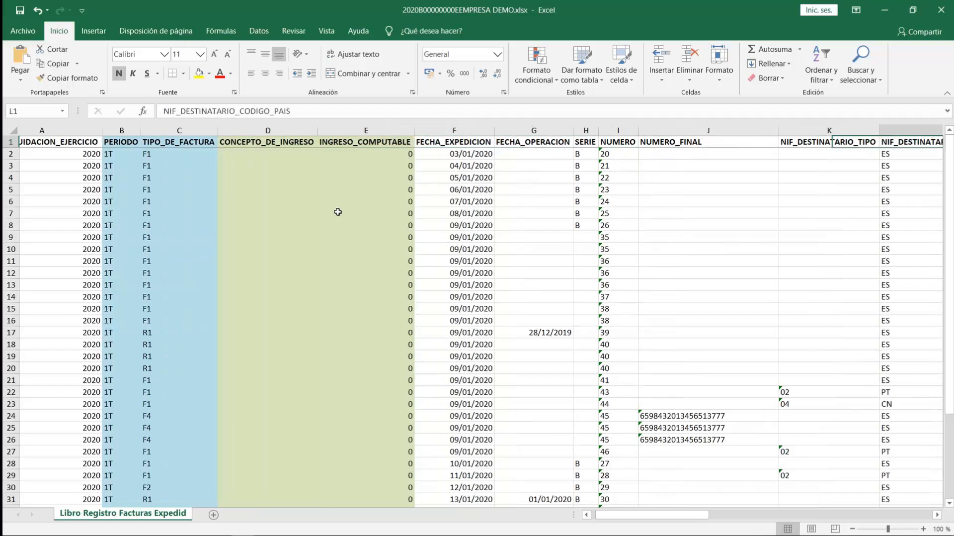
pyautogui.press('Right')
pyautogui.press('Right')
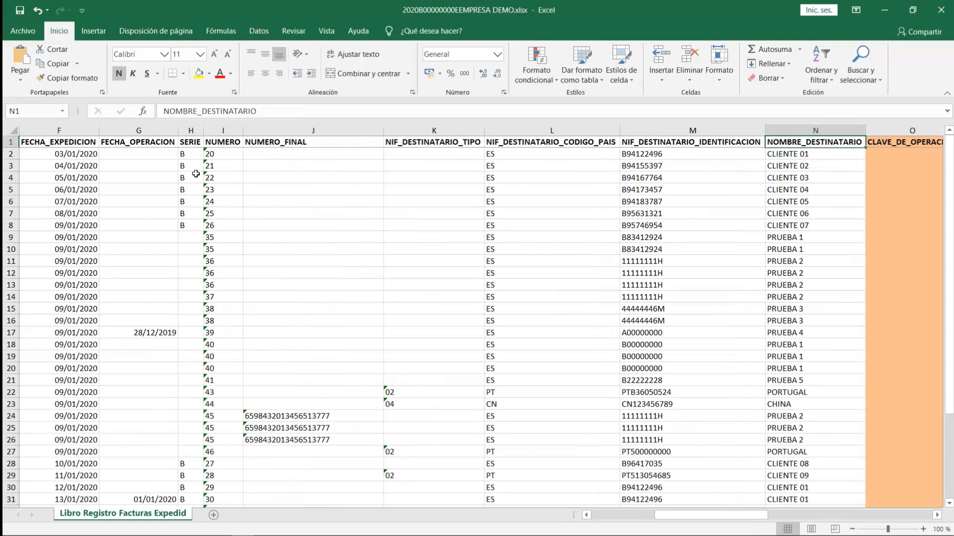
# - Examine sample entries in the issue date, operation date, SERIE, NUMERO and NUMERO_FINAL columns
pyautogui.click(65, 164)
pyautogui.click(138, 190)
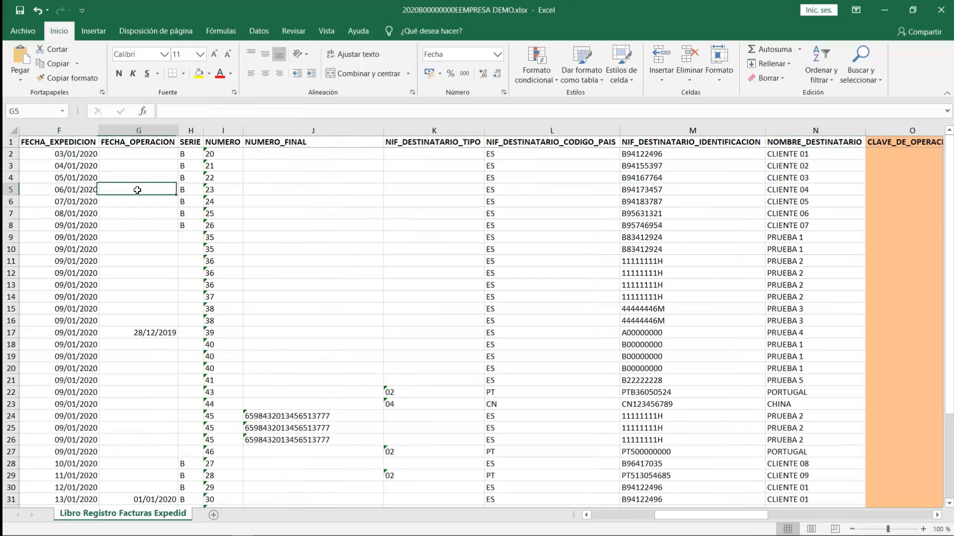
pyautogui.click(197, 179)
pyautogui.click(219, 165)
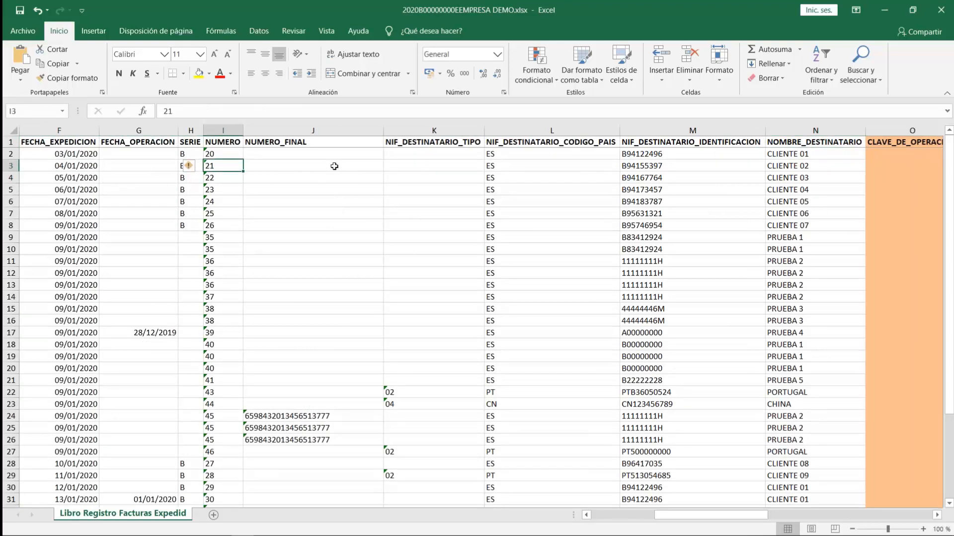
pyautogui.click(317, 416)
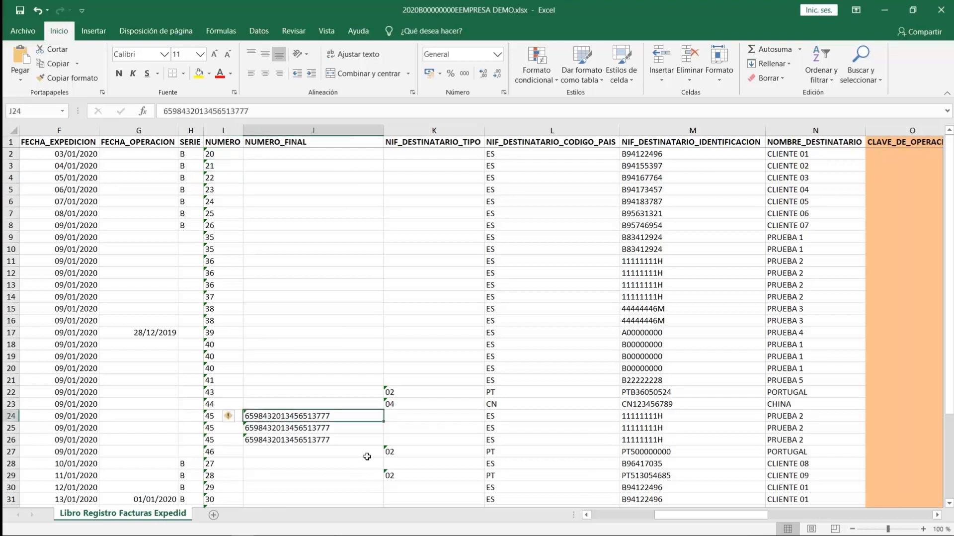
# - Compare the NIF_DESTINATARIO_TIPO entries of the PORTUGAL and CHINA invoices with the blank cells of the Spanish customers
pyautogui.click(400, 393)
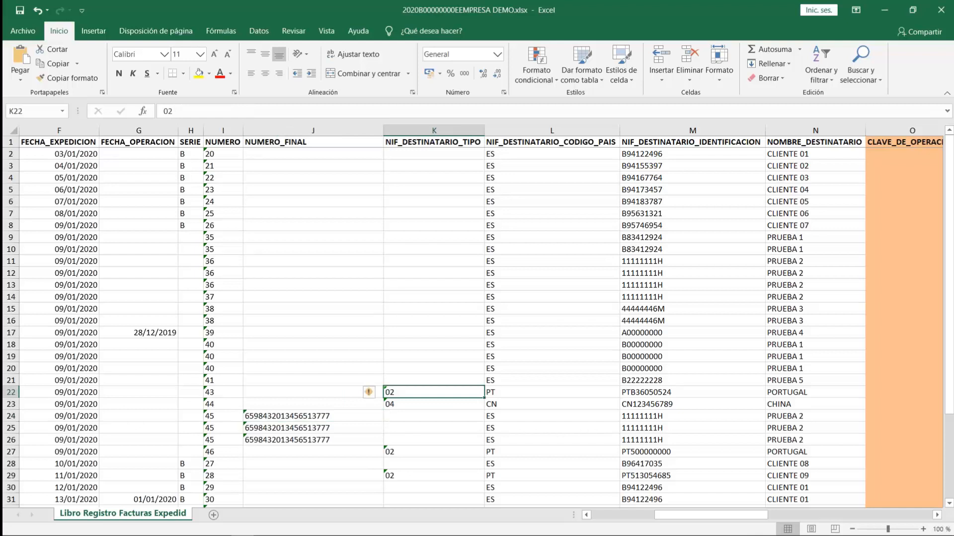
pyautogui.click(399, 406)
pyautogui.click(429, 185)
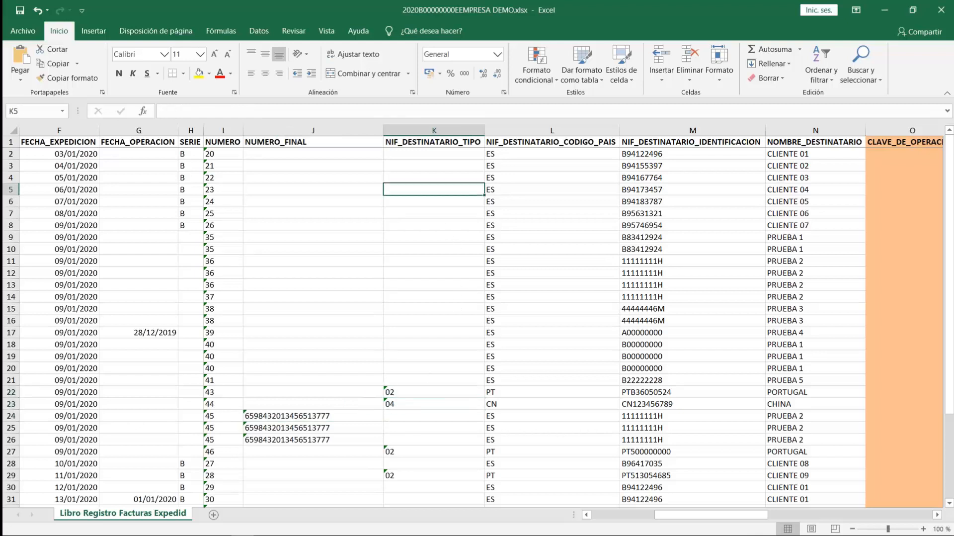
pyautogui.click(422, 246)
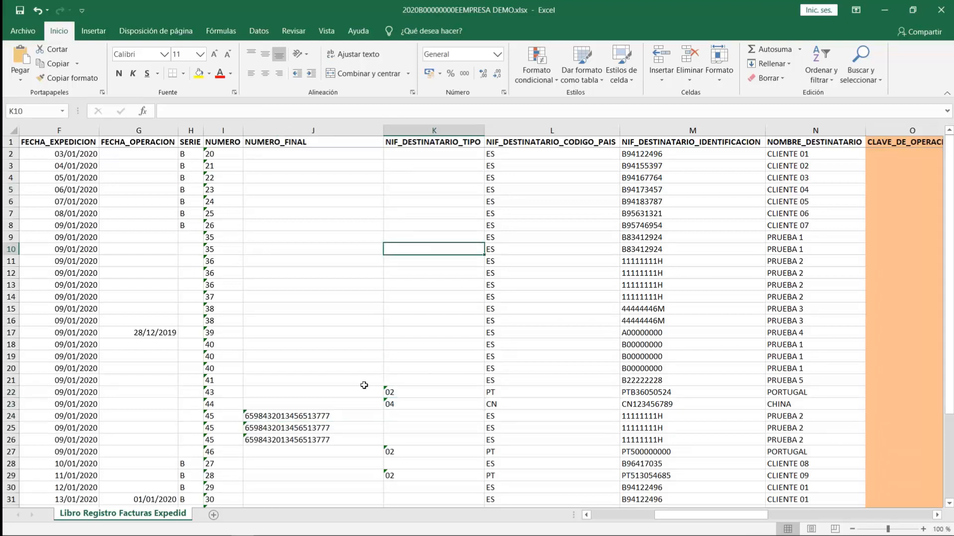
pyautogui.click(404, 393)
pyautogui.click(408, 405)
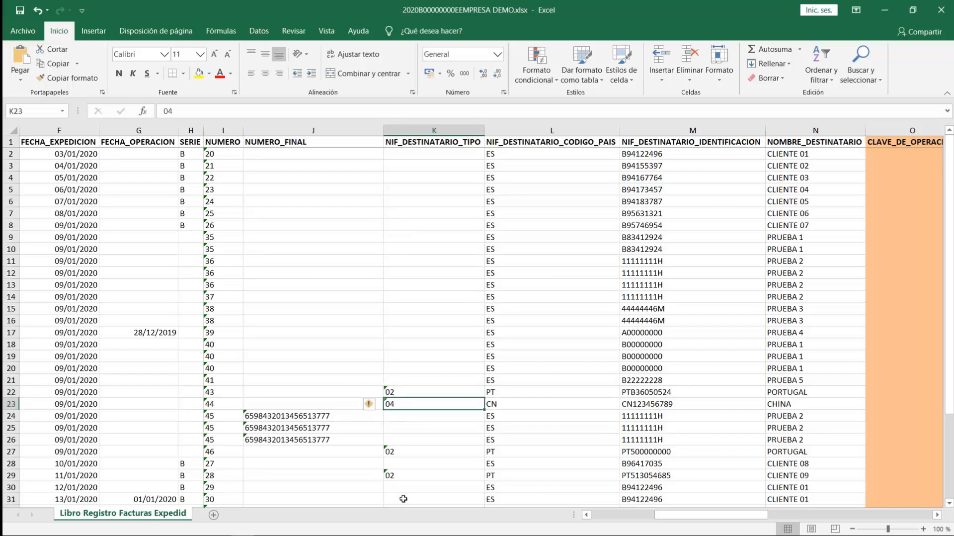
# - Review the PORTUGAL invoice in row 22 from NIF_DESTINATARIO_TIPO across to TIPO_DE_RECARGO_EQ
pyautogui.click(410, 393)
pyautogui.press('Right')
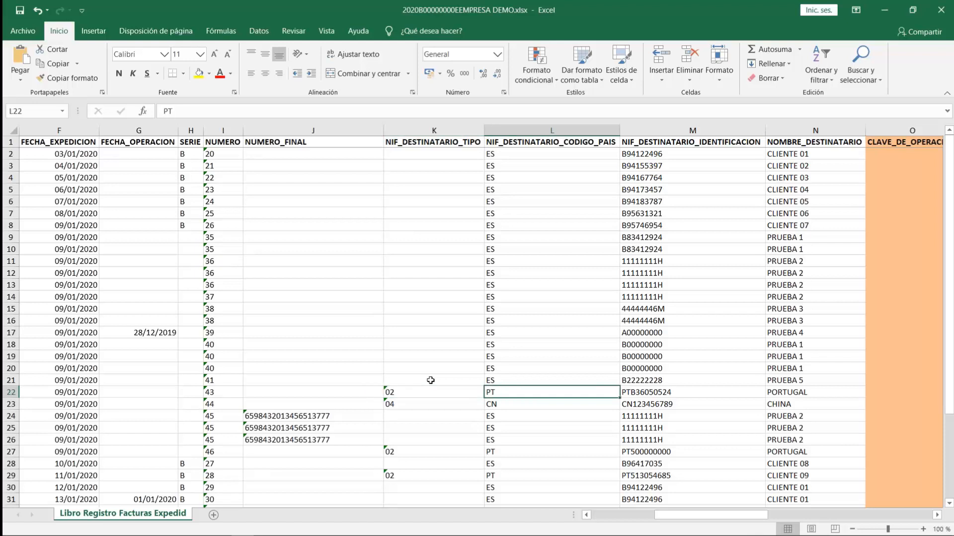
pyautogui.press('Right')
pyautogui.press('Right')
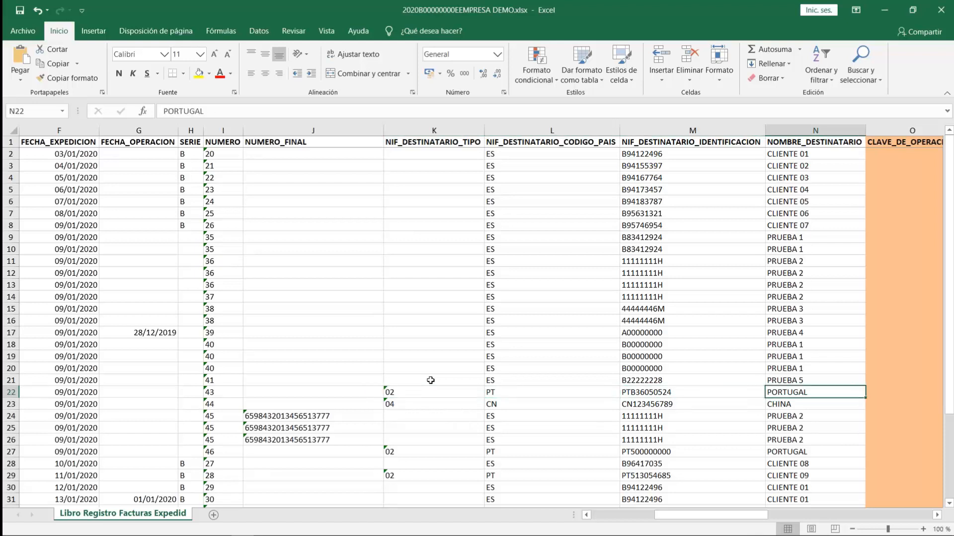
pyautogui.press('Right')
pyautogui.press('Right')
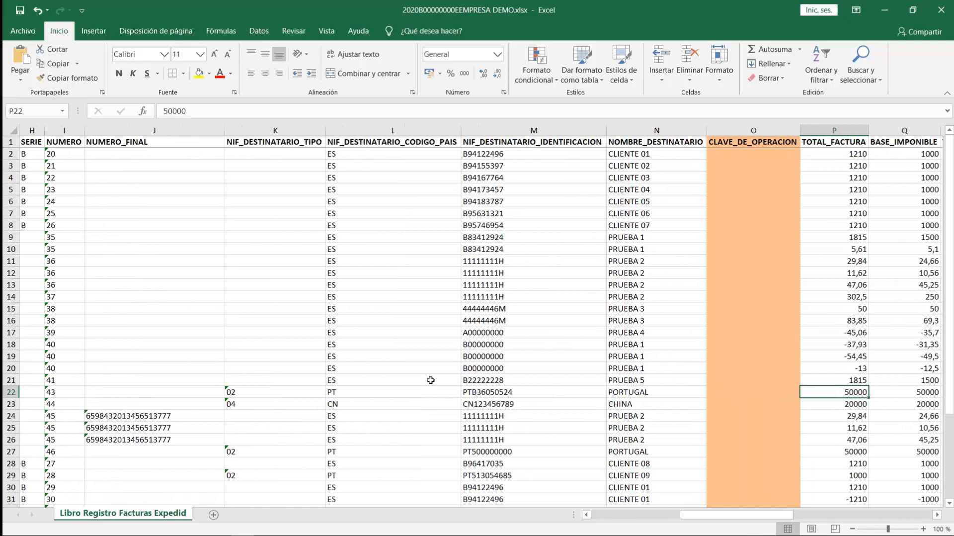
pyautogui.press('Right')
pyautogui.press('Right')
pyautogui.press('Right')
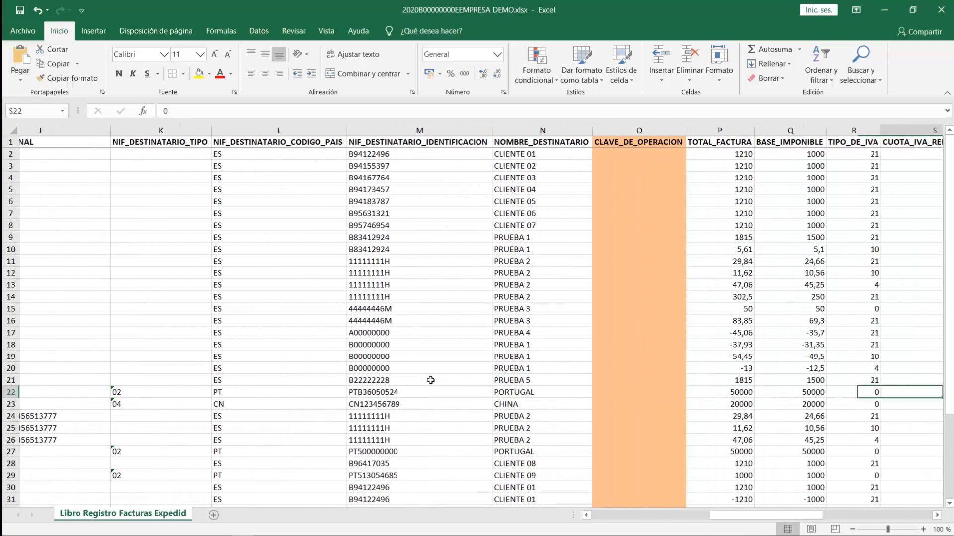
pyautogui.press('Right')
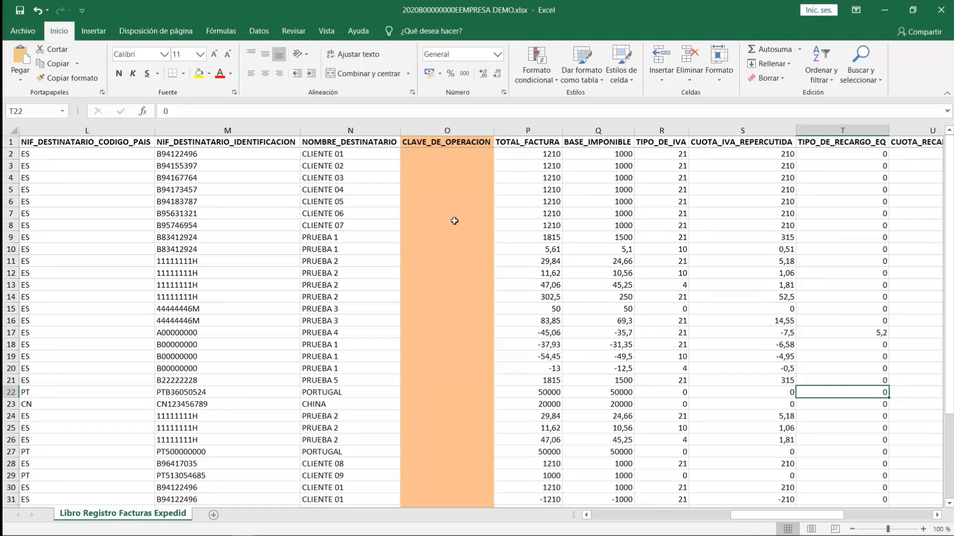
# - Examine the CLAVE_DE_OPERACION column and the total, base, VAT and surcharge columns for CLIENTE 04 in row 5
pyautogui.click(451, 191)
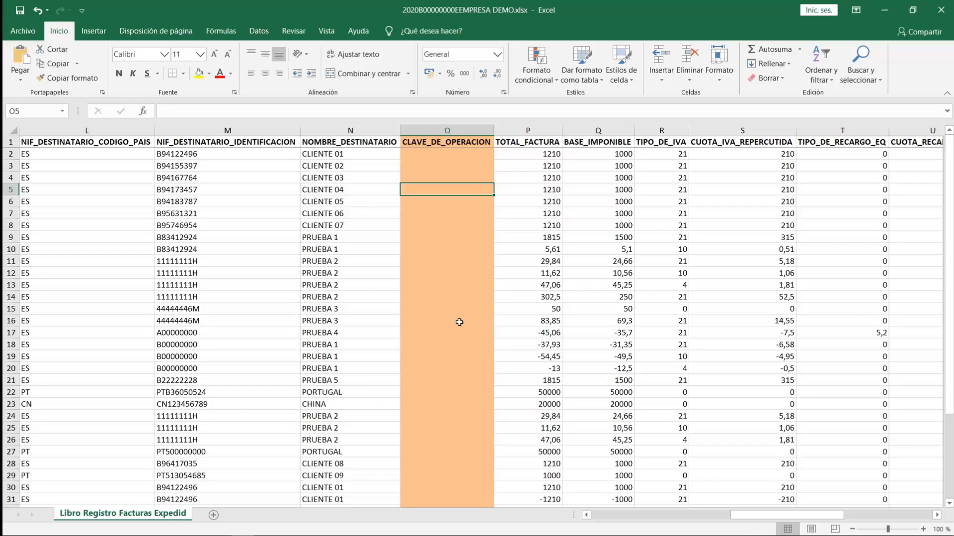
pyautogui.press('Right')
pyautogui.press('Right')
pyautogui.press('Right')
pyautogui.press('Right')
pyautogui.press('Right')
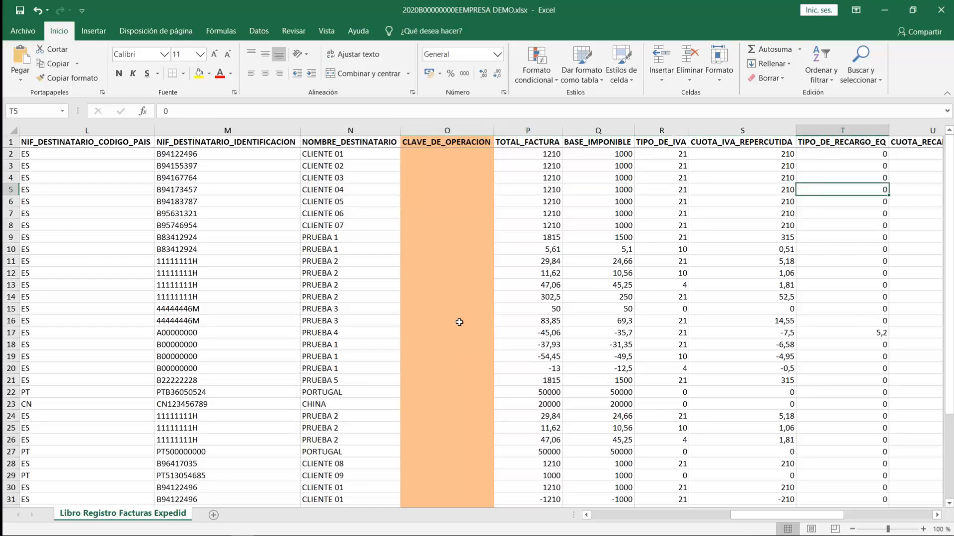
# - Review row 5 of the issued invoices from CUOTA_RECARGO_EQ across to IMPORTE_RETENIDO_DEL_IRPF
pyautogui.press('Right')
pyautogui.press('Right')
pyautogui.press('Right')
pyautogui.press('Right')
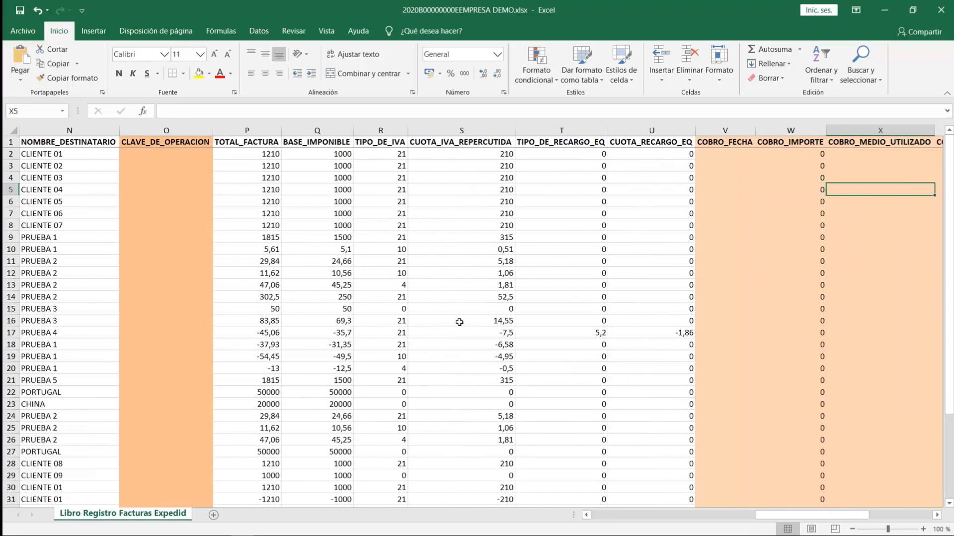
pyautogui.press('Right')
pyautogui.press('Right')
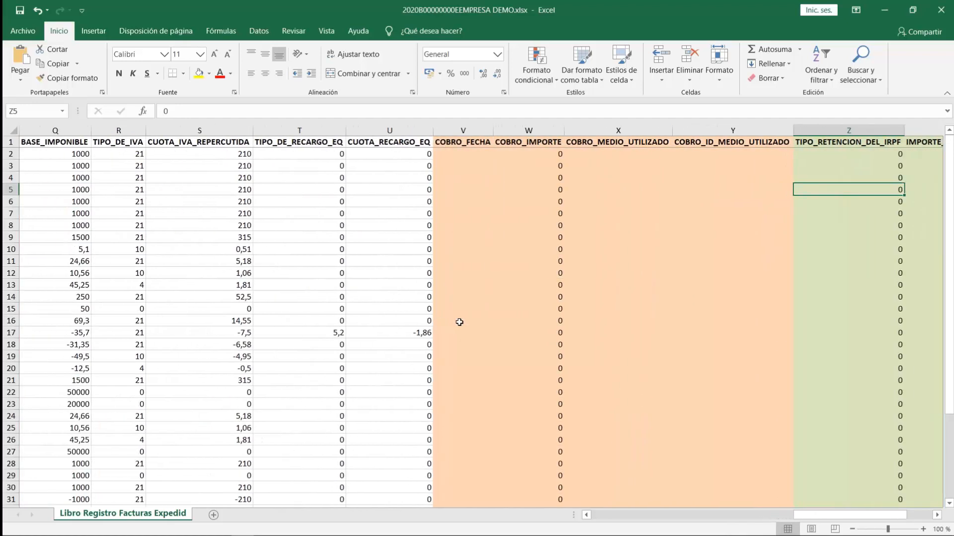
pyautogui.press('Right')
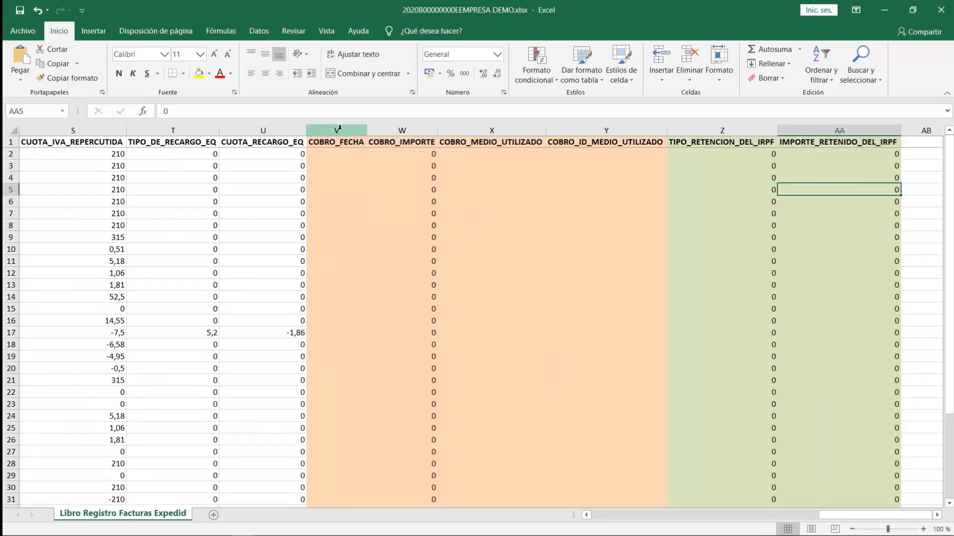
# - Select the four collection columns from COBRO_FECHA to COBRO_ID_MEDIO_UTILIZADO and examine their entries
pyautogui.moveTo(337, 130); pyautogui.dragTo(596, 137)
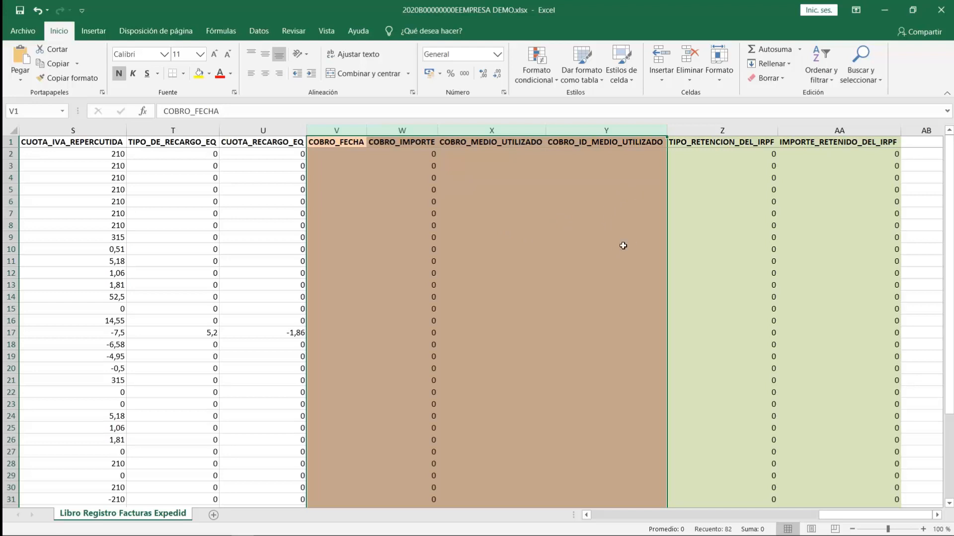
pyautogui.scroll(-5, 629, 292)
pyautogui.scroll(5, 637, 294)
pyautogui.click(622, 154)
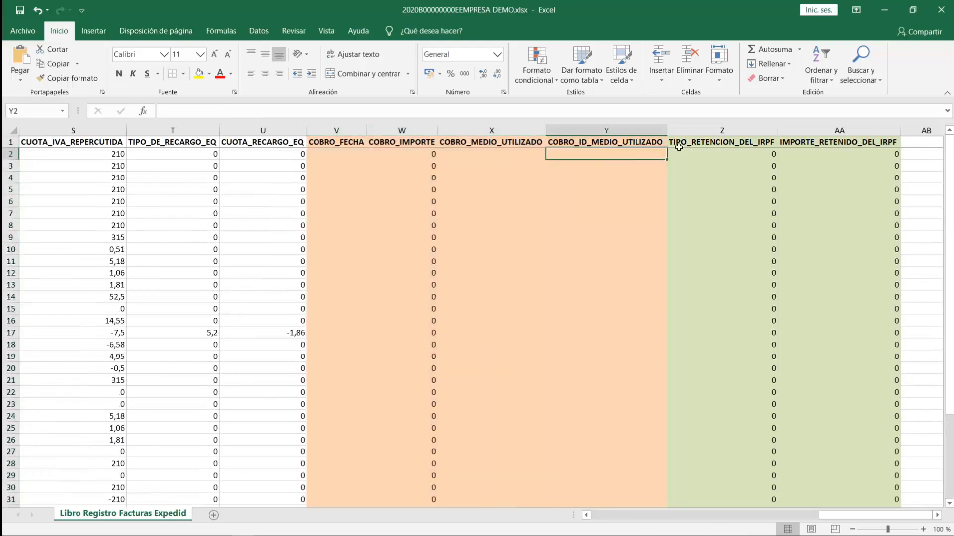
# - Examine the TIPO_RETENCION_DEL_IRPF and IMPORTE_RETENIDO_DEL_IRPF columns up to the end of the table
pyautogui.press('Right')
pyautogui.press('Right')
pyautogui.press('Right')
pyautogui.press('Right')
pyautogui.press('Right')
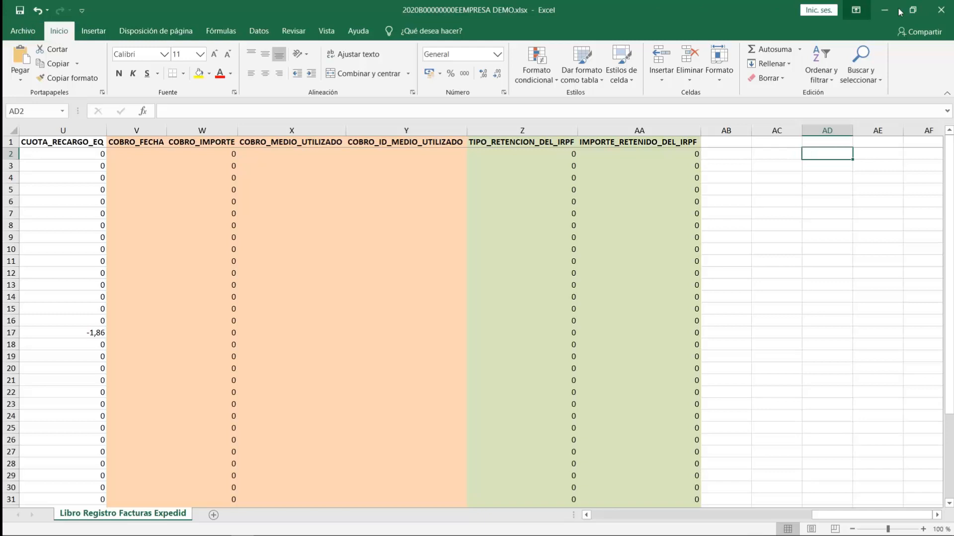
# - Close the issued invoices workbook saving its changes, and close the issued invoices listing in CAICONTA
pyautogui.click(945, 9)
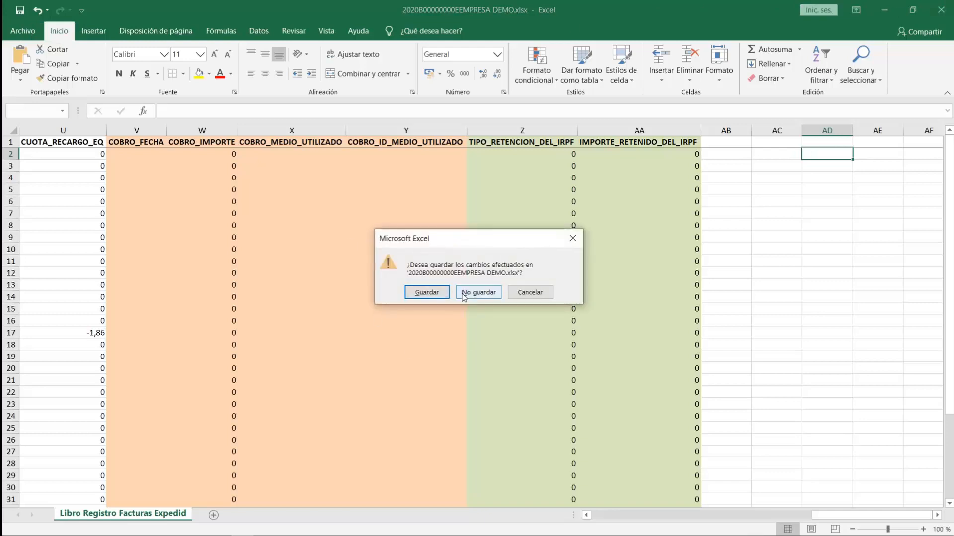
pyautogui.click(431, 294)
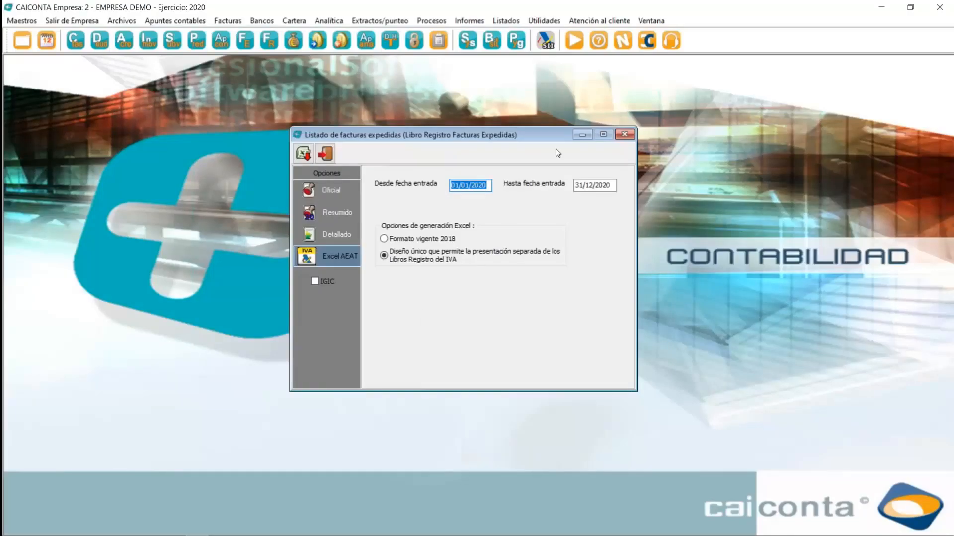
pyautogui.click(625, 135)
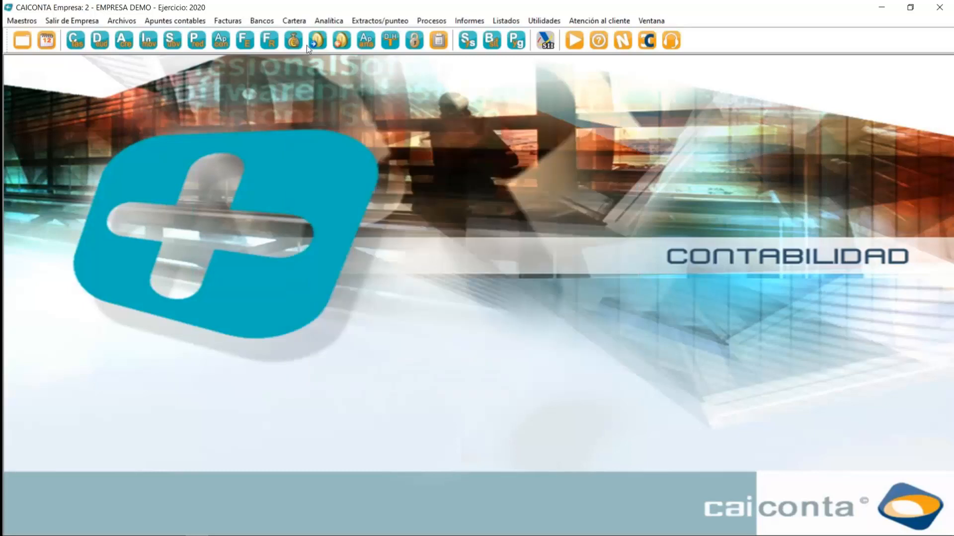
# - Review the Excel AEAT date range and generation options of the received invoices listing, and close the listing
pyautogui.click(228, 20)
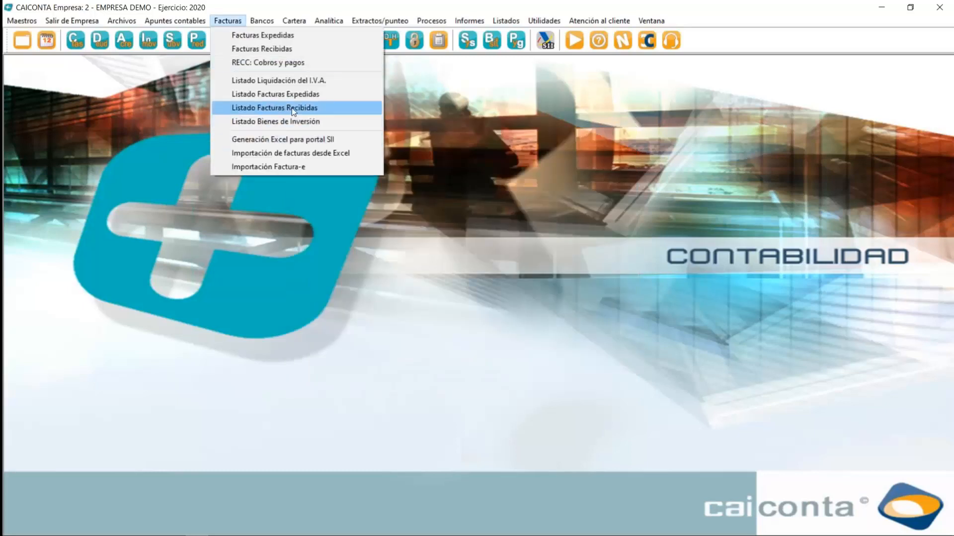
pyautogui.click(271, 108)
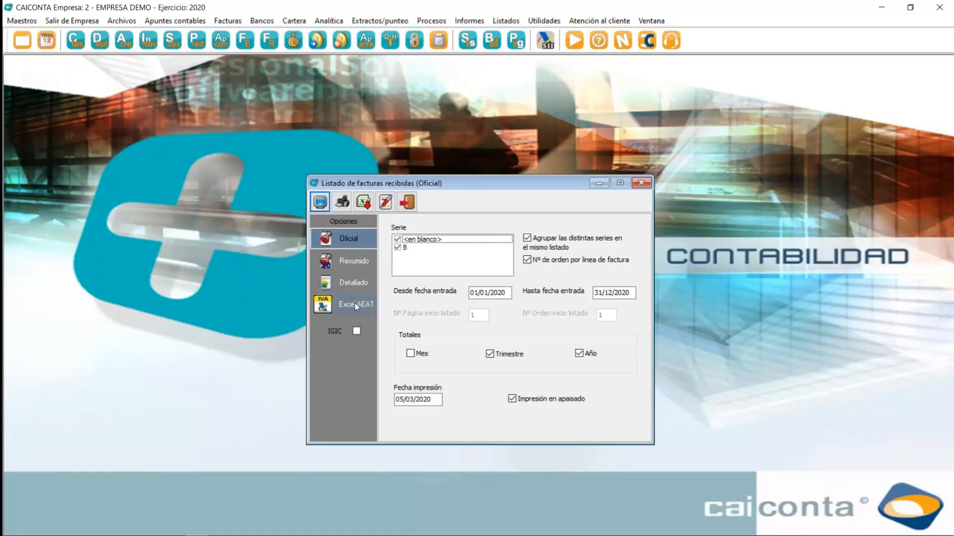
pyautogui.click(355, 303)
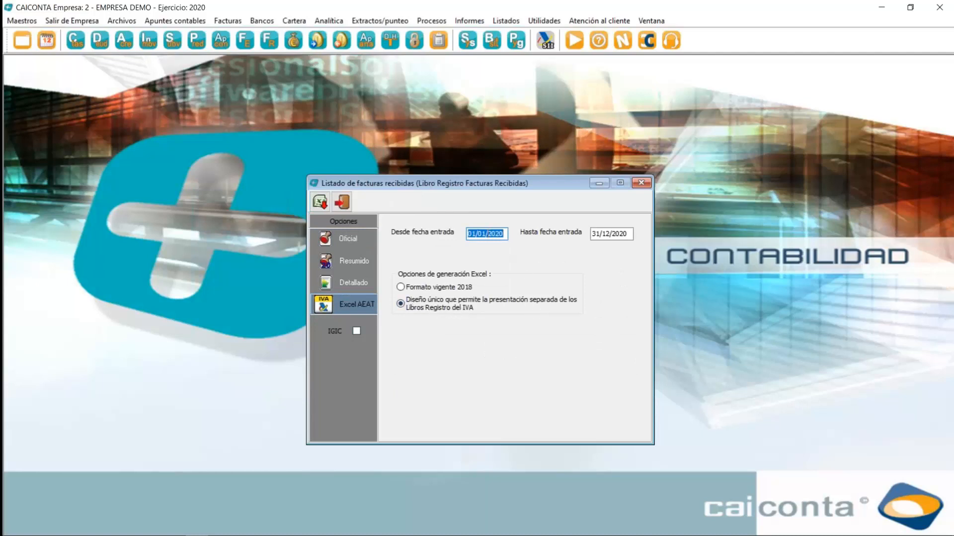
pyautogui.click(627, 236)
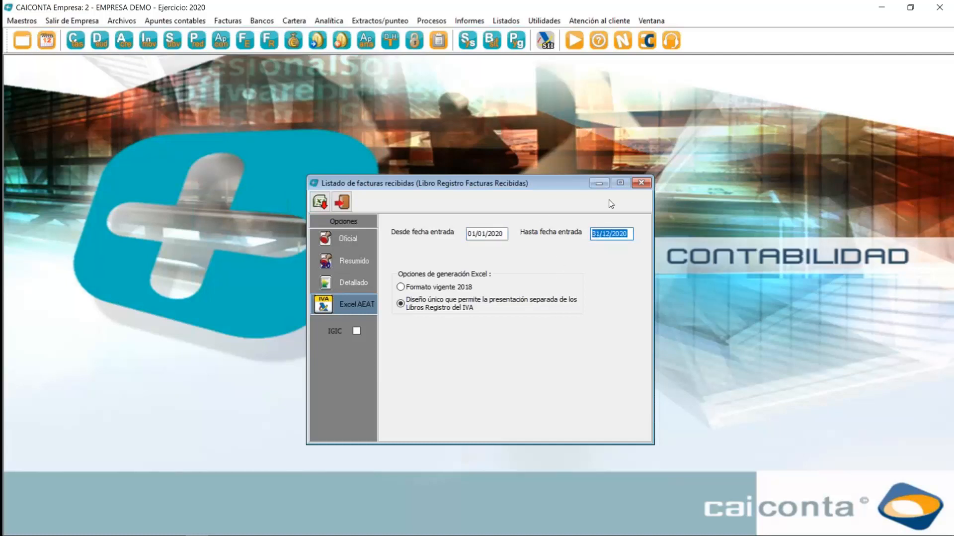
pyautogui.click(643, 184)
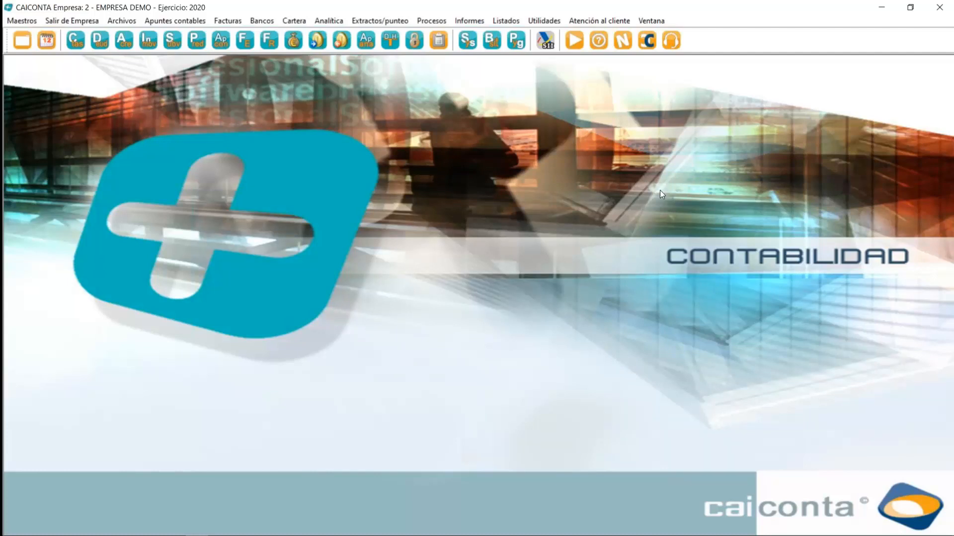
# - Open the income and expense equivalences for modelo 100 and the record of concept G13, Reparaciones y conservación
pyautogui.click(26, 24)
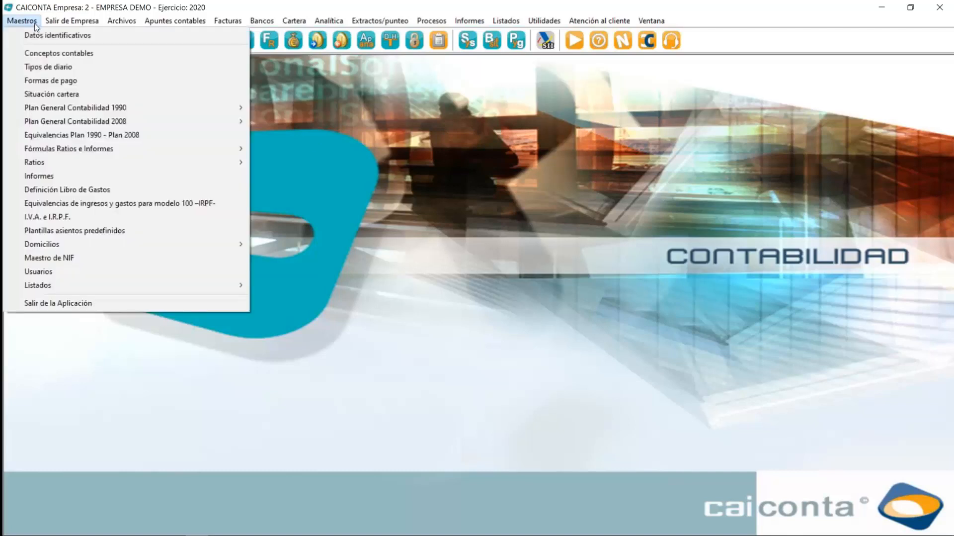
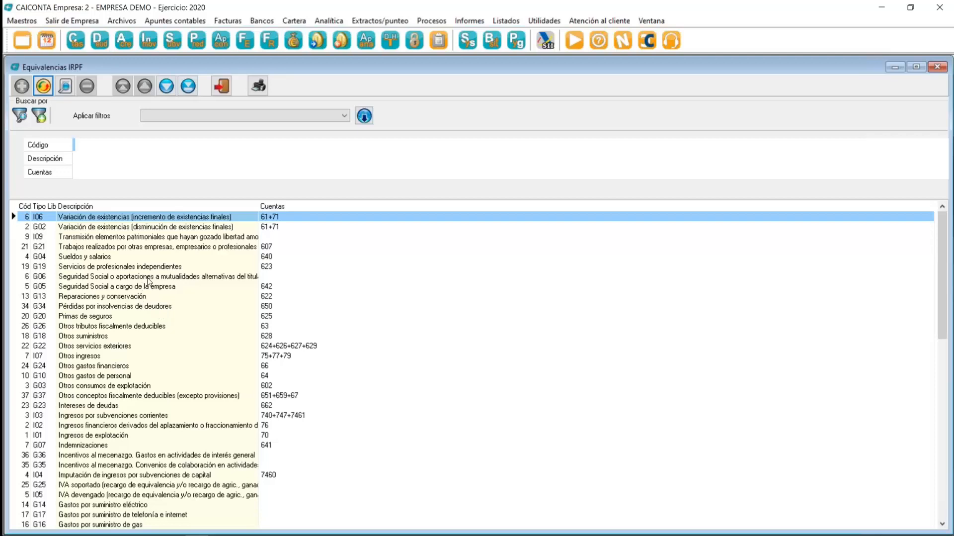
pyautogui.doubleClick(150, 296)
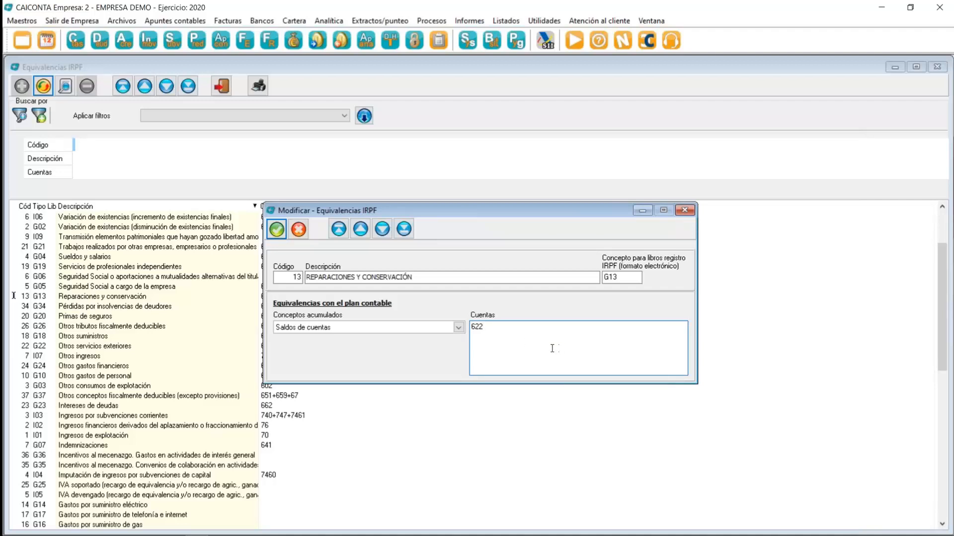
# - Try extending concept G13's accounts and accumulating "Resto de saldos de otros conceptos con cuentas del grupo", abandoning the changes
pyautogui.click(485, 328)
pyautogui.write('+')
pyautogui.write('6')
pyautogui.press('BackSpace')
pyautogui.press('BackSpace')
pyautogui.click(458, 328)
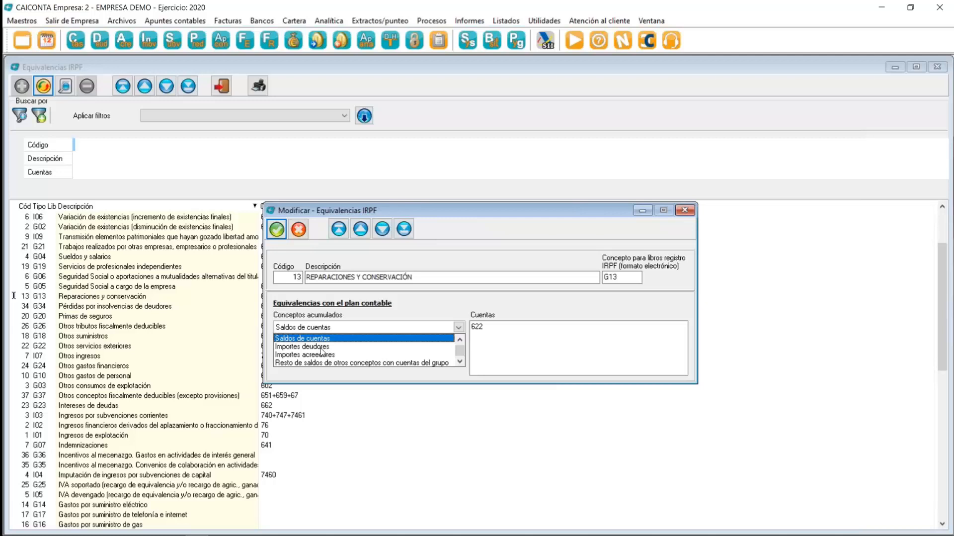
pyautogui.click(387, 363)
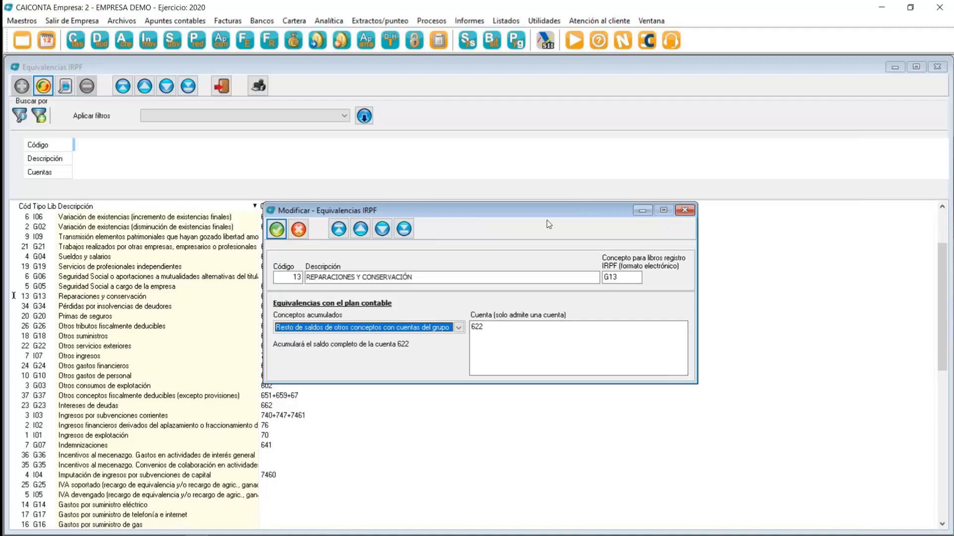
pyautogui.click(685, 210)
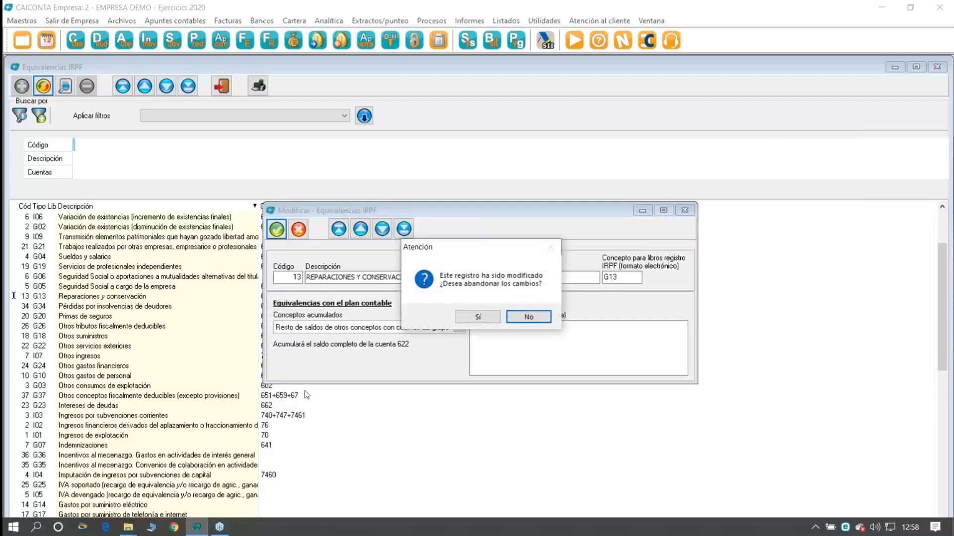
pyautogui.click(485, 317)
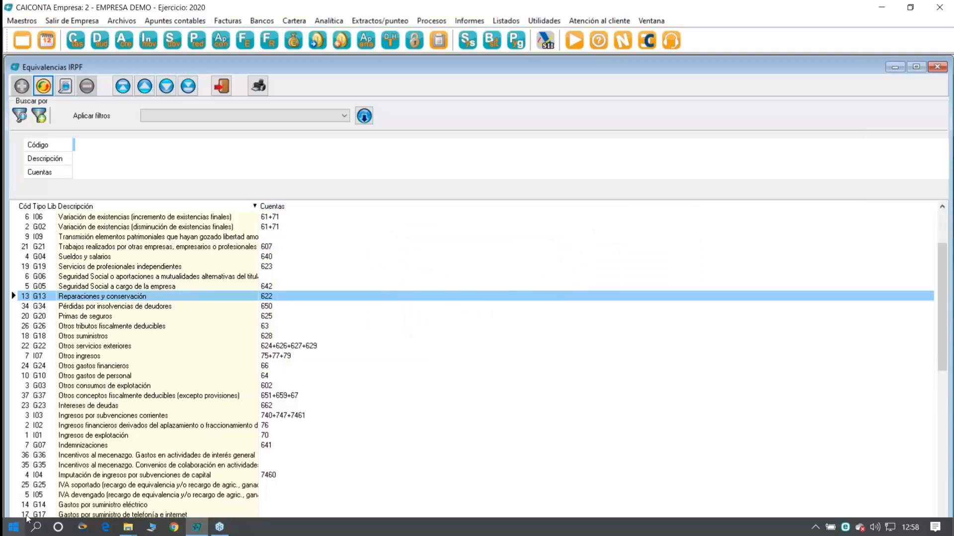
# - View the equivalence record of concept G17, Gastos por suministro de telefonía e internet, and close the equivalences
pyautogui.click(124, 517)
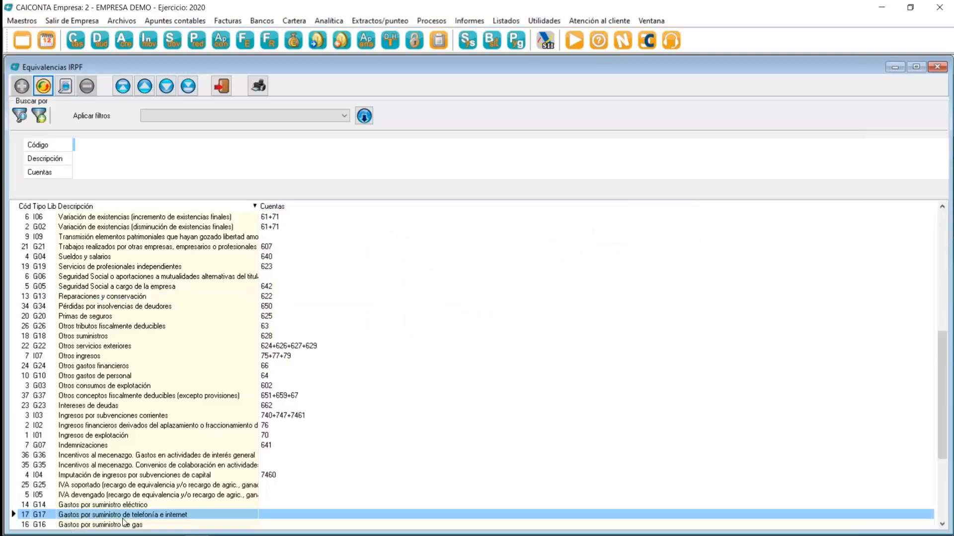
pyautogui.doubleClick(124, 521)
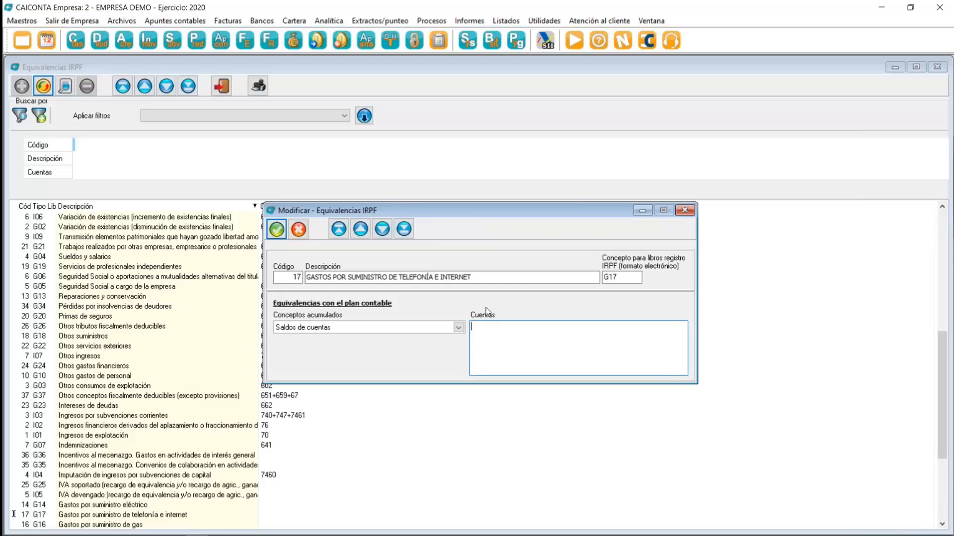
pyautogui.click(685, 210)
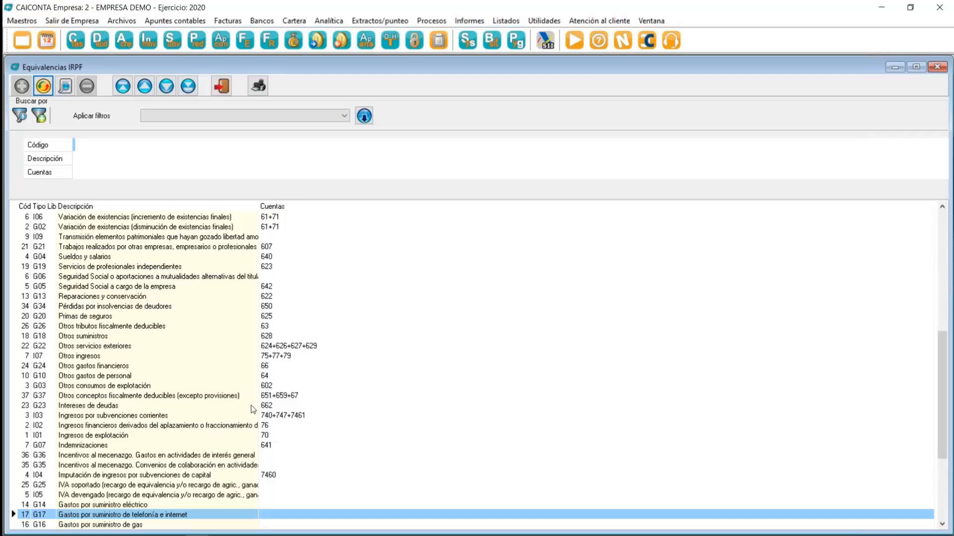
pyautogui.press('Escape')
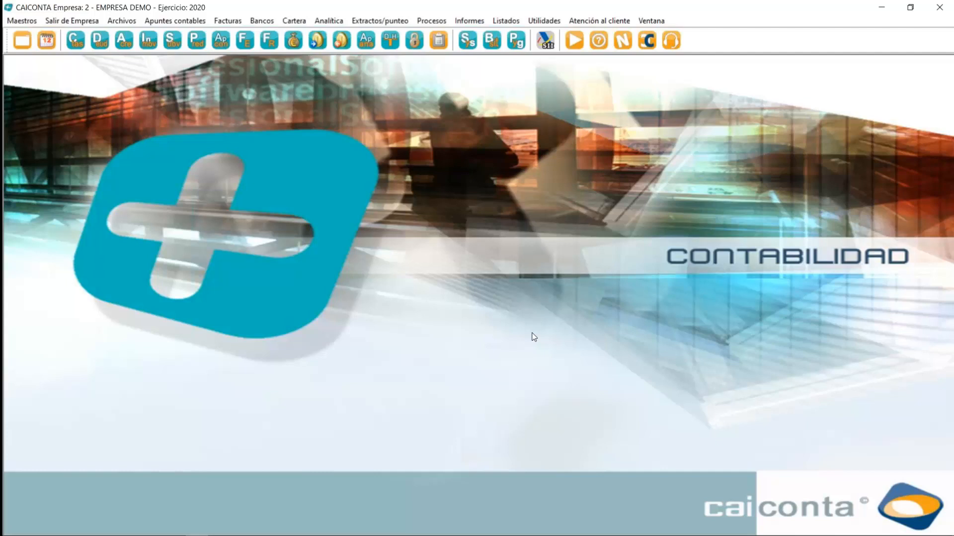
# - Open the debtors listing and review its Excel AEAT options for the IRPF income record book
pyautogui.click(514, 22)
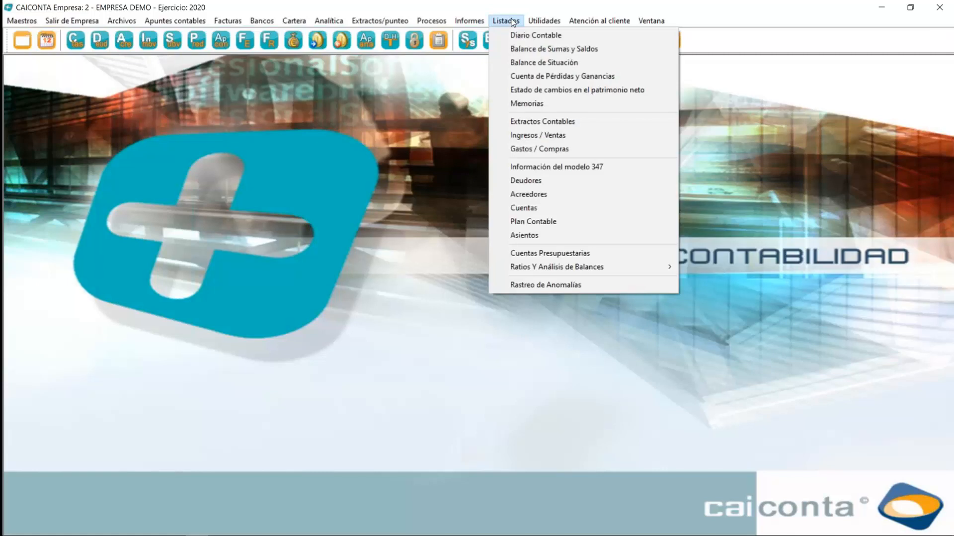
pyautogui.click(568, 184)
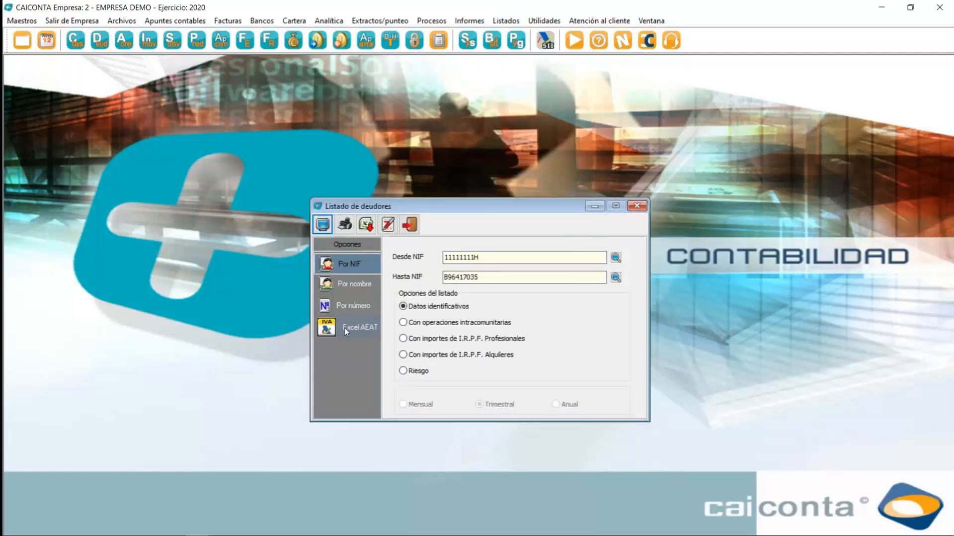
pyautogui.click(345, 327)
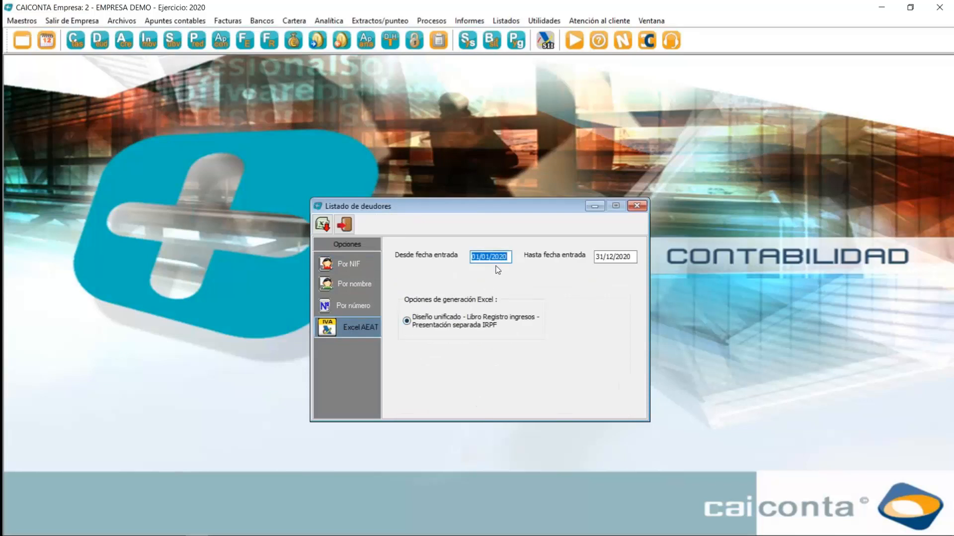
pyautogui.click(512, 24)
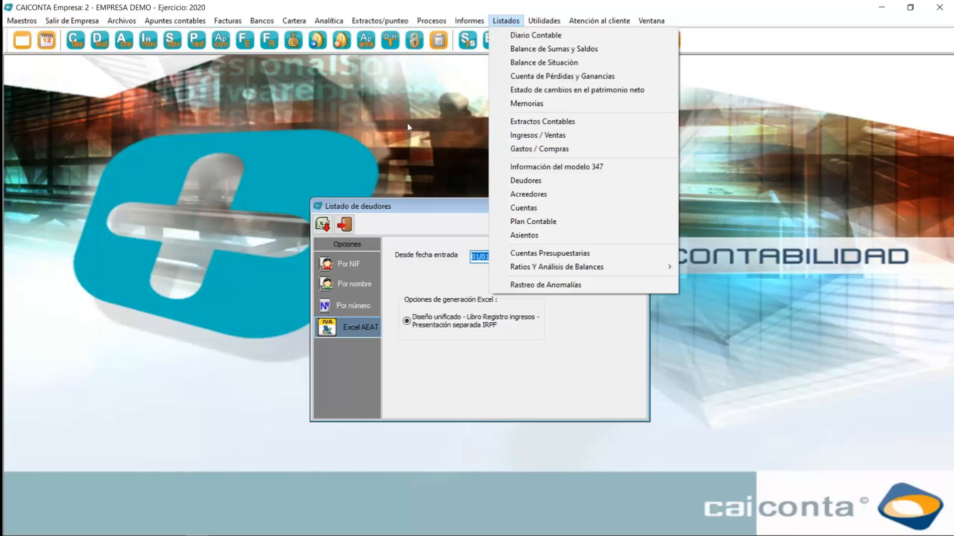
pyautogui.click(446, 106)
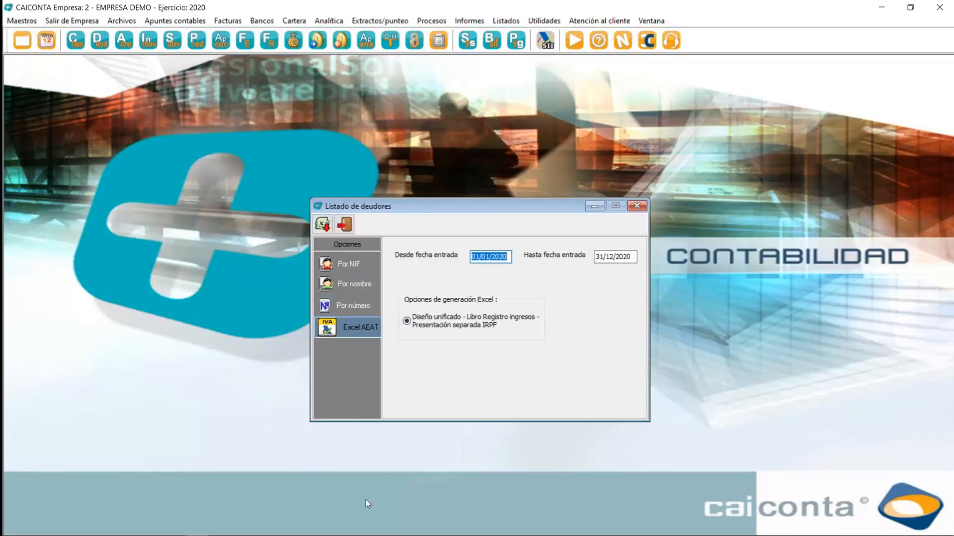
# - Switch to the LOCAL folder in File Explorer and open the name of 2020B00000000IEMPRESA DEMO.xlsx for editing
pyautogui.moveTo(346, 534)
pyautogui.click(128, 526)
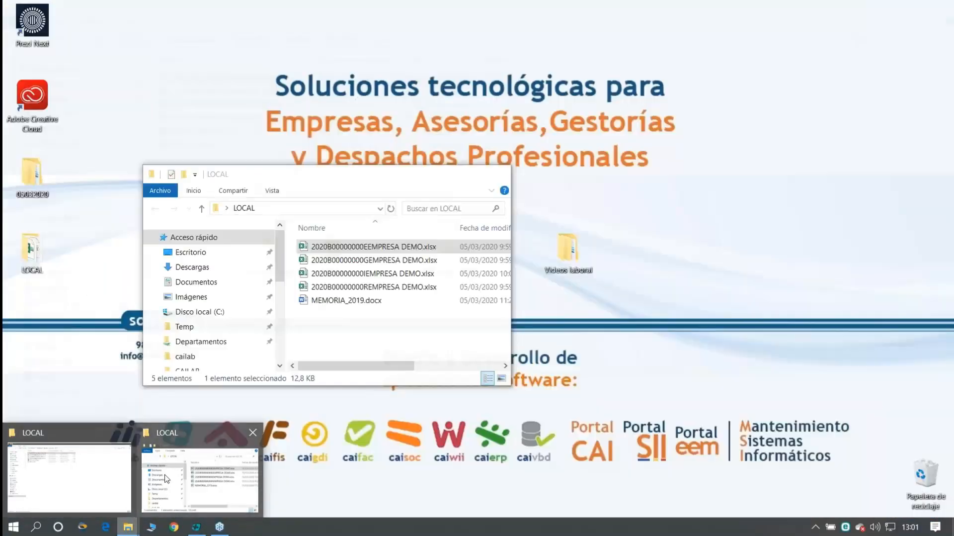
pyautogui.click(167, 479)
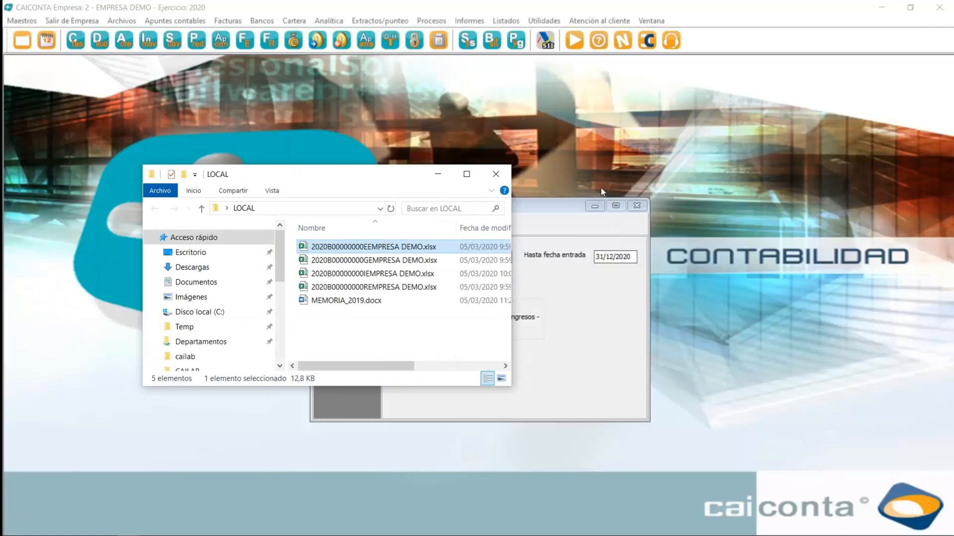
pyautogui.click(372, 277)
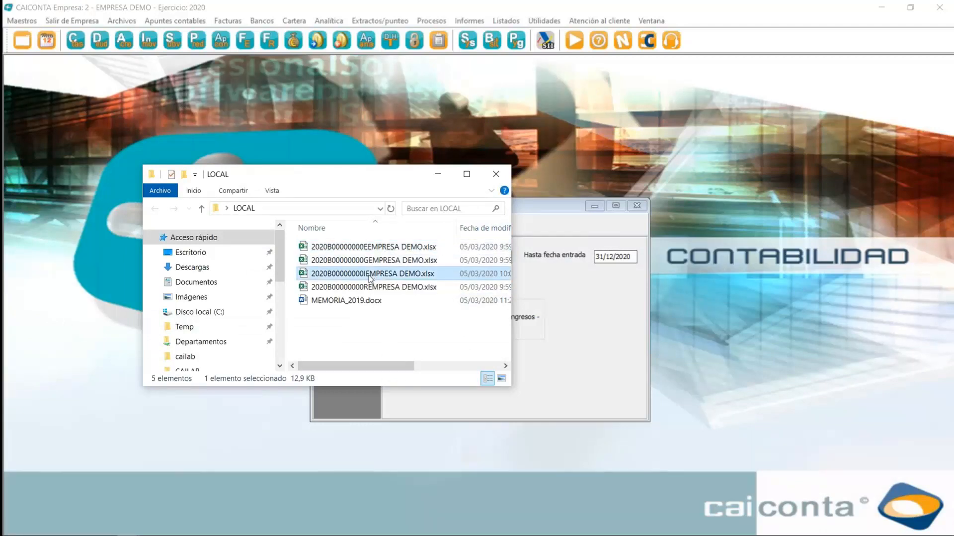
pyautogui.click(331, 274)
pyautogui.click(351, 274)
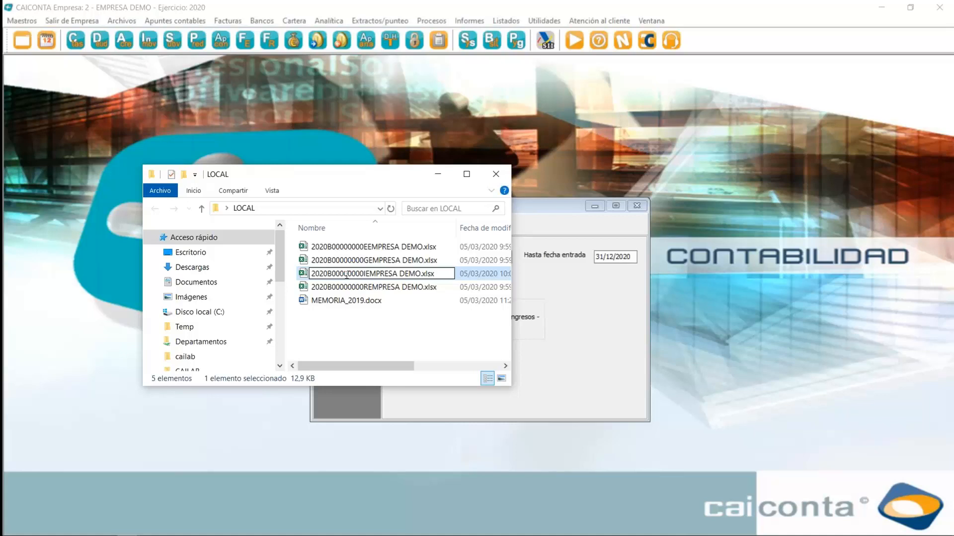
# - Examine the parts of the income workbook's file name, highlighting the company name EMPRESA DEMO
pyautogui.press('Right')
pyautogui.press('Right')
pyautogui.press('Right')
pyautogui.press('Right')
pyautogui.press('Right')
pyautogui.press('Right')
pyautogui.press('Right')
pyautogui.press('Right')
pyautogui.press('Right')
pyautogui.hotkey('shift', 'Right')
pyautogui.hotkey('shift', 'Right')
pyautogui.hotkey('shift', 'Right')
pyautogui.hotkey('shift', 'Right')
pyautogui.hotkey('shift', 'Right')
pyautogui.hotkey('shift', 'Right')
pyautogui.hotkey('shift', 'Right')
pyautogui.hotkey('shift', 'Right')
pyautogui.hotkey('shift', 'Right')
pyautogui.hotkey('shift', 'Right')
pyautogui.hotkey('shift', 'Right')
pyautogui.hotkey('shift', 'Right')
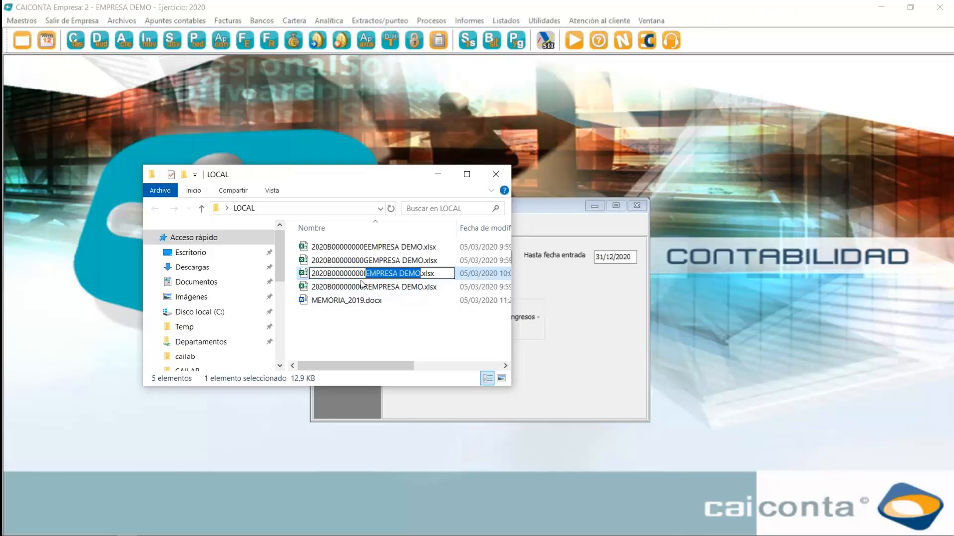
# - Leave the file name as it is and open the EMPRESA DEMO income workbook in Excel
pyautogui.click(428, 274)
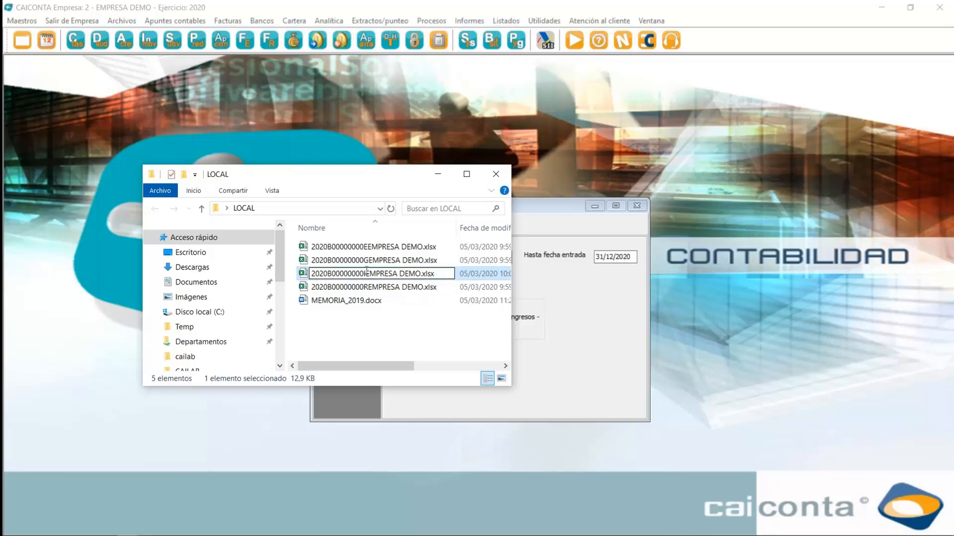
pyautogui.press('Return')
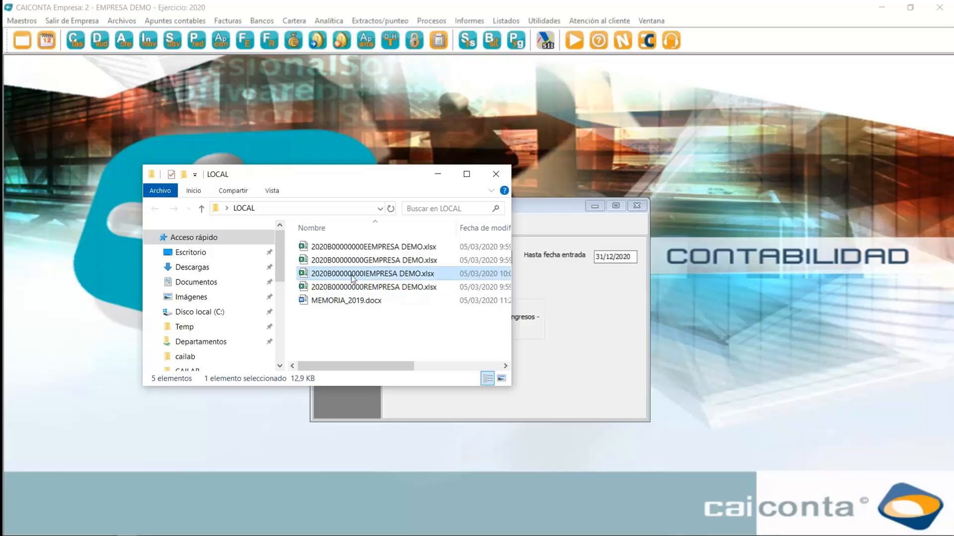
pyautogui.doubleClick(354, 277)
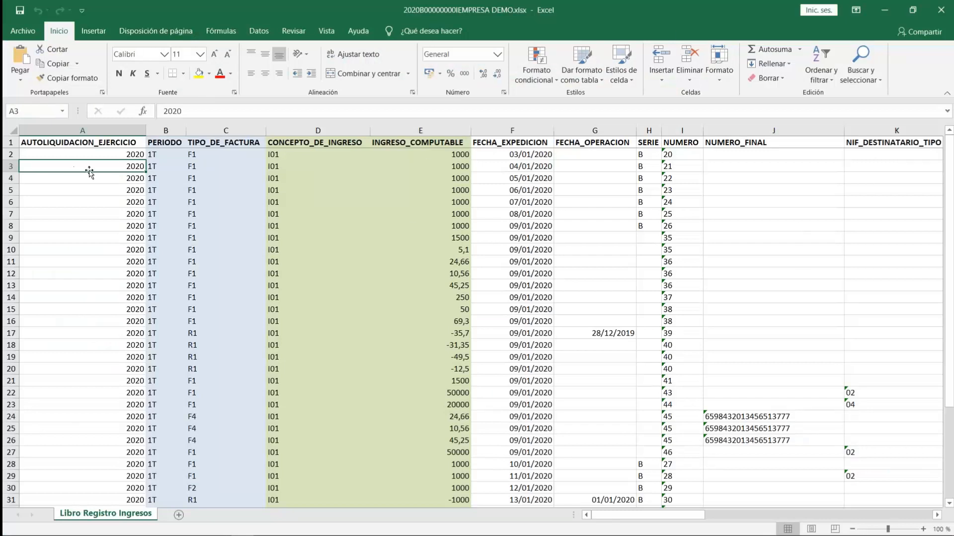
# - Examine the PERIODO and CONCEPTO_DE_INGRESO columns in the first rows of the Libro Registro Ingresos sheet
pyautogui.click(167, 166)
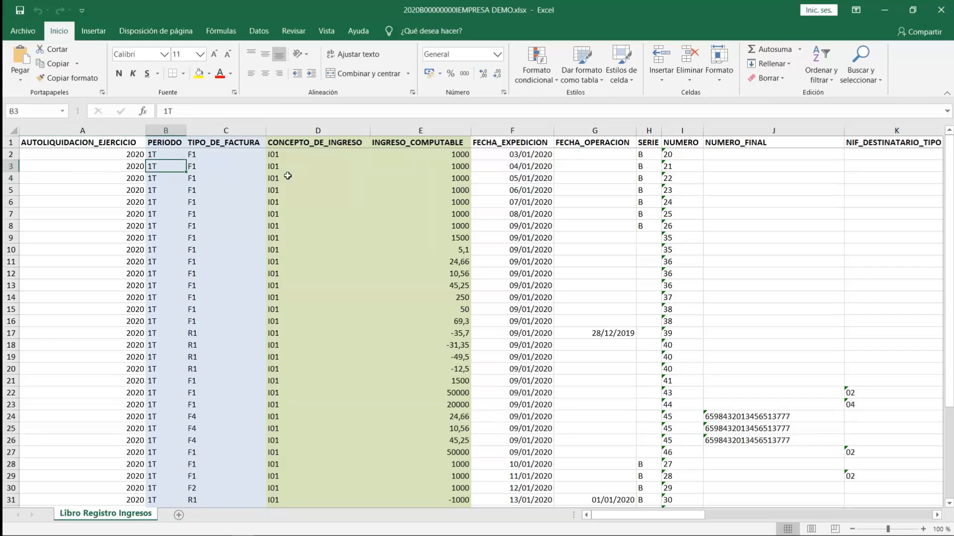
pyautogui.click(288, 156)
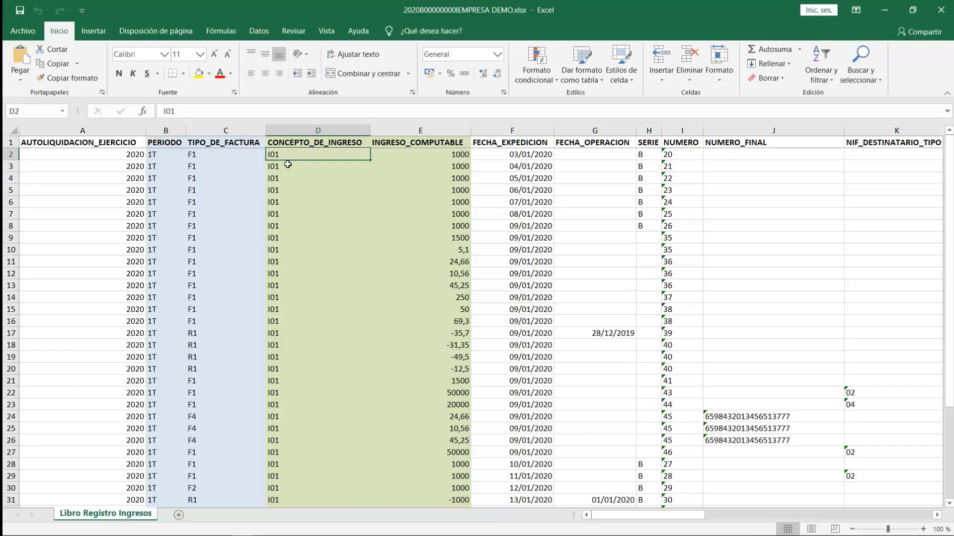
pyautogui.click(280, 191)
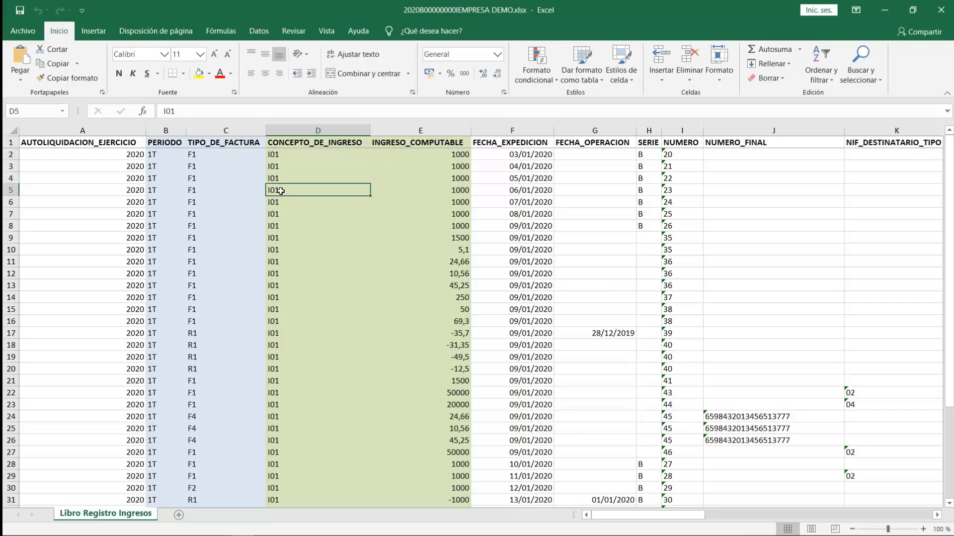
pyautogui.click(288, 165)
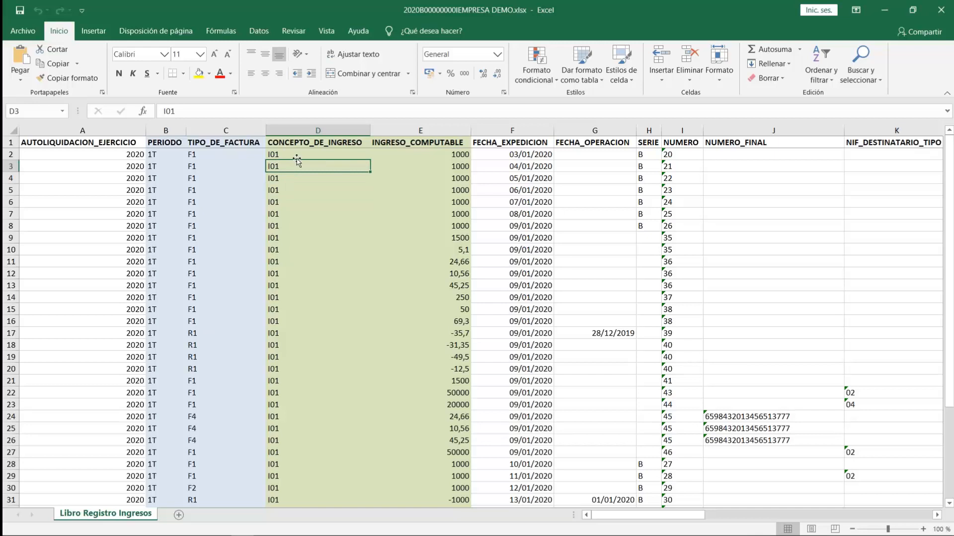
# - Examine the INGRESO_COMPUTABLE amounts row by row, highlighting E2:E9 and checking cell E10
pyautogui.click(446, 157)
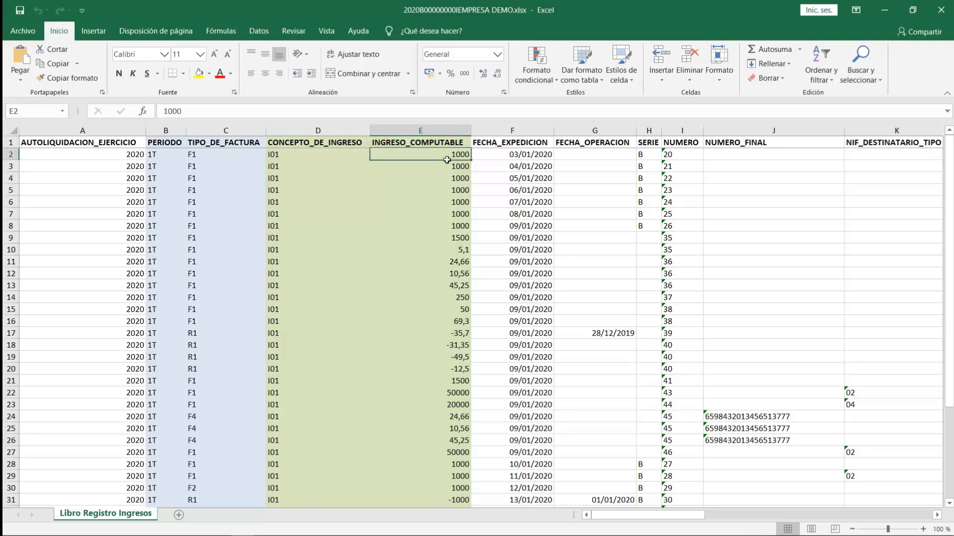
pyautogui.press('Down')
pyautogui.press('Down')
pyautogui.press('Down')
pyautogui.press('Down')
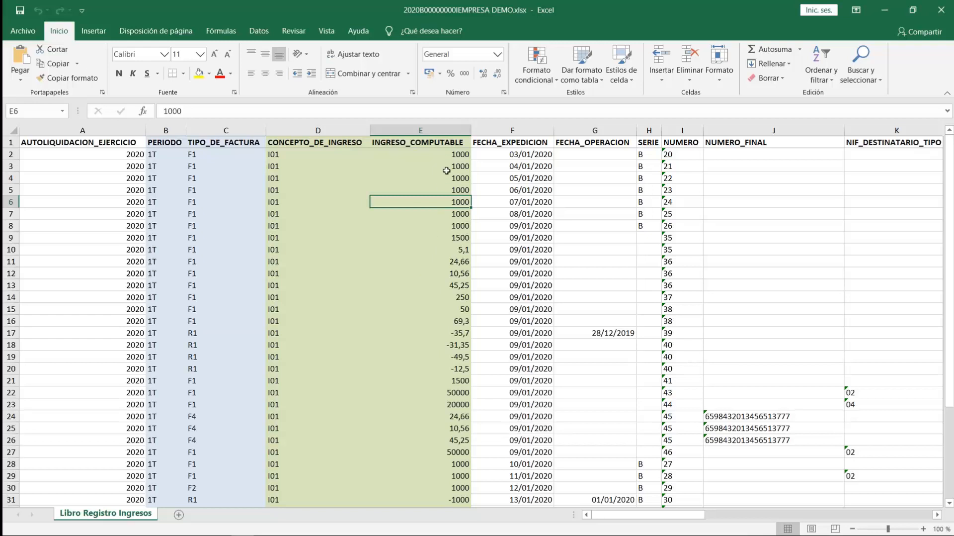
pyautogui.moveTo(456, 157); pyautogui.dragTo(454, 239)
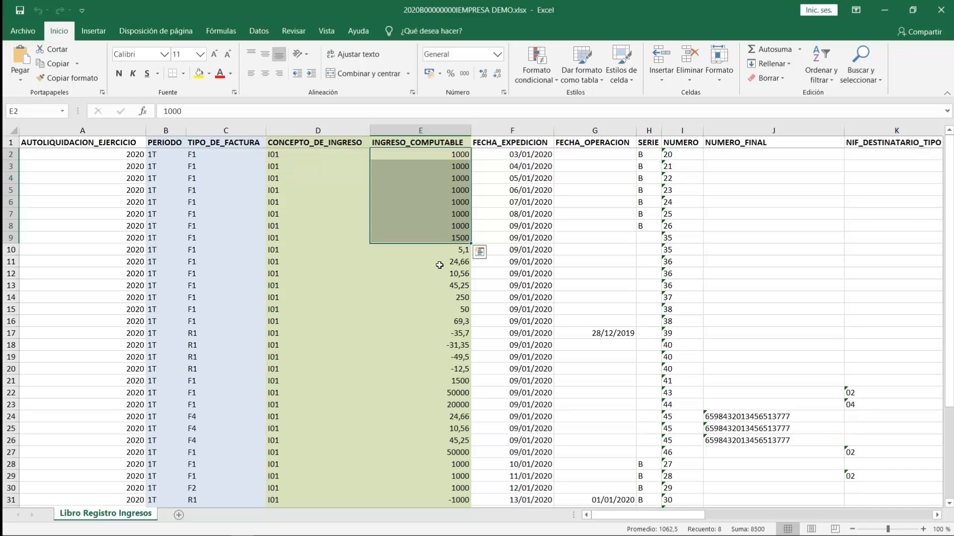
pyautogui.click(459, 250)
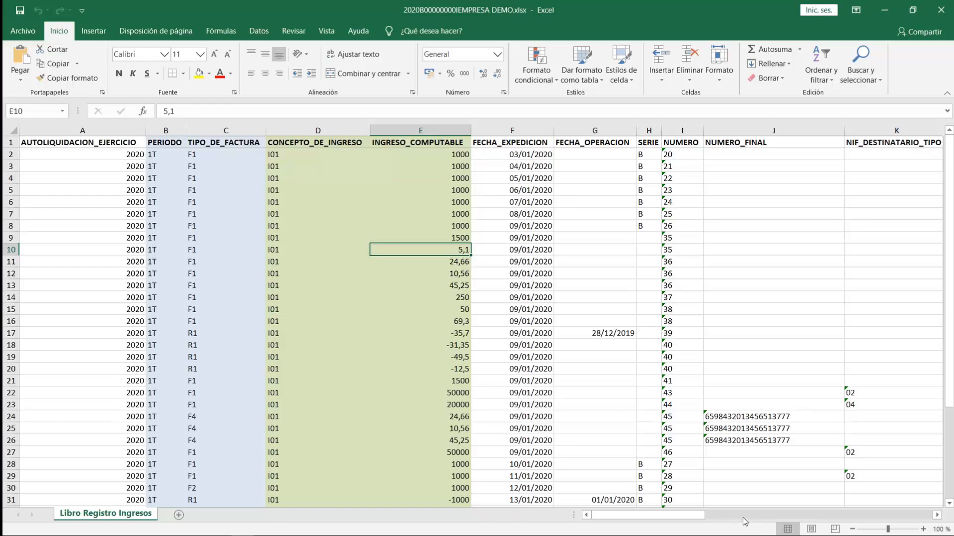
# - Review the remaining columns of the income book through to the IRPF withholding rate and withheld amount
pyautogui.click(759, 519)
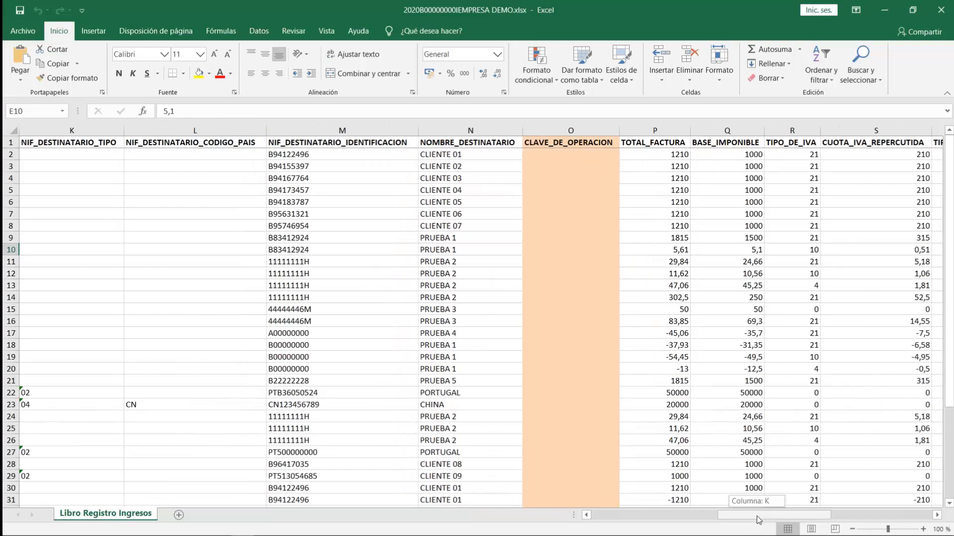
pyautogui.moveTo(784, 515); pyautogui.dragTo(947, 519)
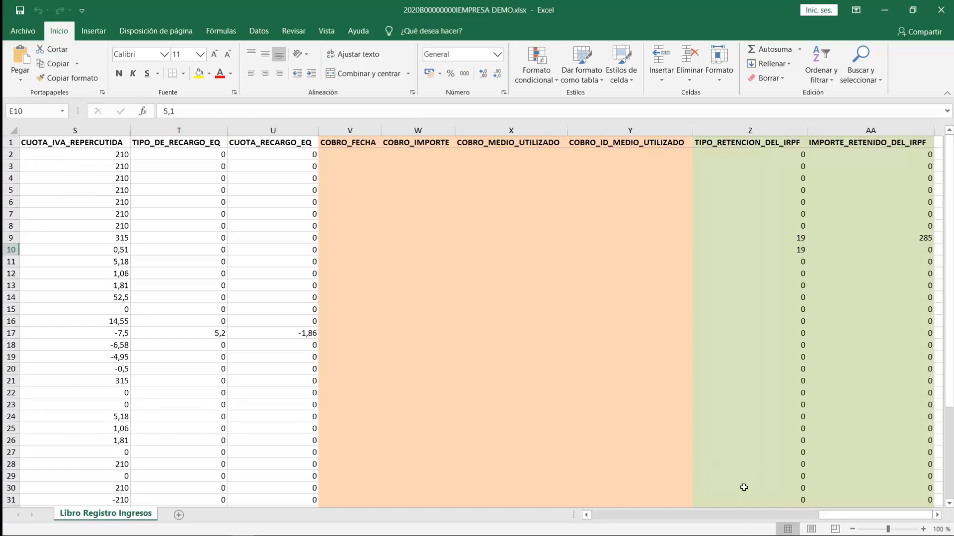
pyautogui.click(746, 404)
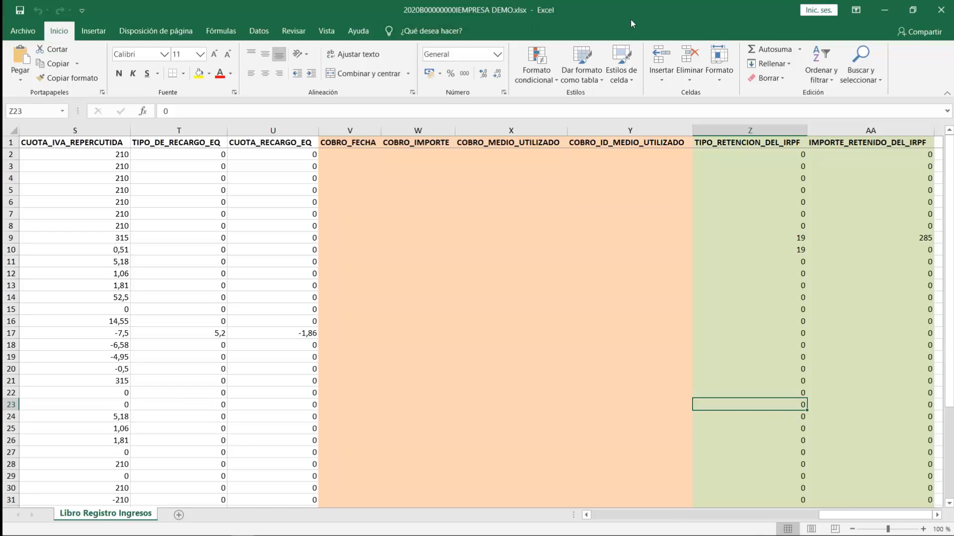
# - Switch back to CAICONTA and close the debtors listing
pyautogui.moveTo(228, 533)
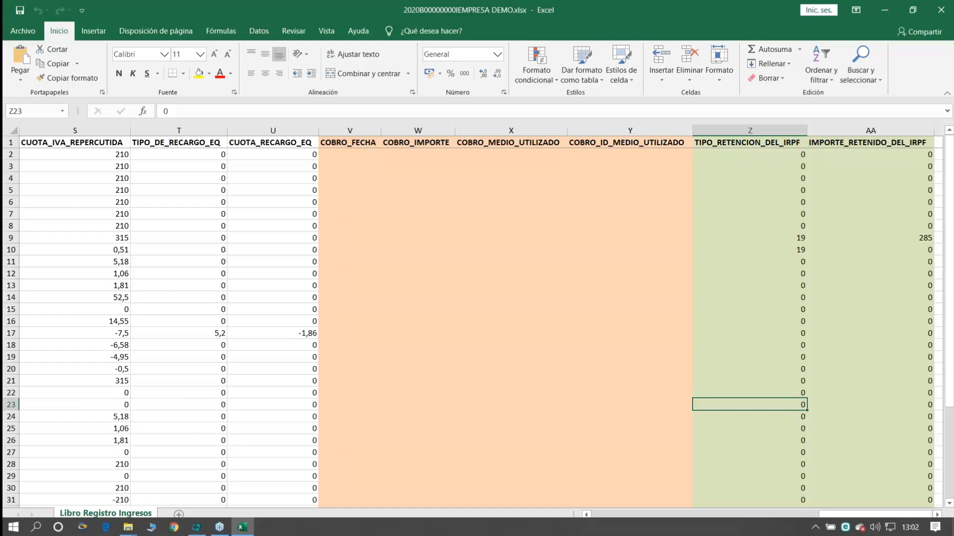
pyautogui.click(196, 527)
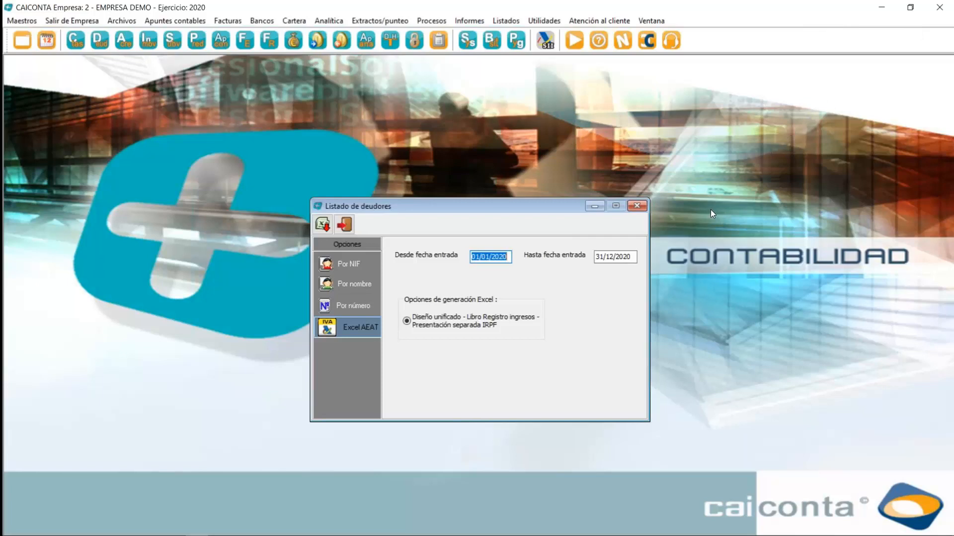
pyautogui.click(636, 205)
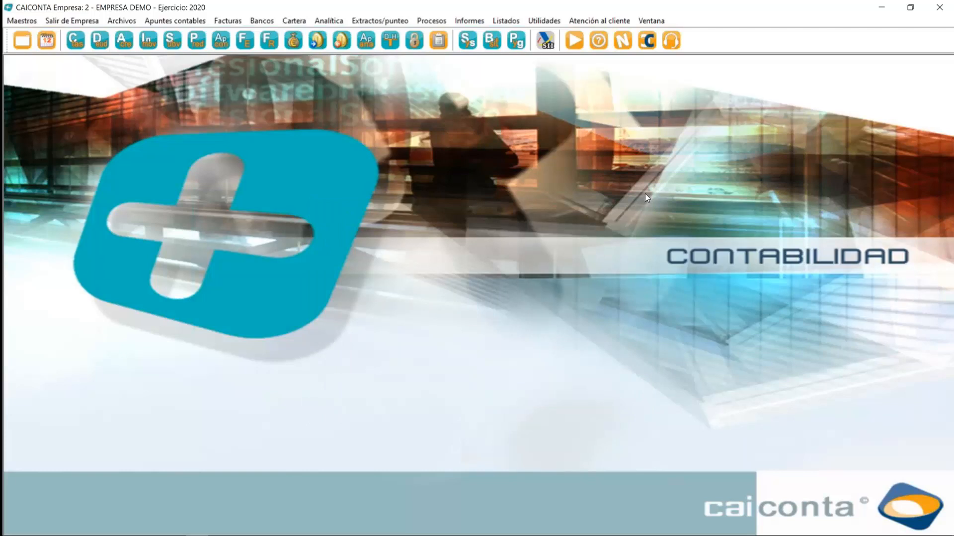
# - Open the application's Novedades and read the Versión 188 (03/03/2020) improvements on the AEAT record books, then close them
pyautogui.click(623, 42)
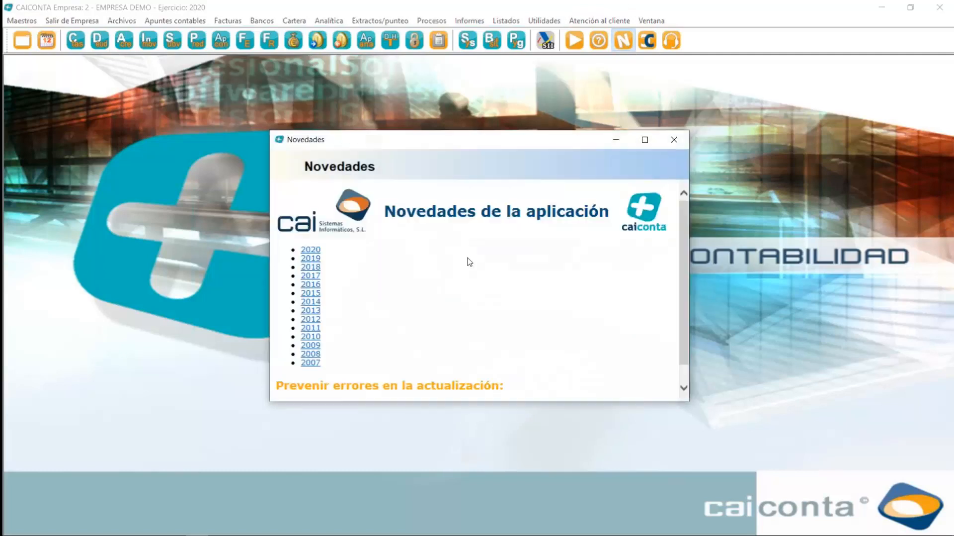
pyautogui.scroll(-4, 470, 262)
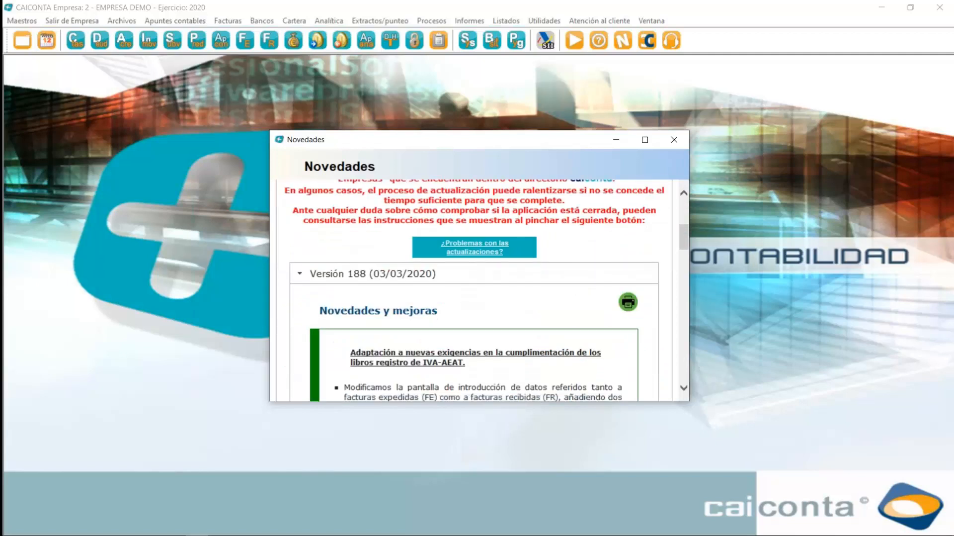
pyautogui.scroll(-4, 684, 391)
pyautogui.click(684, 388)
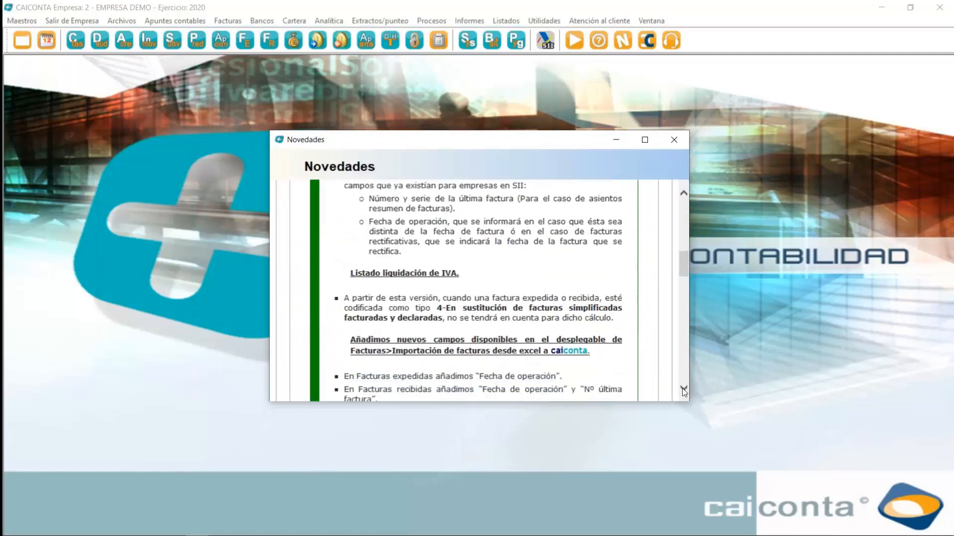
pyautogui.scroll(-3, 684, 392)
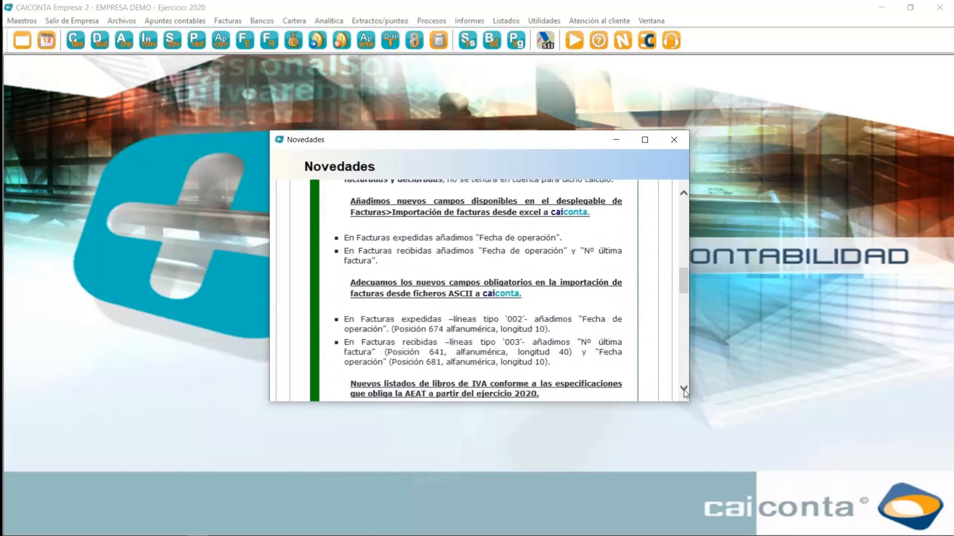
pyautogui.click(685, 389)
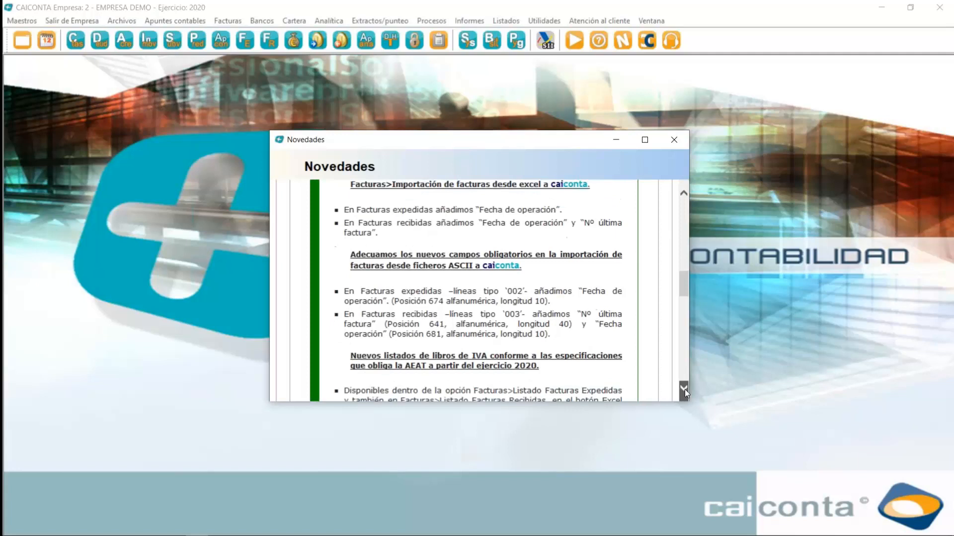
pyautogui.click(674, 140)
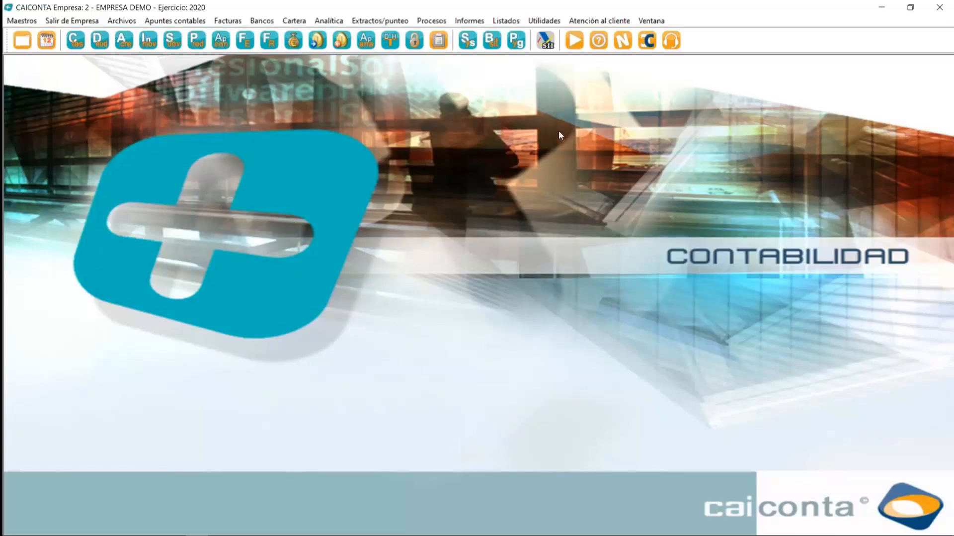
# - Preview the VAT settlement listing for the Anual period, and close both the preview and the settlement options
pyautogui.click(238, 23)
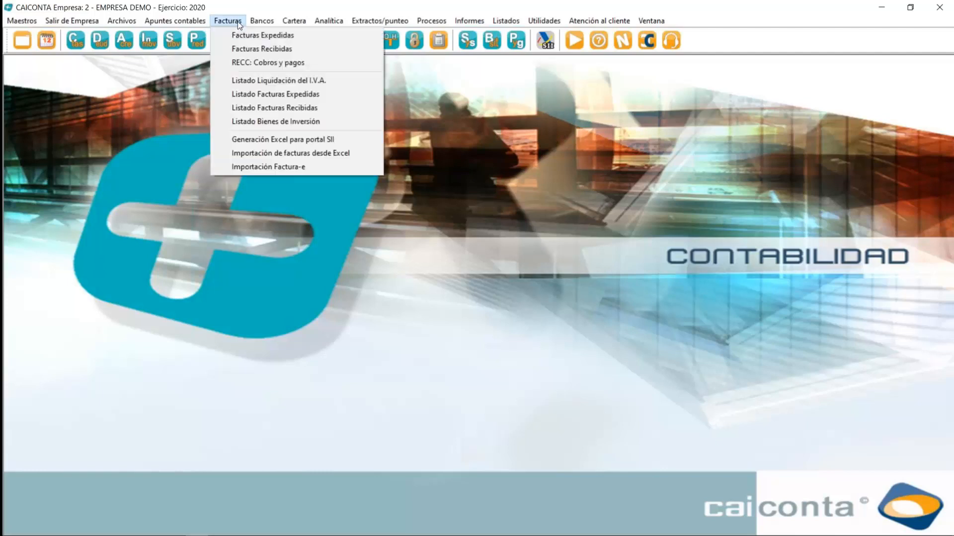
pyautogui.click(292, 81)
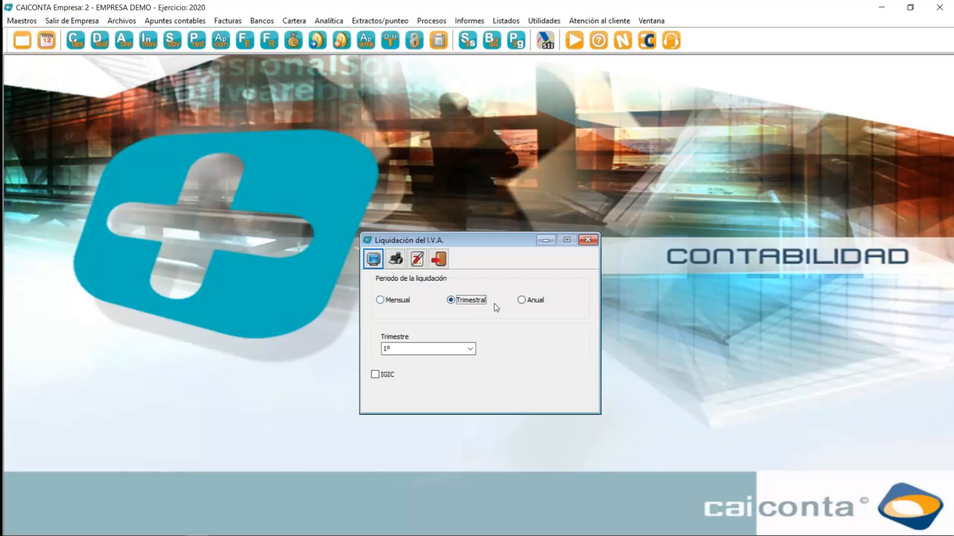
pyautogui.click(529, 300)
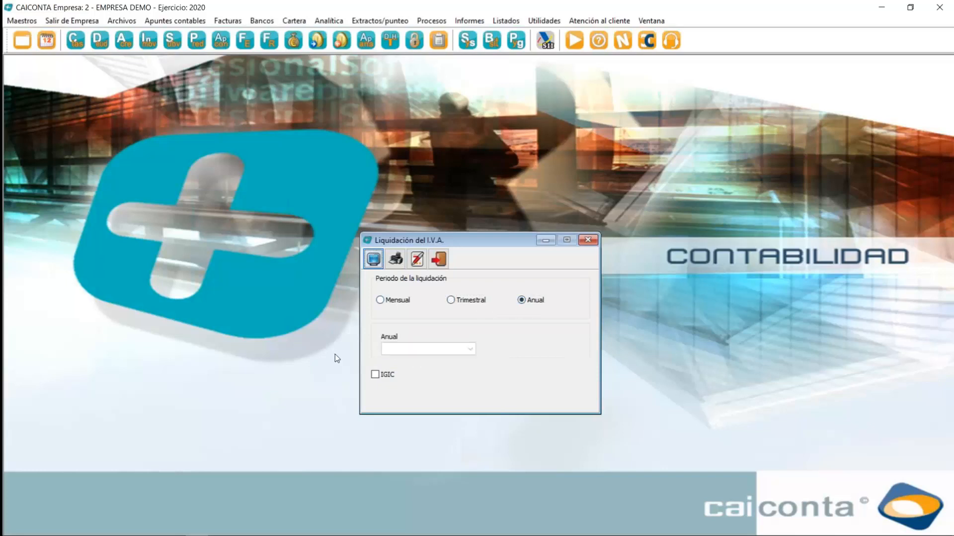
pyautogui.click(373, 259)
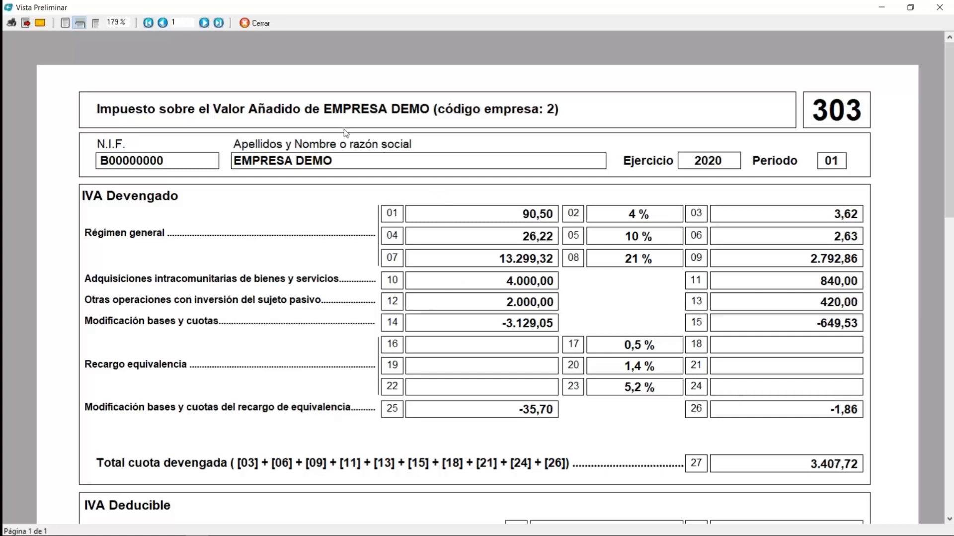
pyautogui.click(261, 23)
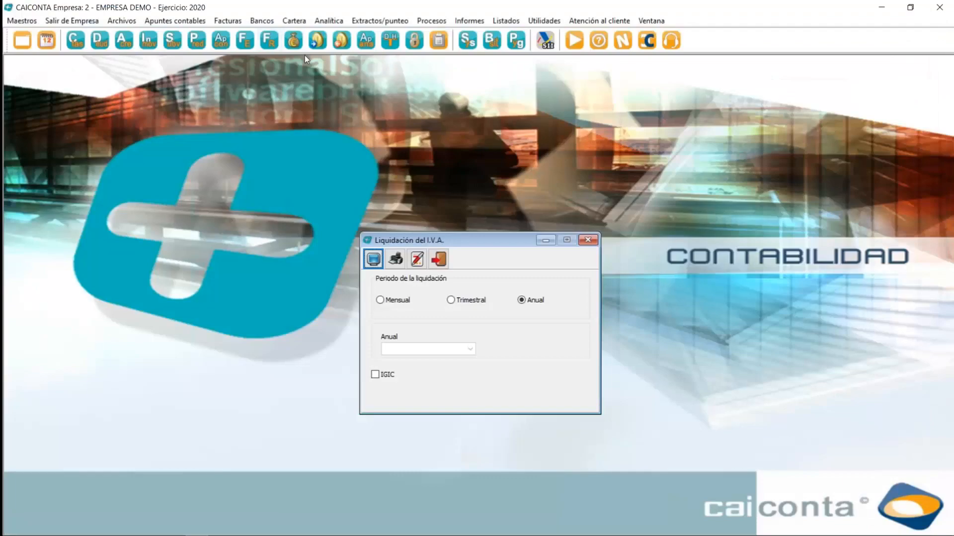
pyautogui.press('Escape')
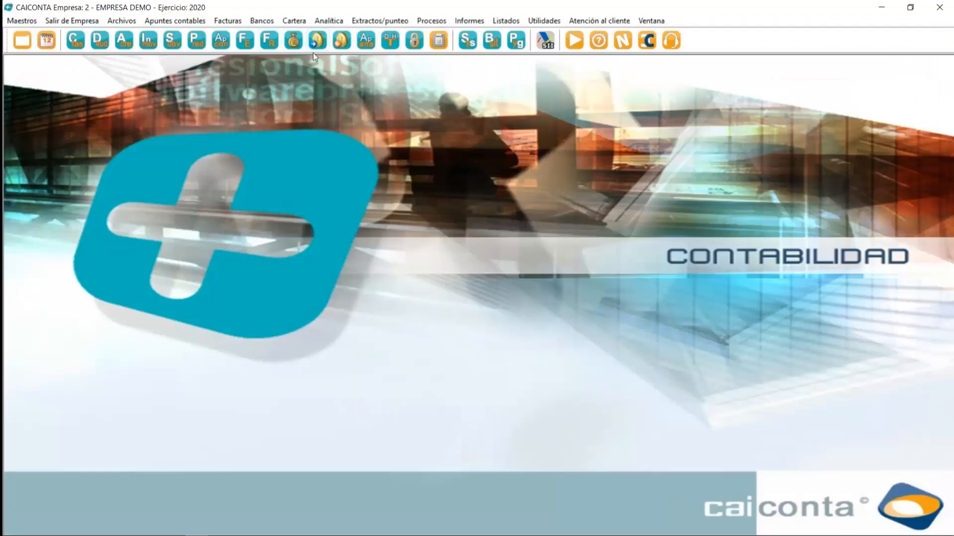
# - Try type 4 - En sustitución de facturas simplificadas facturadas y declaradas on issued invoice B 33, discard the change and close the issued invoices
pyautogui.click(245, 40)
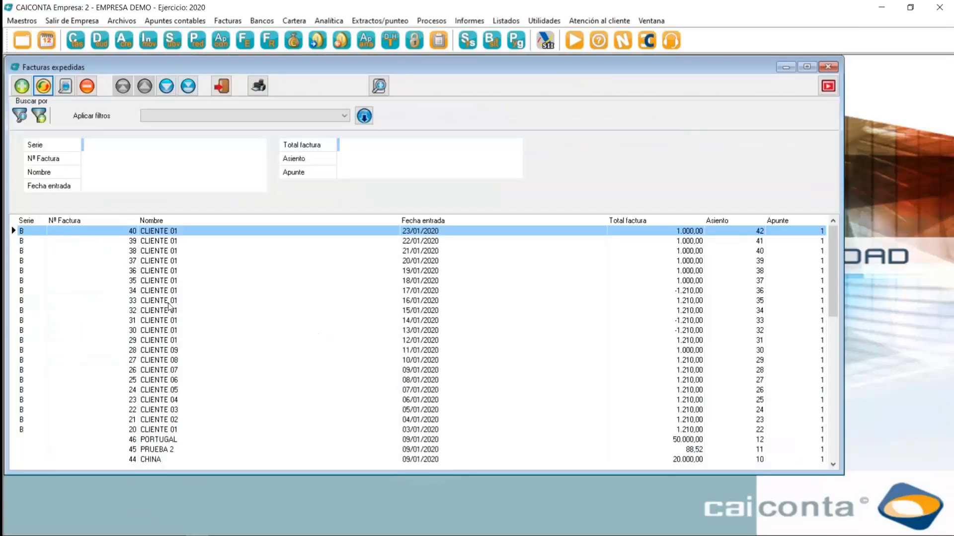
pyautogui.doubleClick(168, 300)
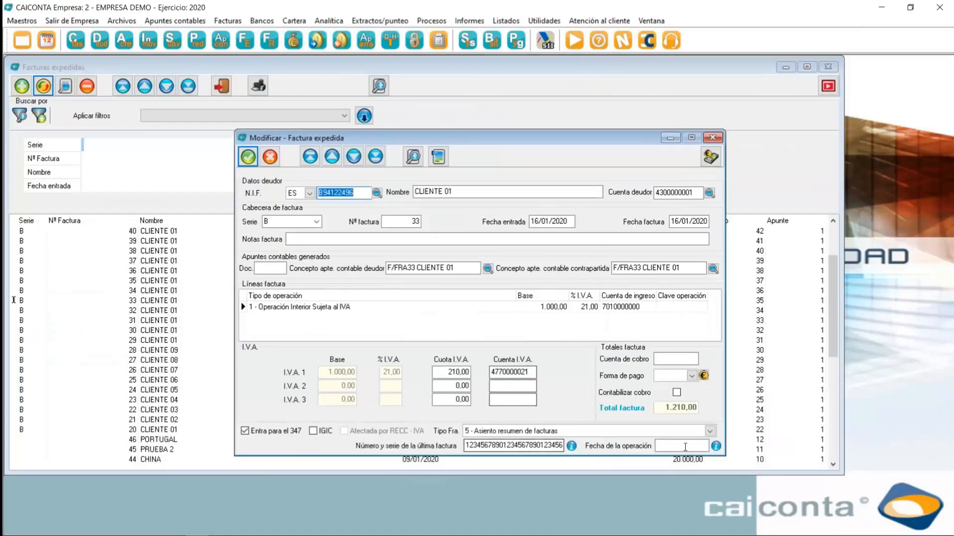
pyautogui.click(649, 431)
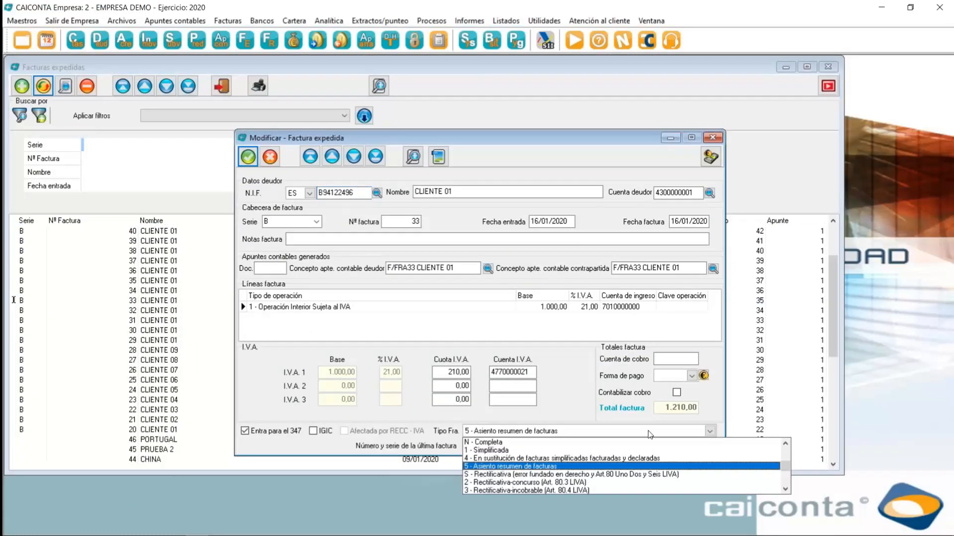
pyautogui.click(523, 458)
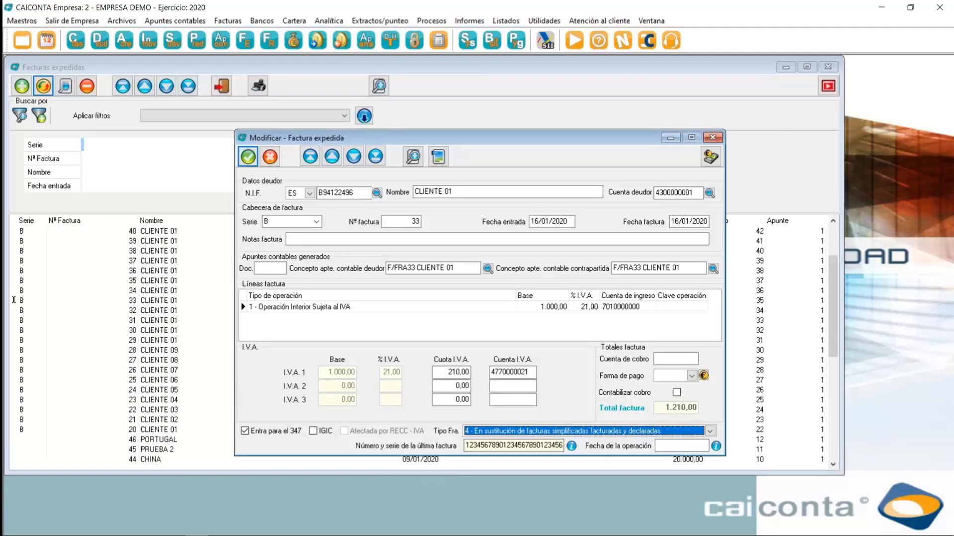
pyautogui.click(712, 138)
pyautogui.click(493, 315)
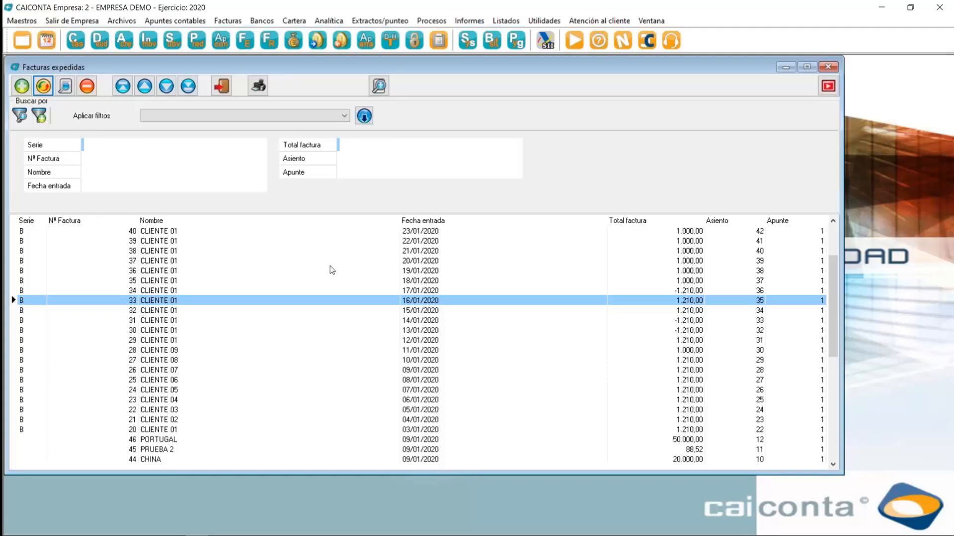
pyautogui.press('Escape')
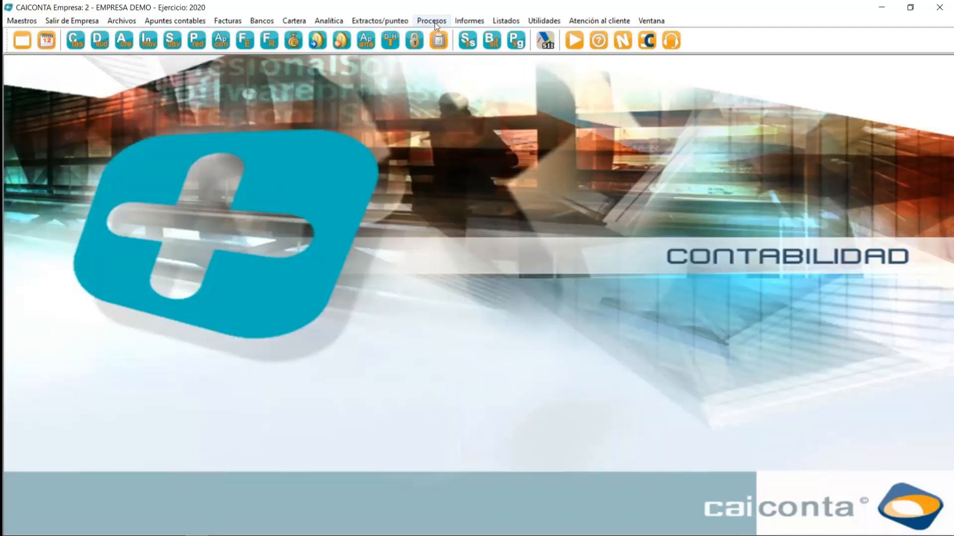
# - Open the Memorias listing for EMPRESA DEMO, view its company data form, and close both windows
pyautogui.click(508, 21)
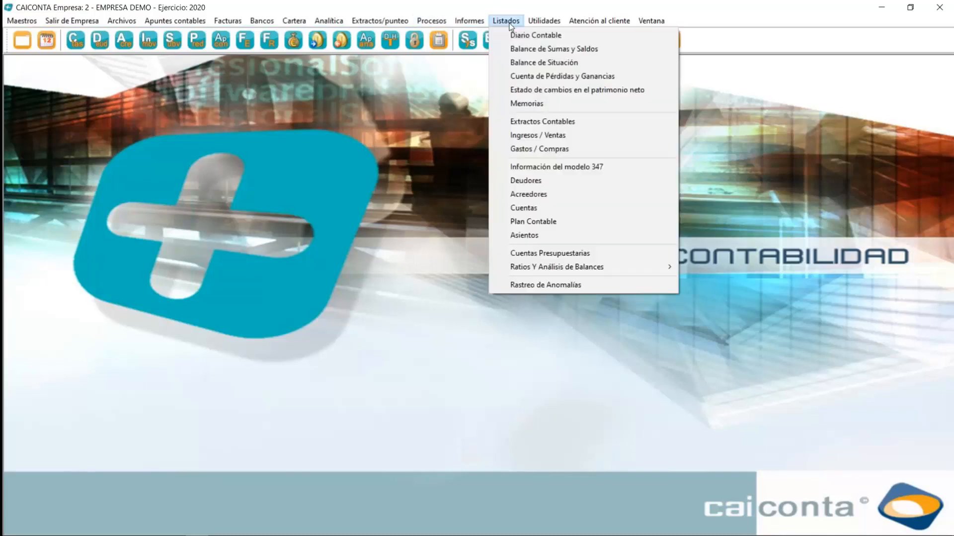
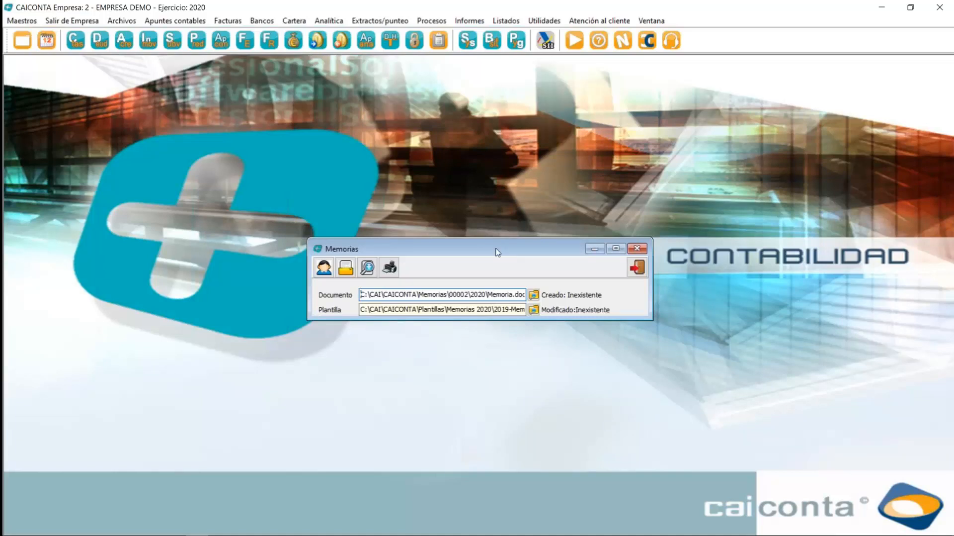
pyautogui.click(326, 272)
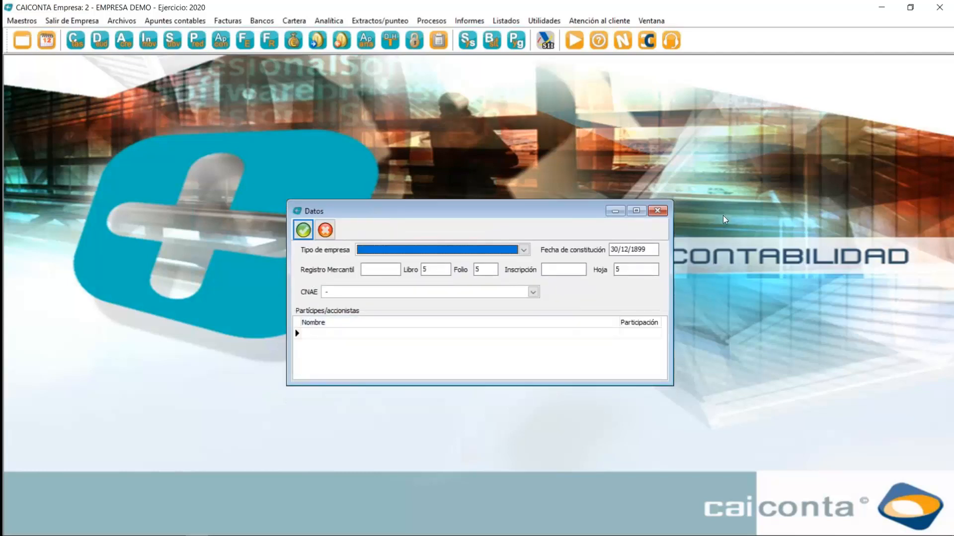
pyautogui.click(657, 210)
pyautogui.click(641, 248)
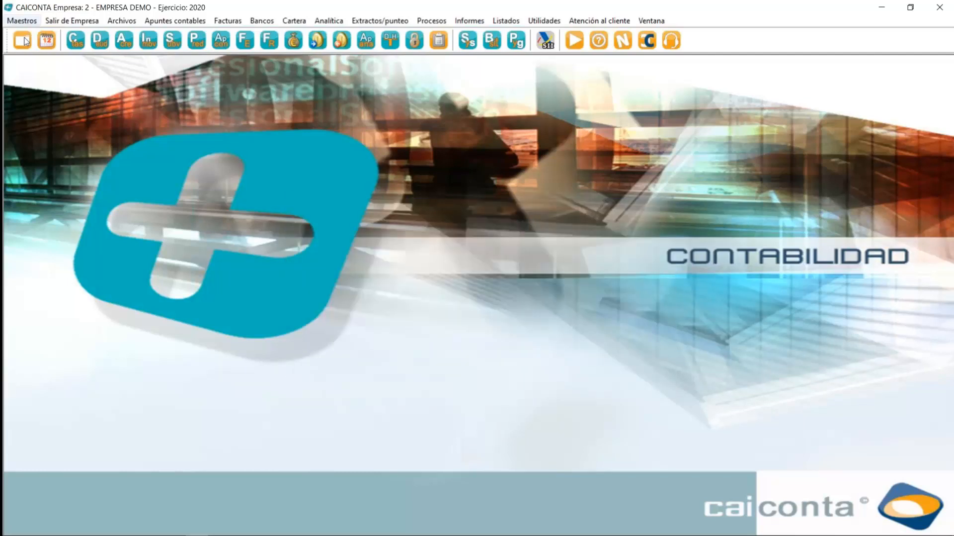
# - Leave the current company and open company PRUEBA MEMORIAS, acknowledging the closed-year notice
pyautogui.click(75, 20)
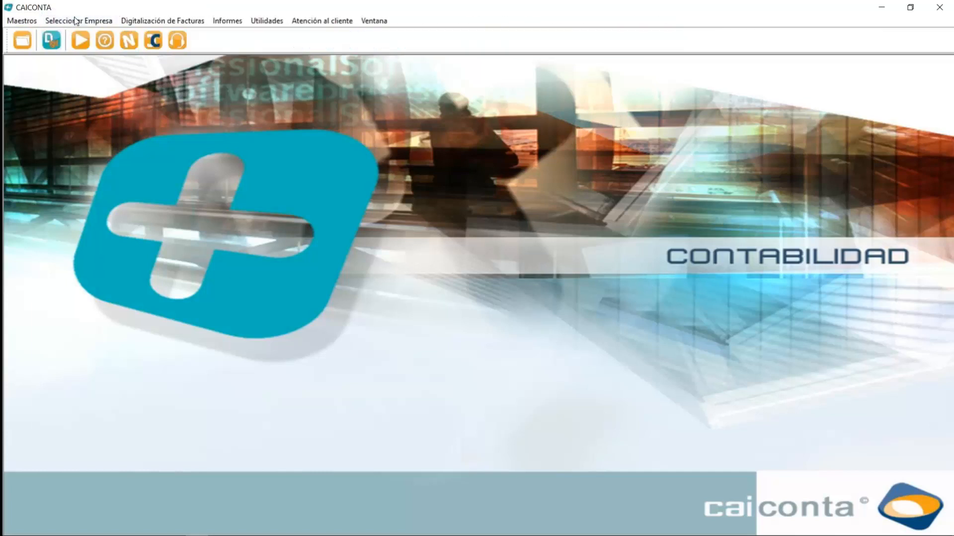
pyautogui.click(76, 21)
pyautogui.doubleClick(114, 216)
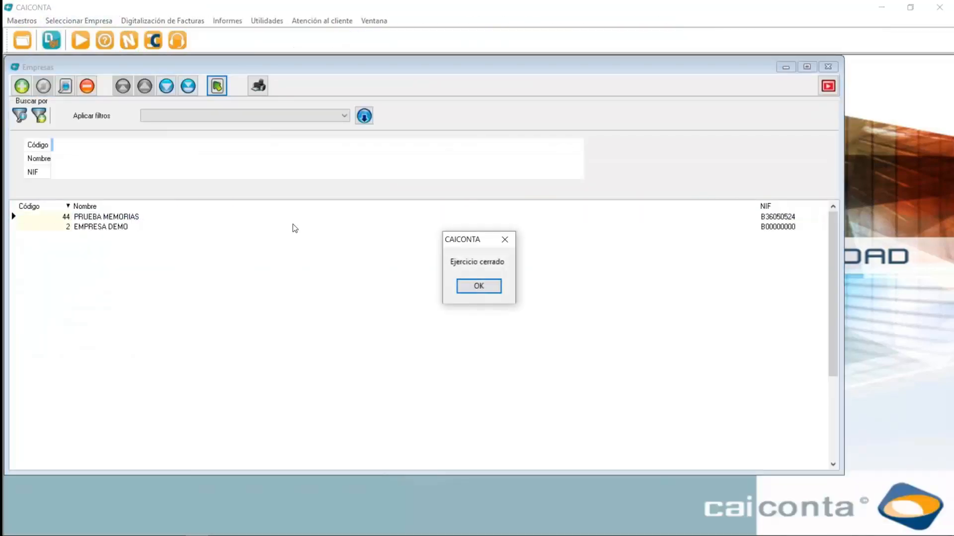
pyautogui.click(484, 287)
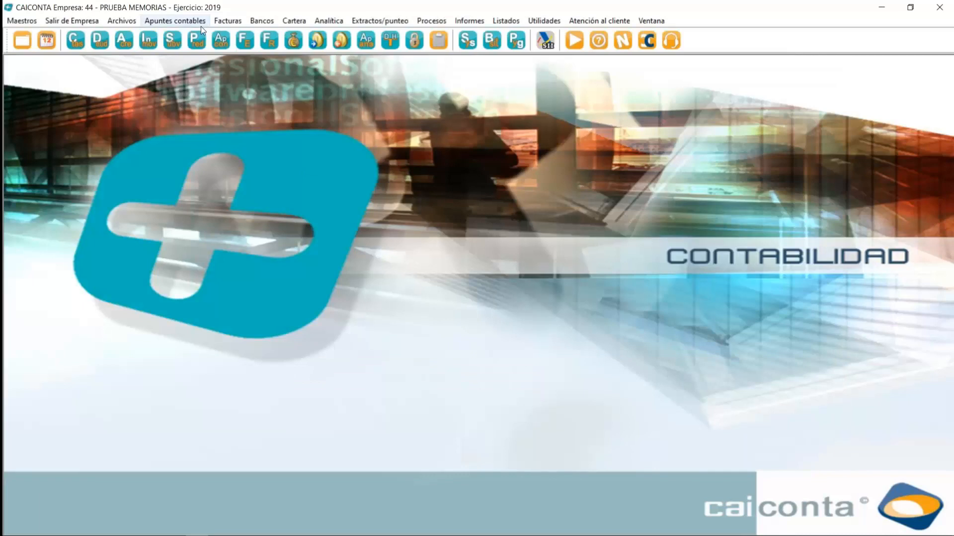
# - Open Memorias for this company, correct the Registro Mercantil in its data to Pontevedra, and accept the data
pyautogui.click(506, 20)
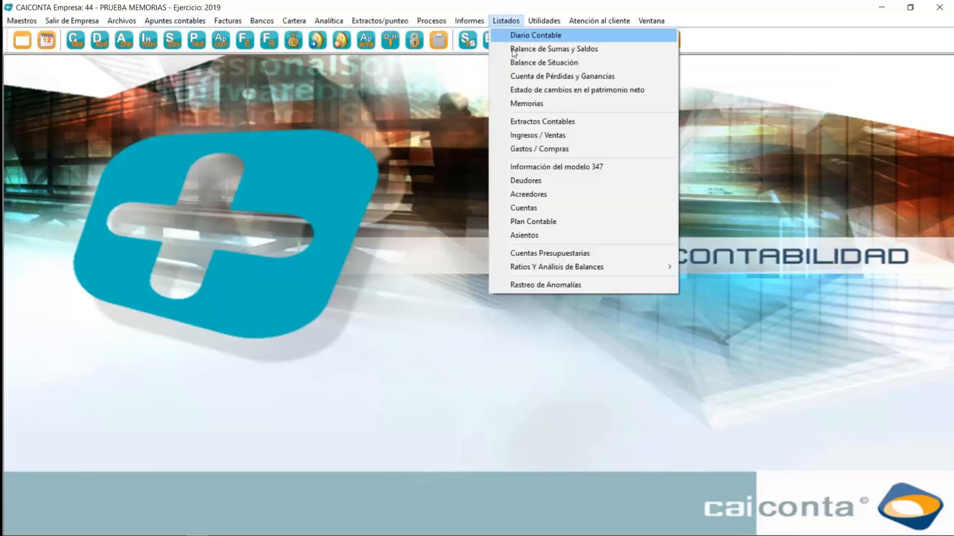
pyautogui.click(526, 103)
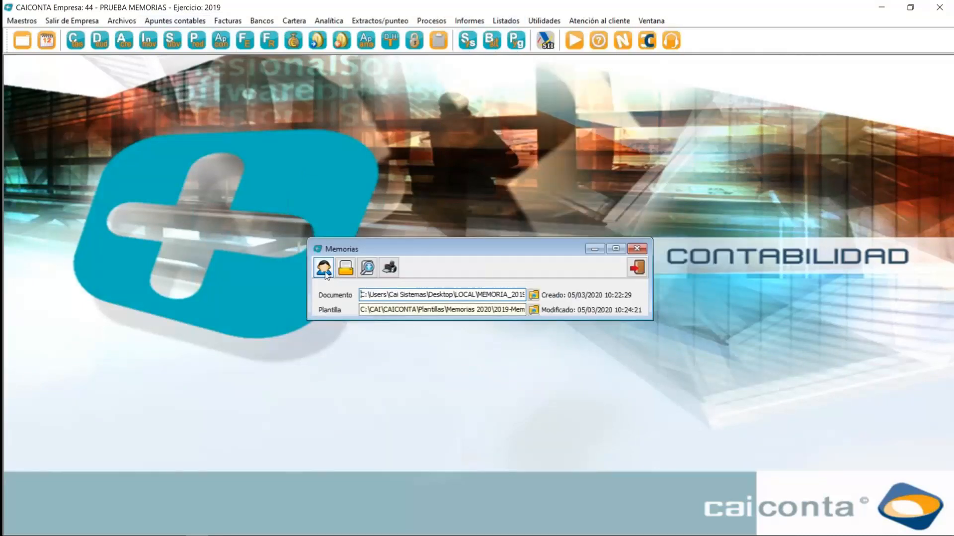
pyautogui.click(324, 268)
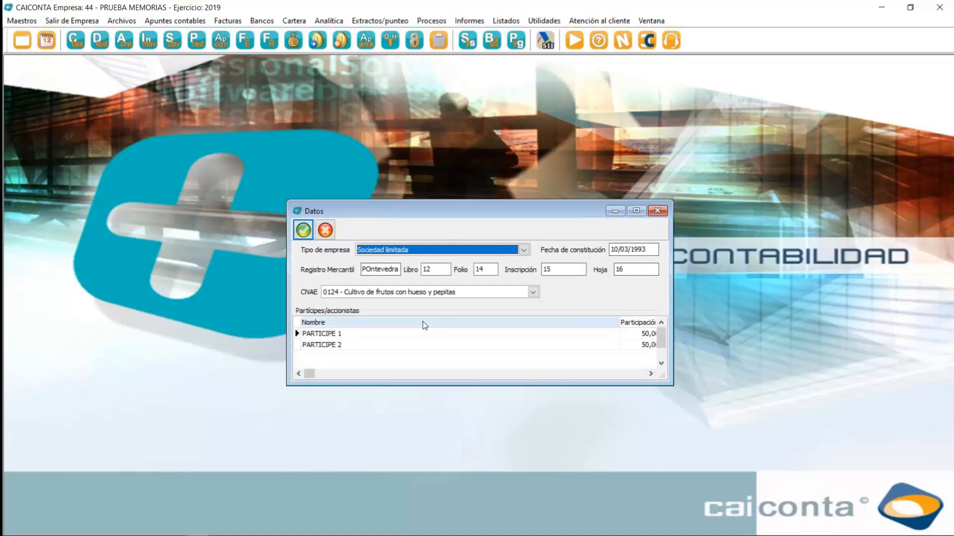
pyautogui.click(366, 269)
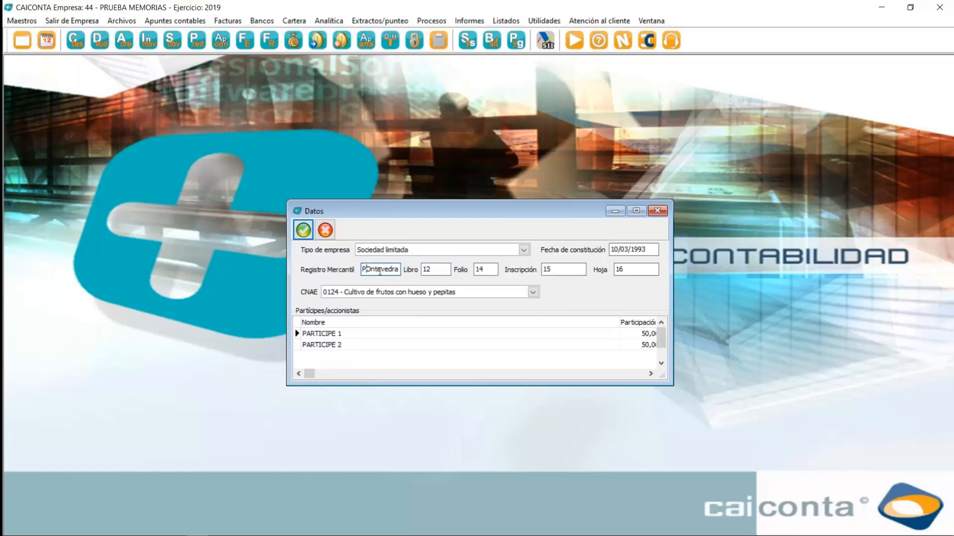
pyautogui.write('o')
pyautogui.press('Delete')
pyautogui.click(304, 230)
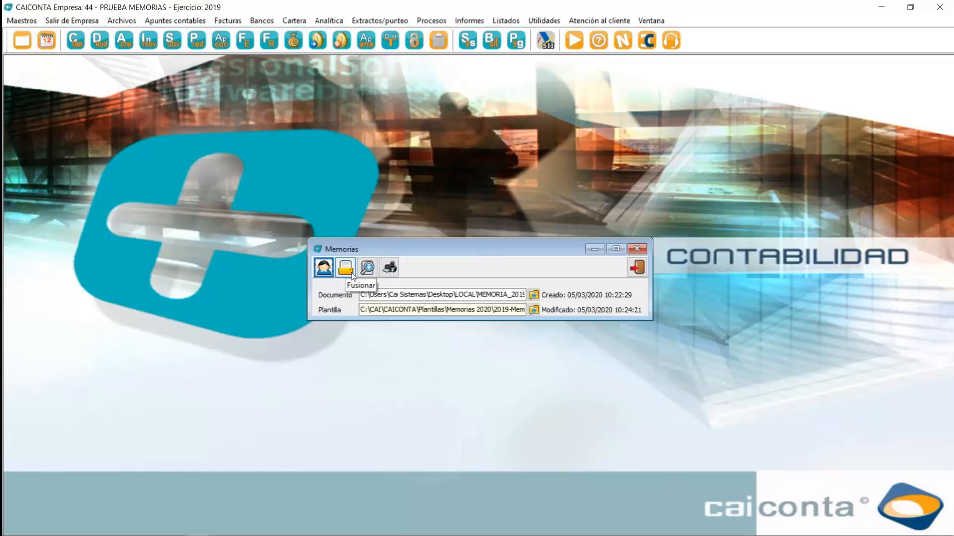
# - Choose 2019-Memoria PYME.docx as the template and name the output document Memoria prueba in the desktop's LOCAL folder
pyautogui.click(533, 310)
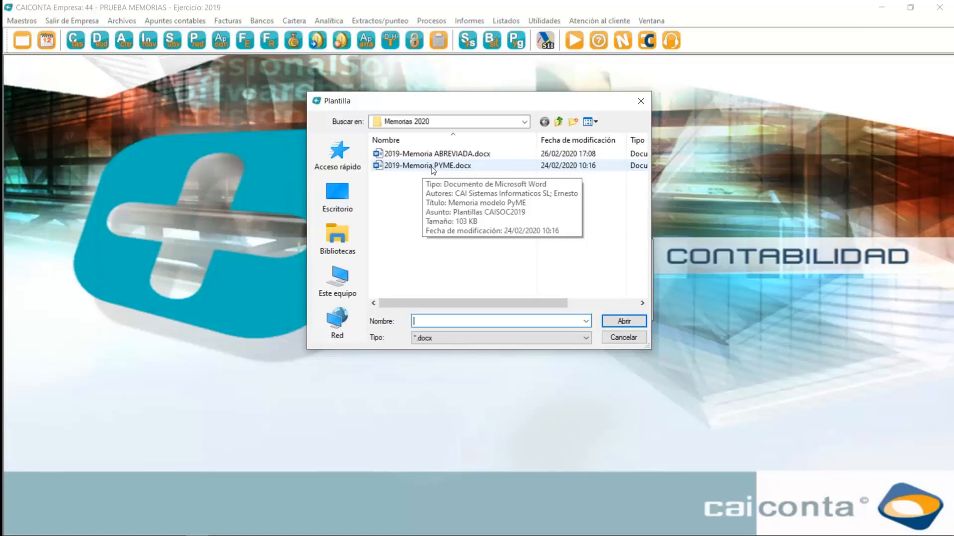
pyautogui.doubleClick(431, 167)
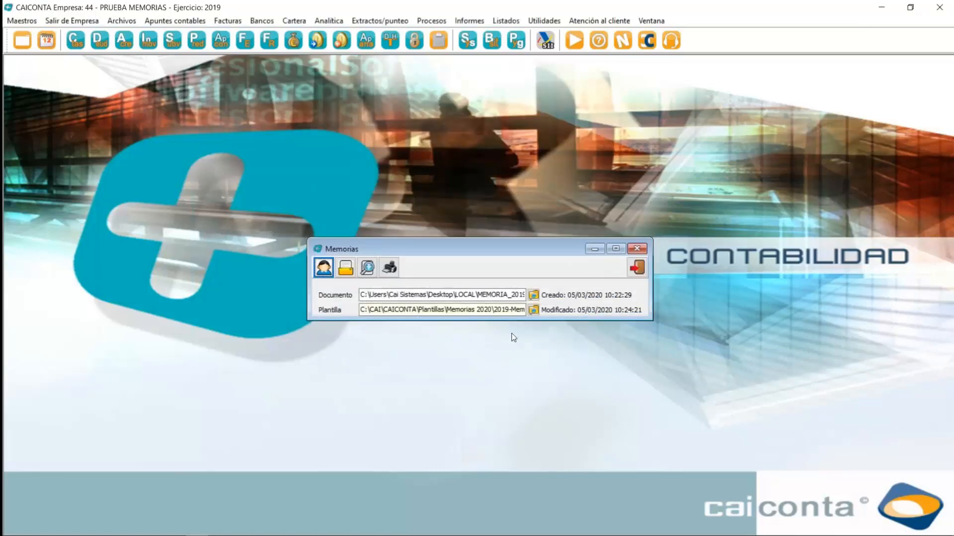
pyautogui.click(533, 295)
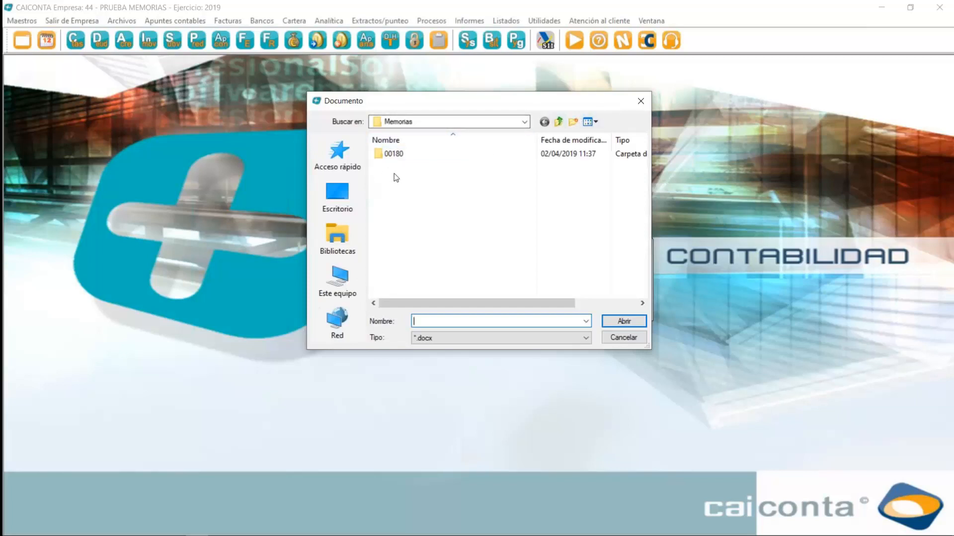
pyautogui.click(341, 197)
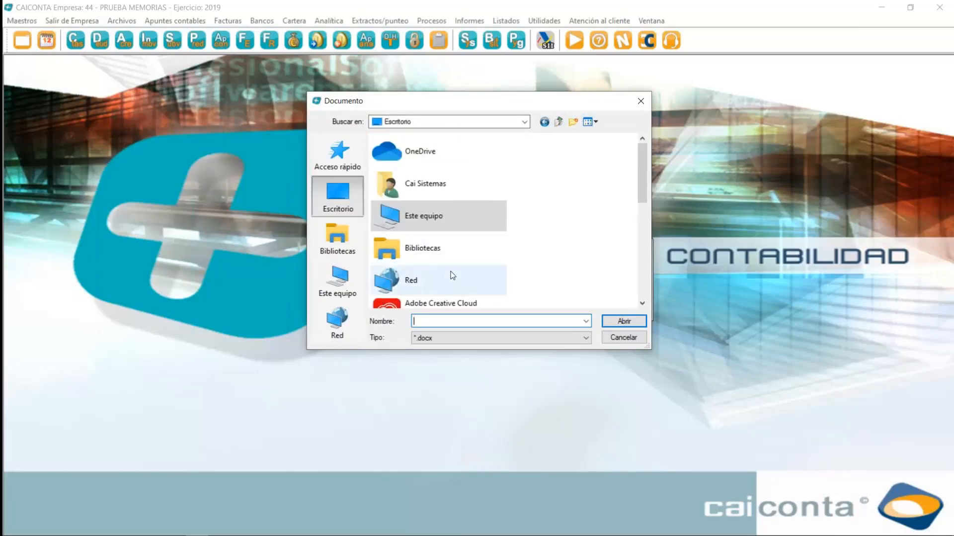
pyautogui.scroll(-5, 449, 269)
pyautogui.doubleClick(438, 268)
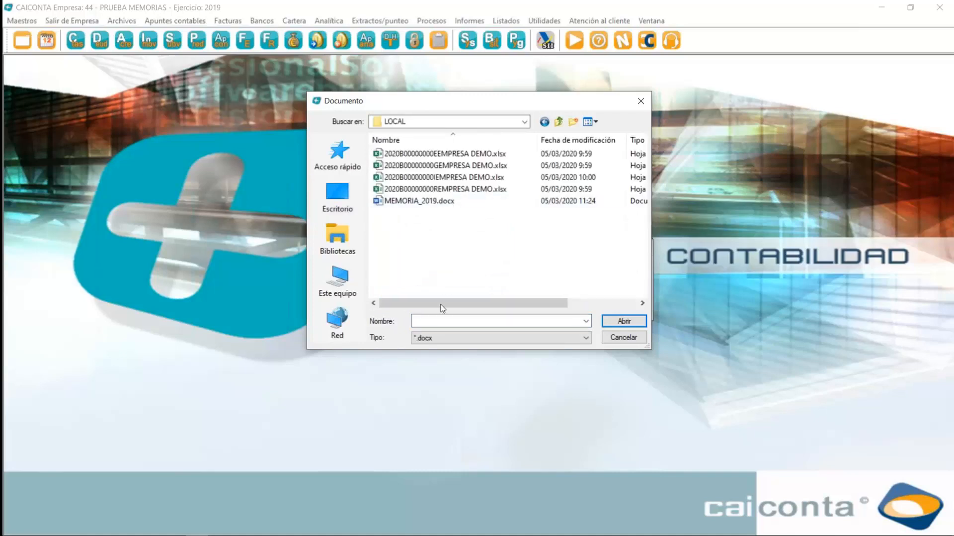
pyautogui.click(418, 320)
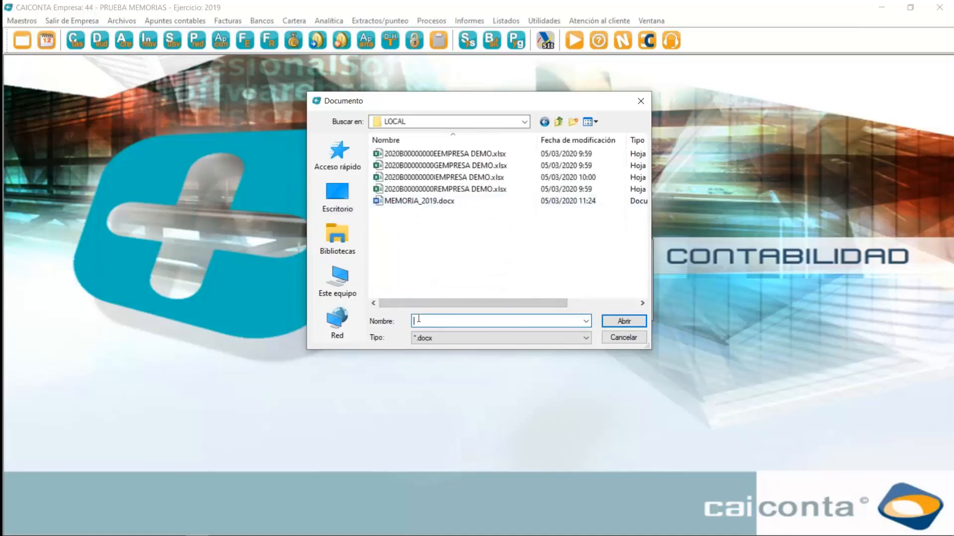
pyautogui.write('Memoria')
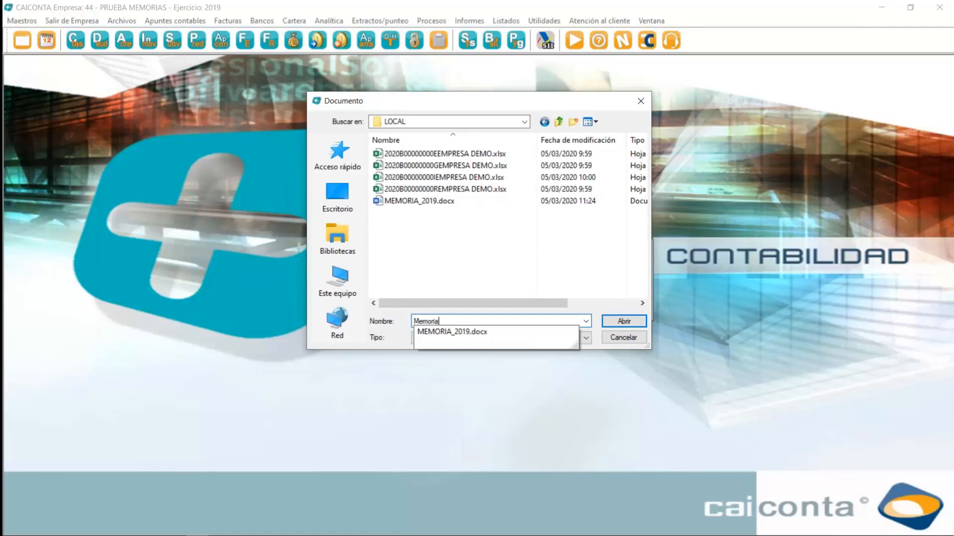
pyautogui.write(' prueba')
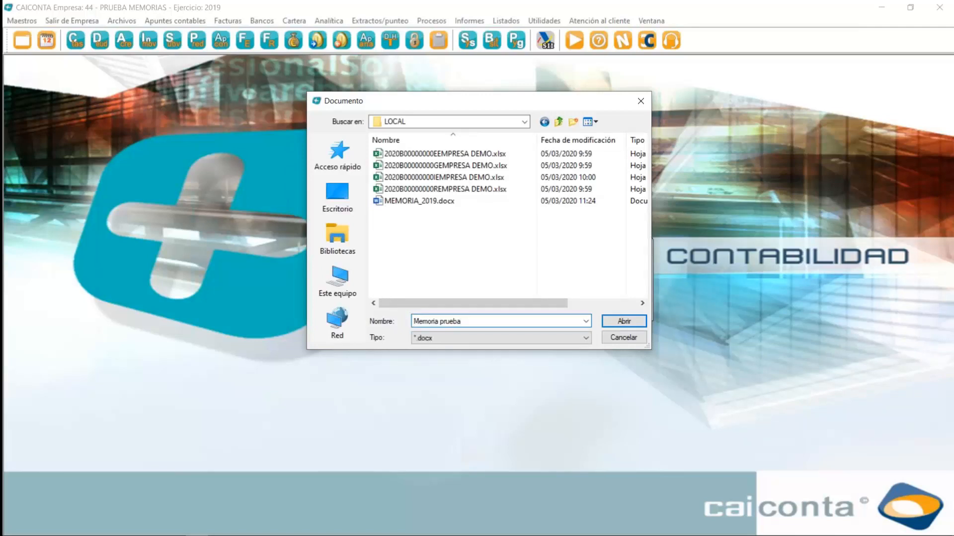
pyautogui.click(625, 321)
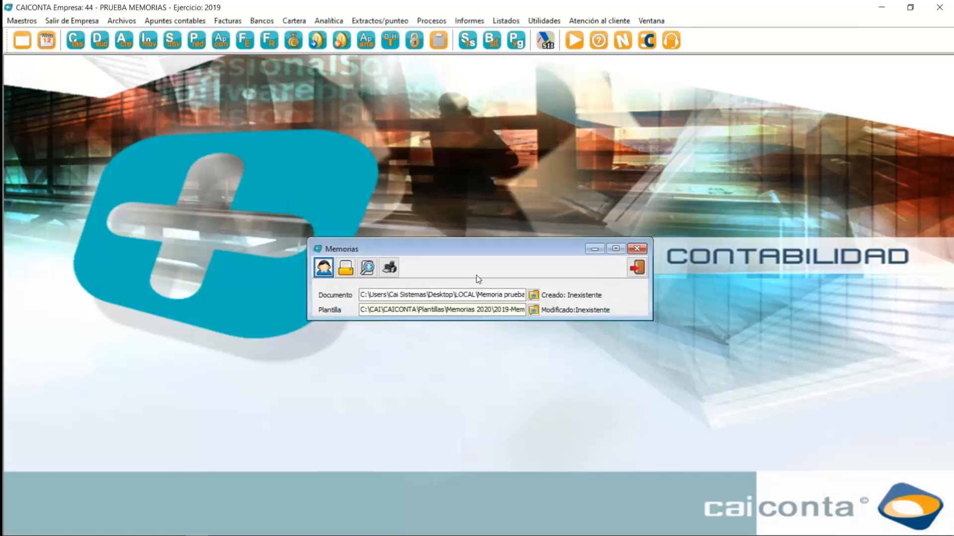
# - Merge the company's data into the memoria document and open the generated file in Word
pyautogui.click(350, 270)
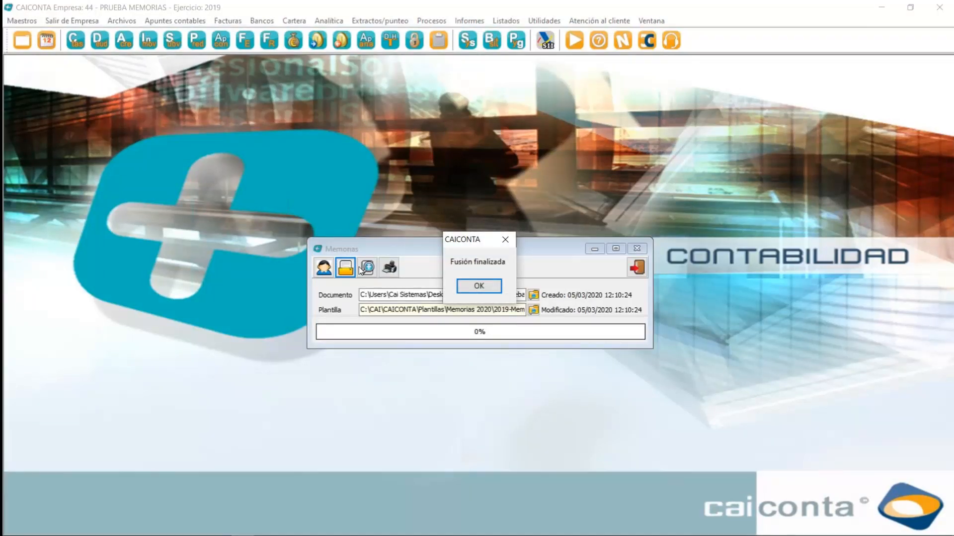
pyautogui.click(481, 286)
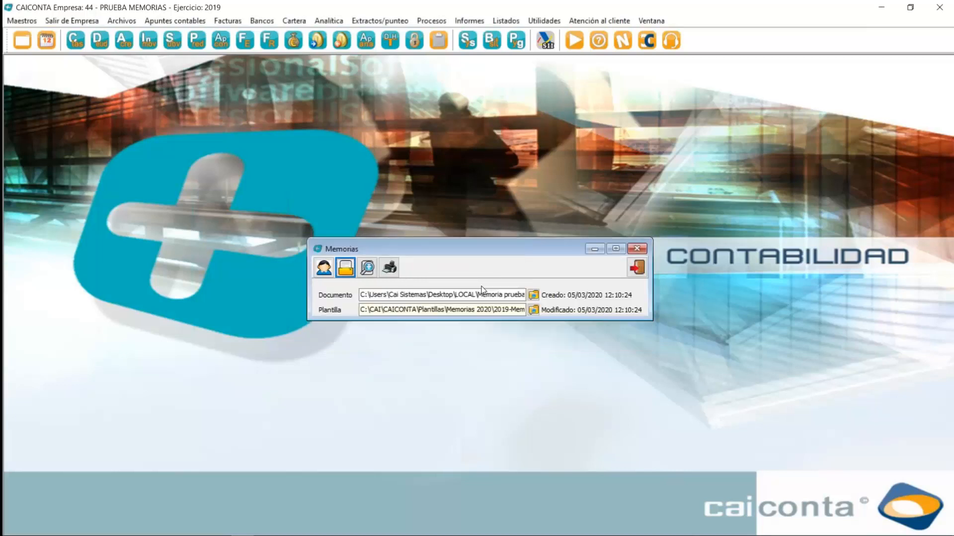
pyautogui.click(368, 267)
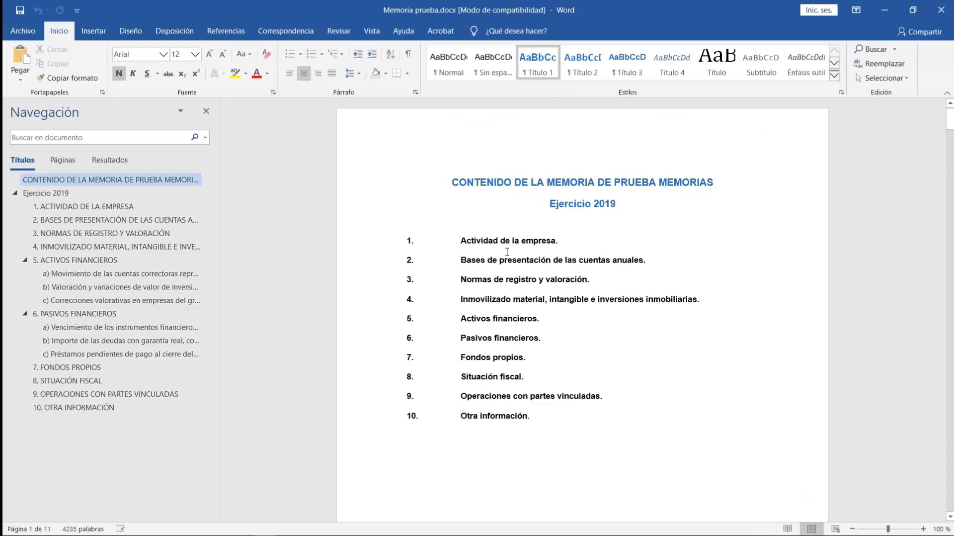
# - Examine the generated memoria's contents list, company activity data, presentation bases and registration and valuation rules
pyautogui.scroll(-1, 507, 251)
pyautogui.scroll(-7, 507, 251)
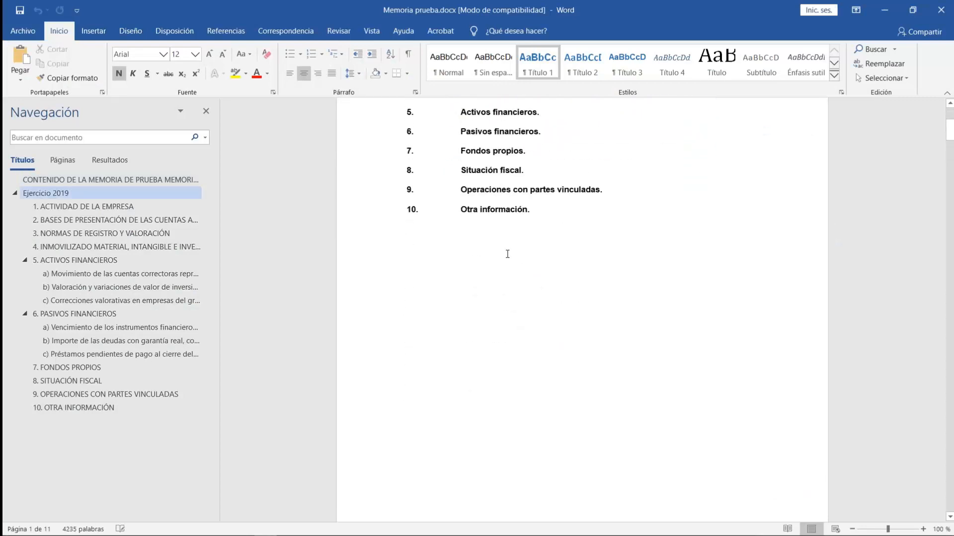
pyautogui.scroll(-5, 511, 252)
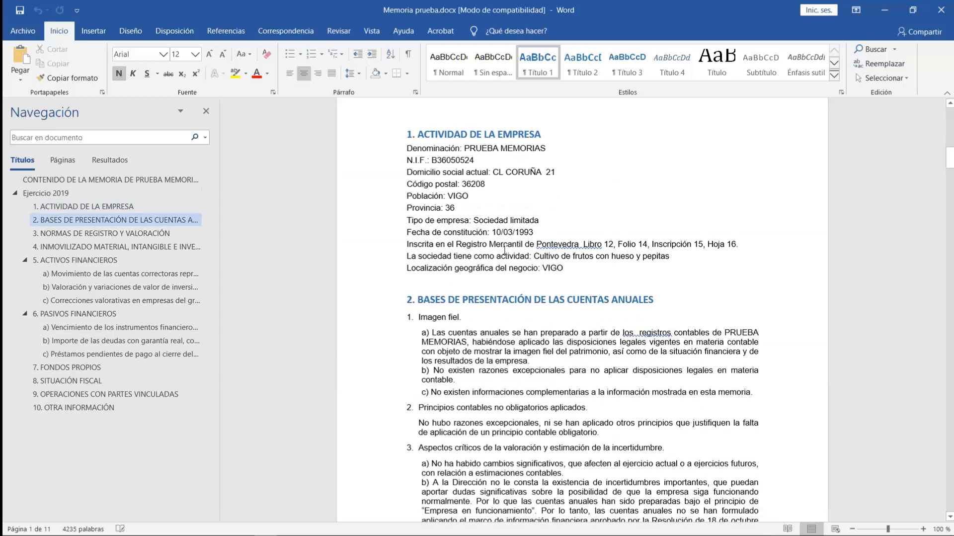
pyautogui.scroll(-1, 505, 248)
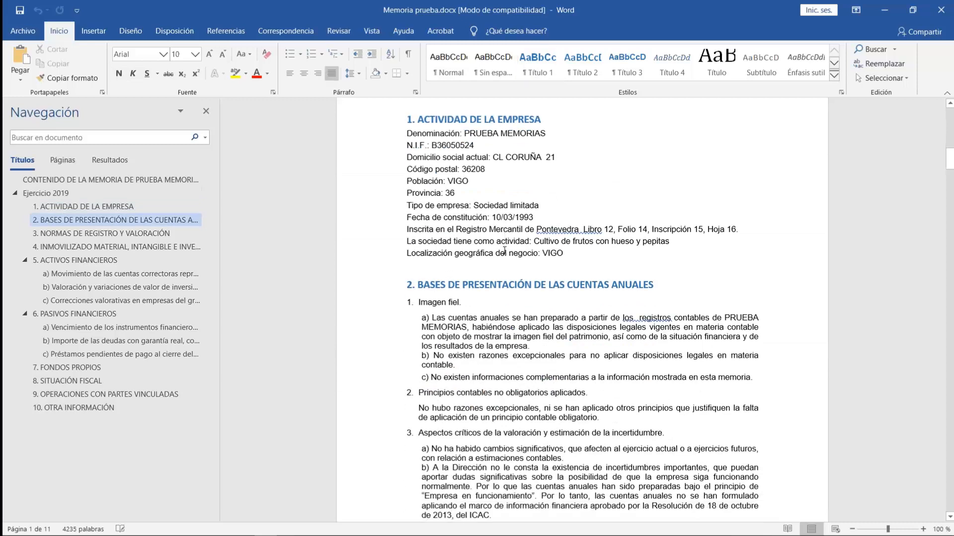
pyautogui.scroll(-15, 505, 250)
pyautogui.scroll(-12, 453, 516)
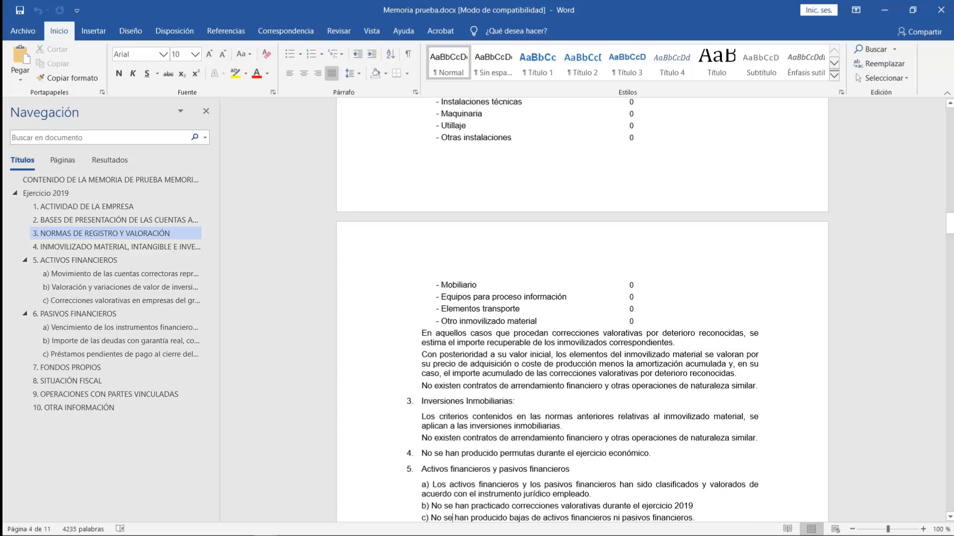
# - Examine the memoria's remaining sections, from the fixed asset and financial instrument tables to the end of Otra información
pyautogui.press('pagedown')
pyautogui.press('pagedown')
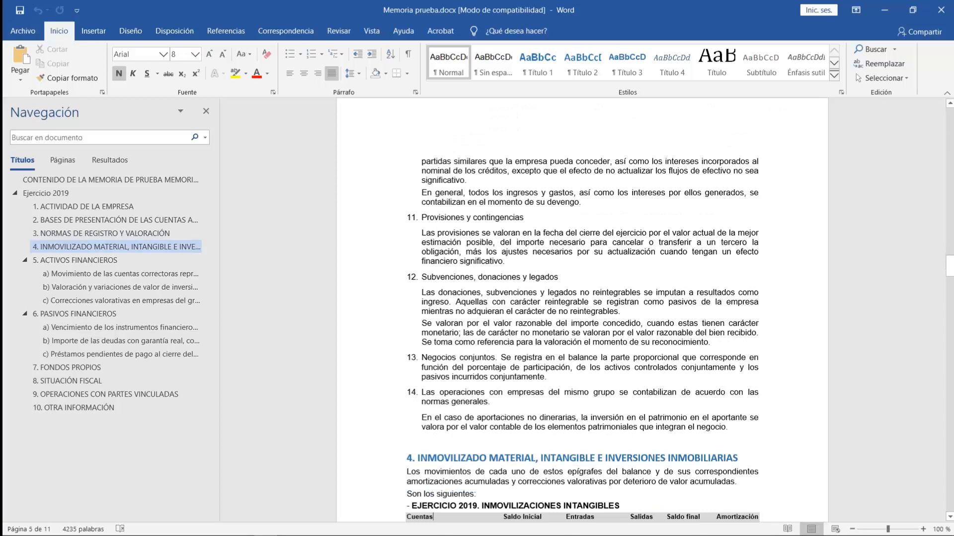
pyautogui.press('pagedown')
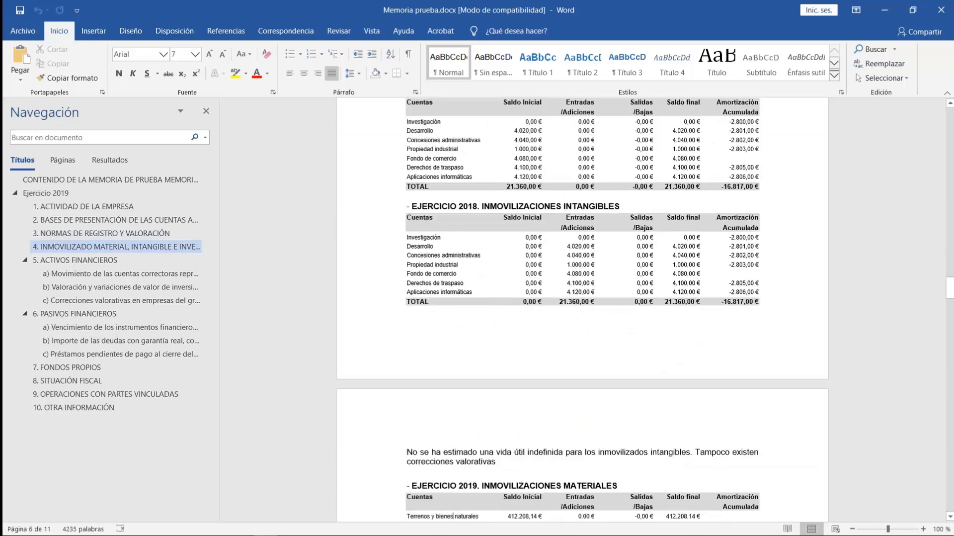
pyautogui.press('pagedown')
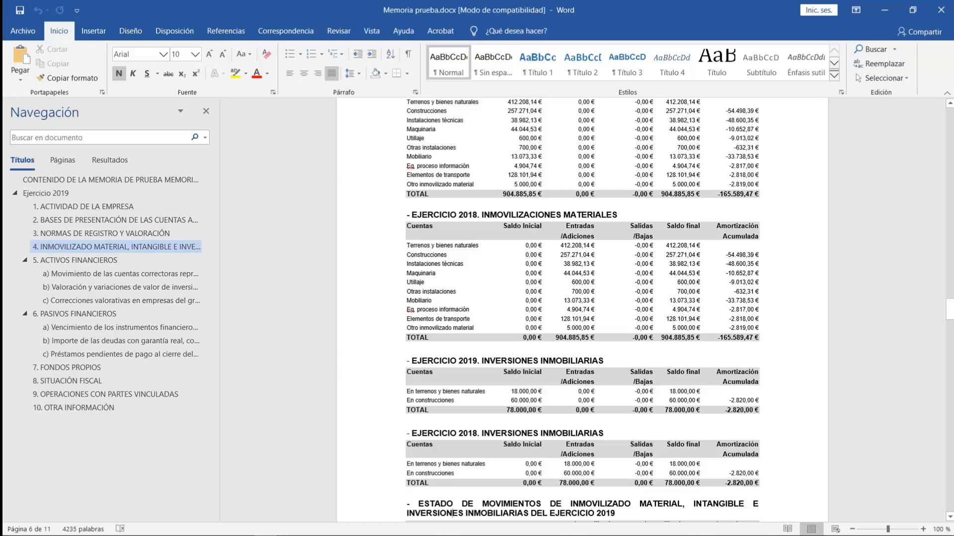
pyautogui.press('pagedown')
pyautogui.press('pagedown')
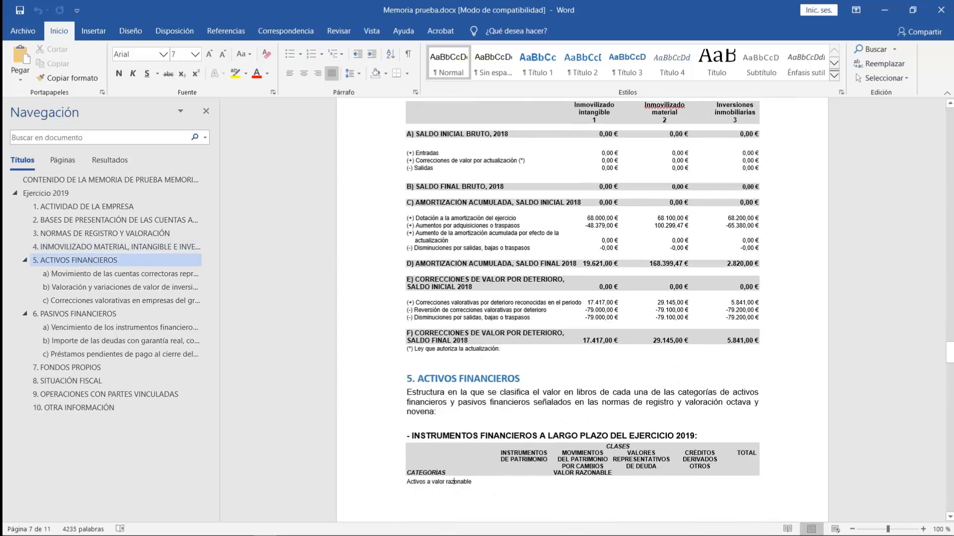
pyautogui.press('pagedown')
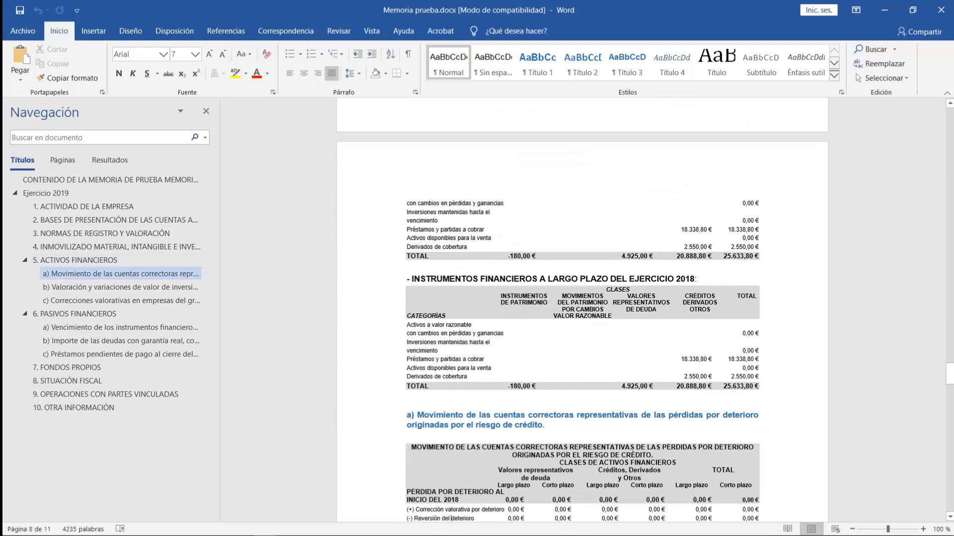
pyautogui.press('pagedown')
pyautogui.press('pagedown')
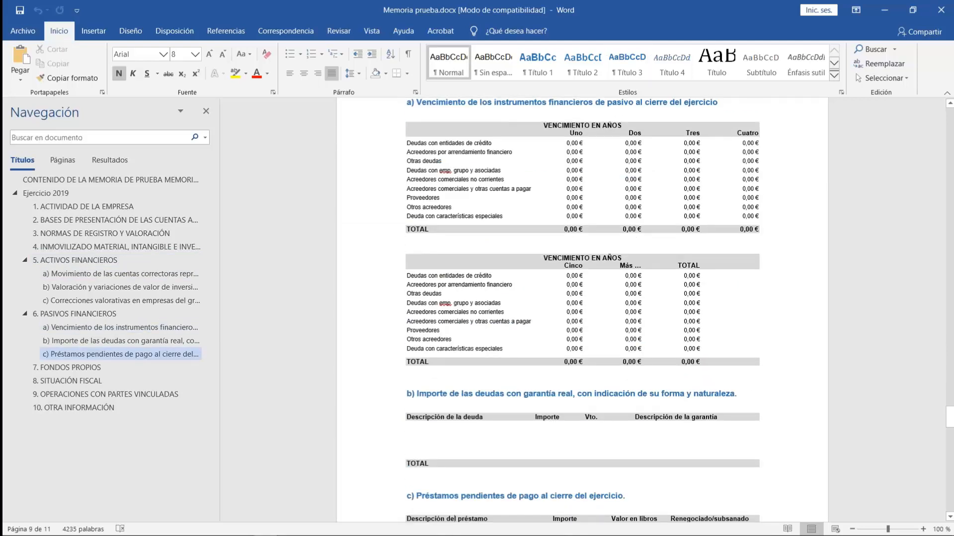
pyautogui.press('pagedown')
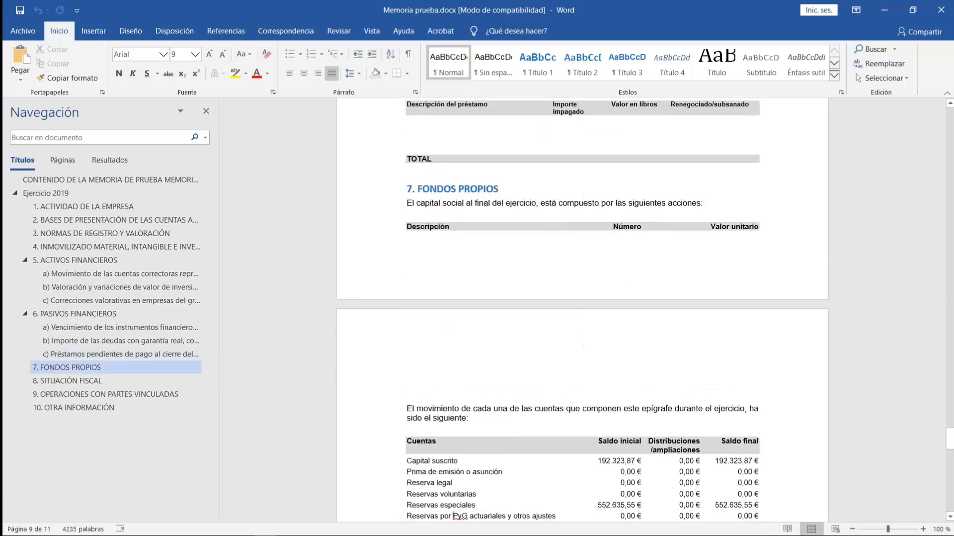
pyautogui.press('pagedown')
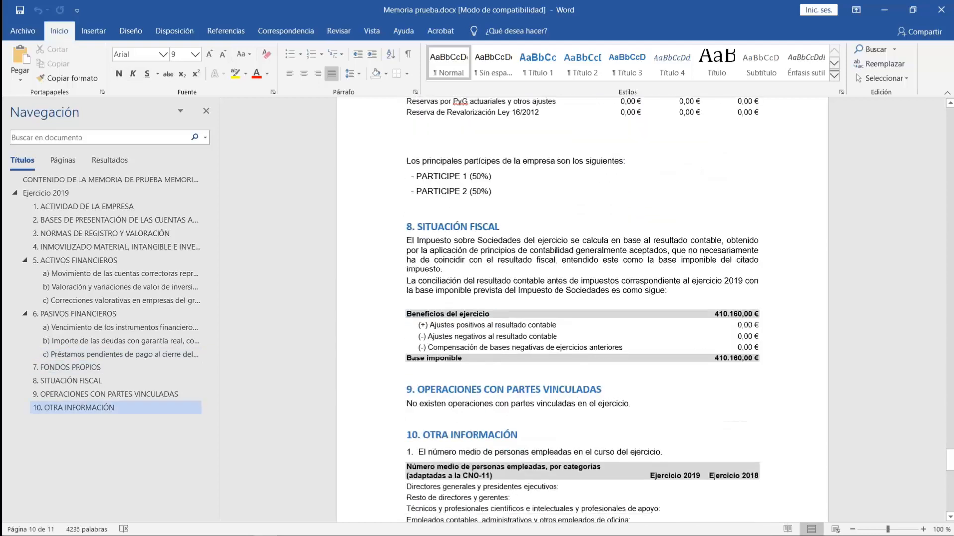
pyautogui.press('pagedown')
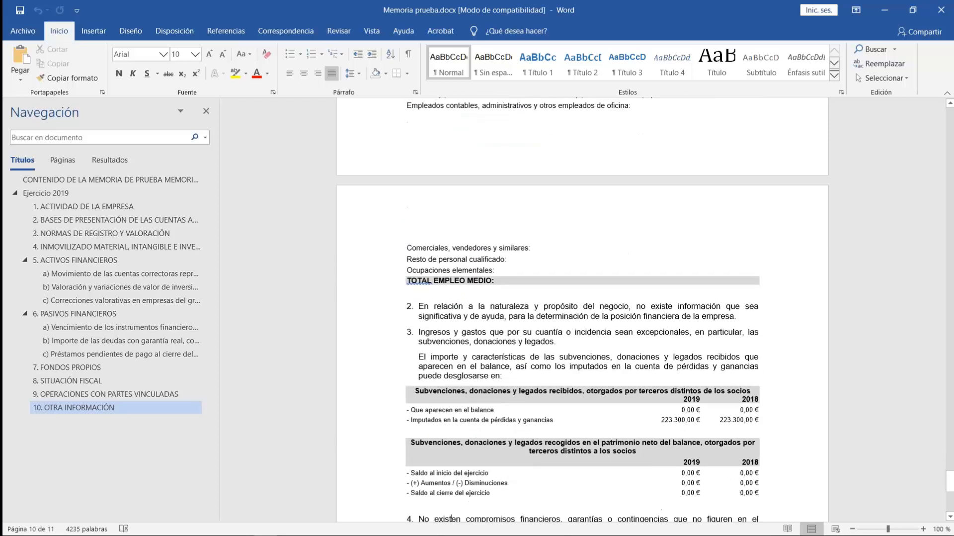
pyautogui.press('pagedown')
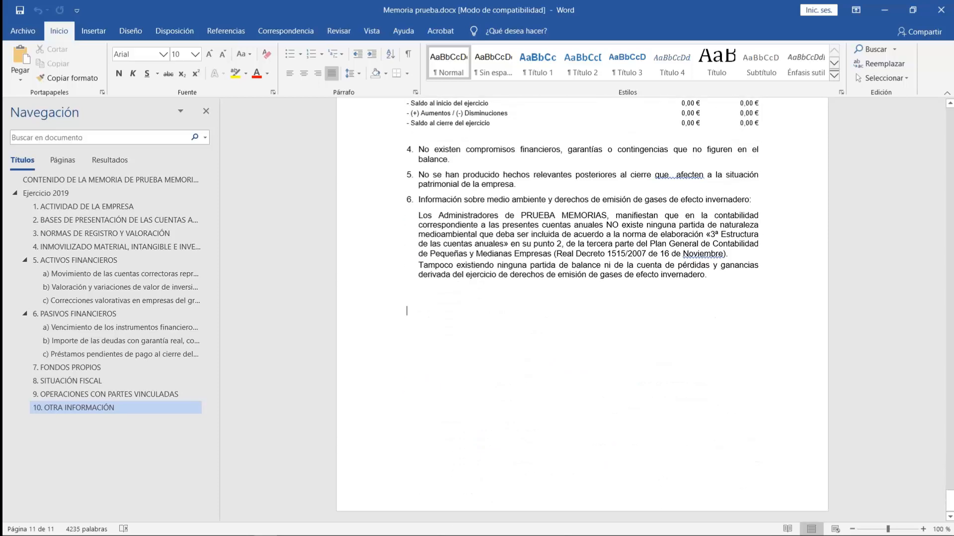
# - Look back through the memoria up to section 3, Normas de registro y valoración, and close the document to return to CAICONTA
pyautogui.press('pageup')
pyautogui.press('pageup')
pyautogui.press('pageup')
pyautogui.press('pageup')
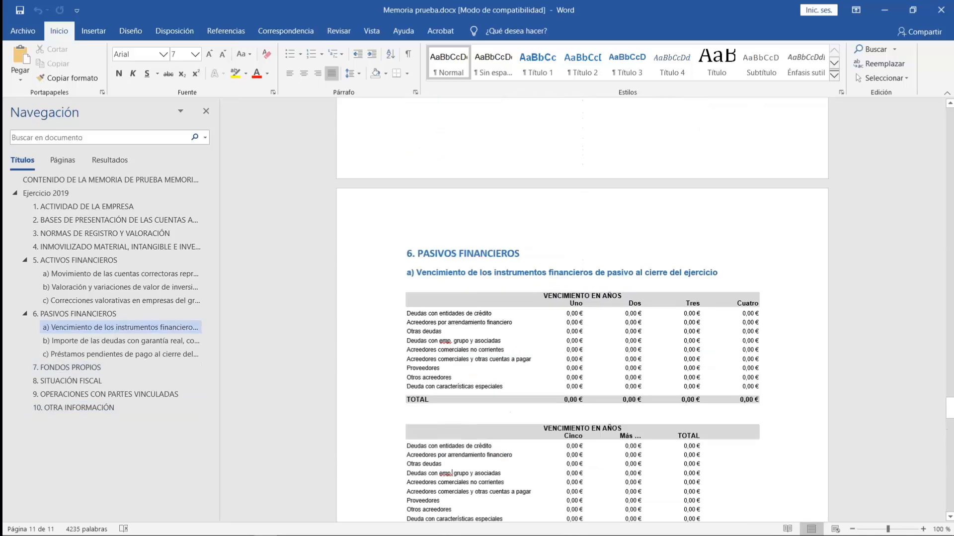
pyautogui.press('pageup')
pyautogui.press('pageup')
pyautogui.press('pageup')
pyautogui.press('pageup')
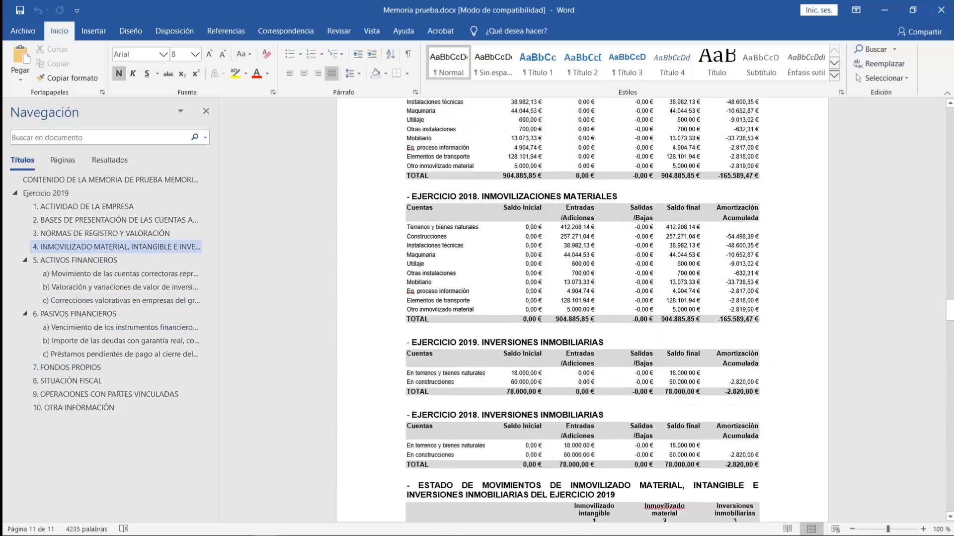
pyautogui.press('pageup')
pyautogui.press('pageup')
pyautogui.press('pageup')
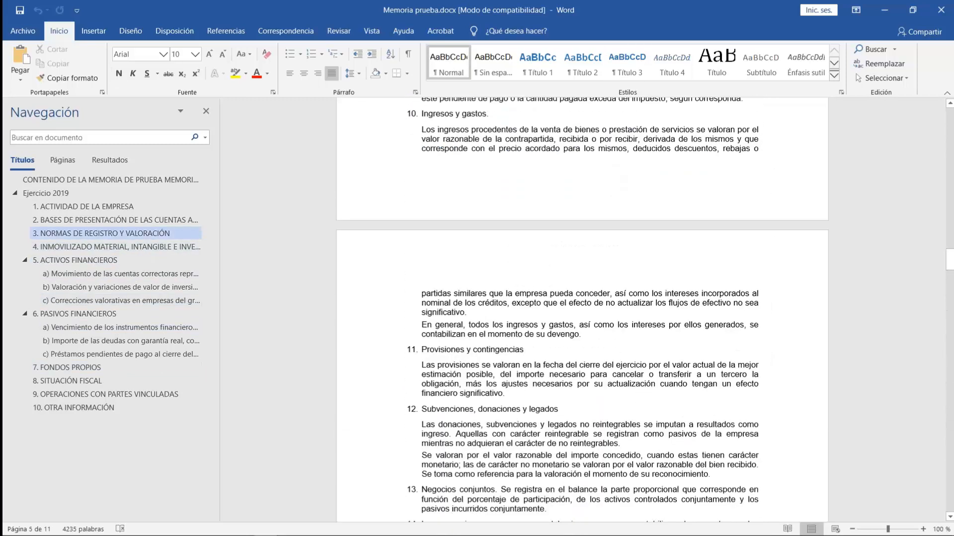
pyautogui.click(948, 8)
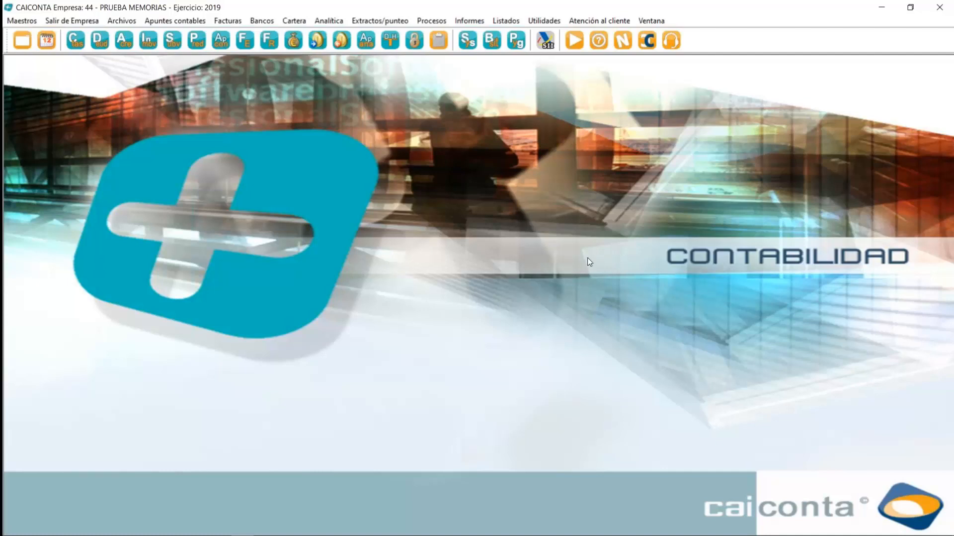
# - Open Informes Excel to review the Excel file and the data export options, and close it without exporting
pyautogui.click(431, 20)
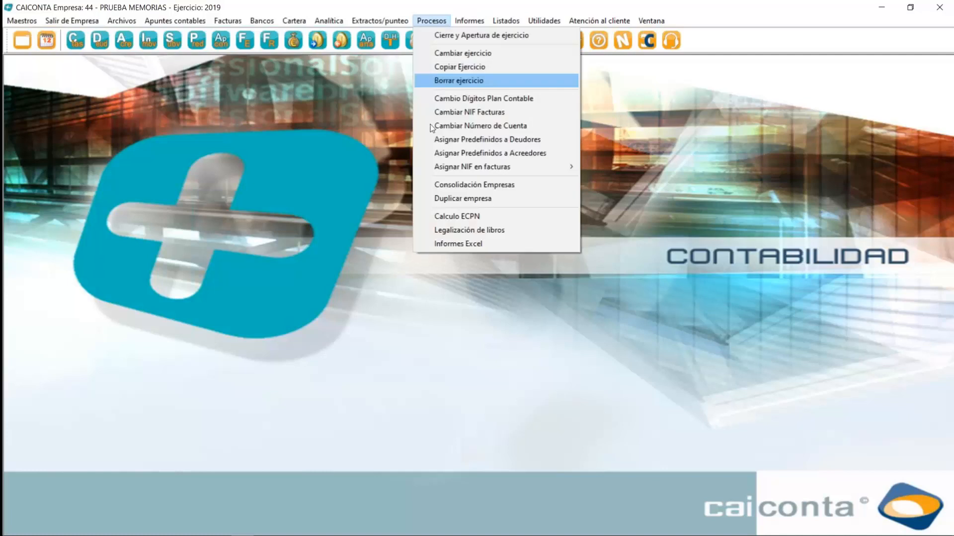
pyautogui.click(460, 246)
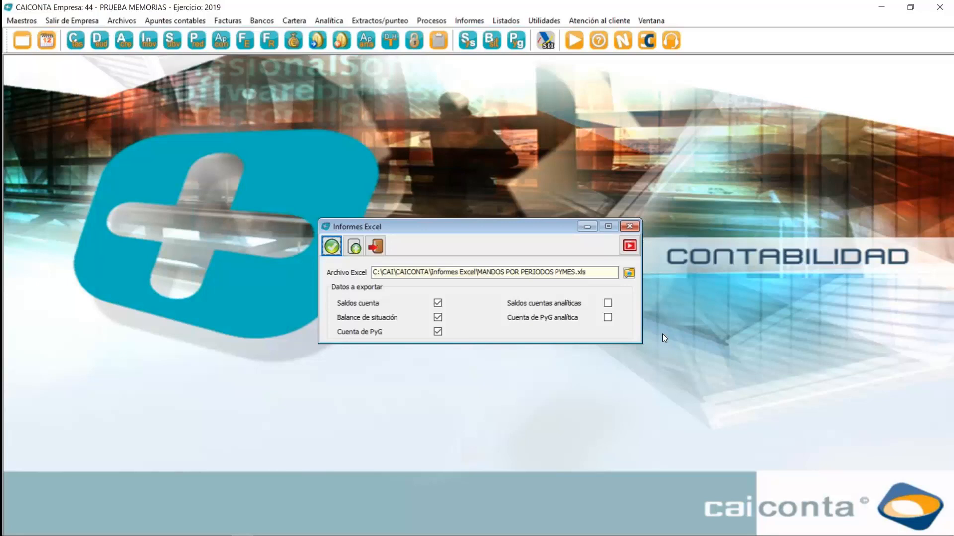
pyautogui.click(630, 226)
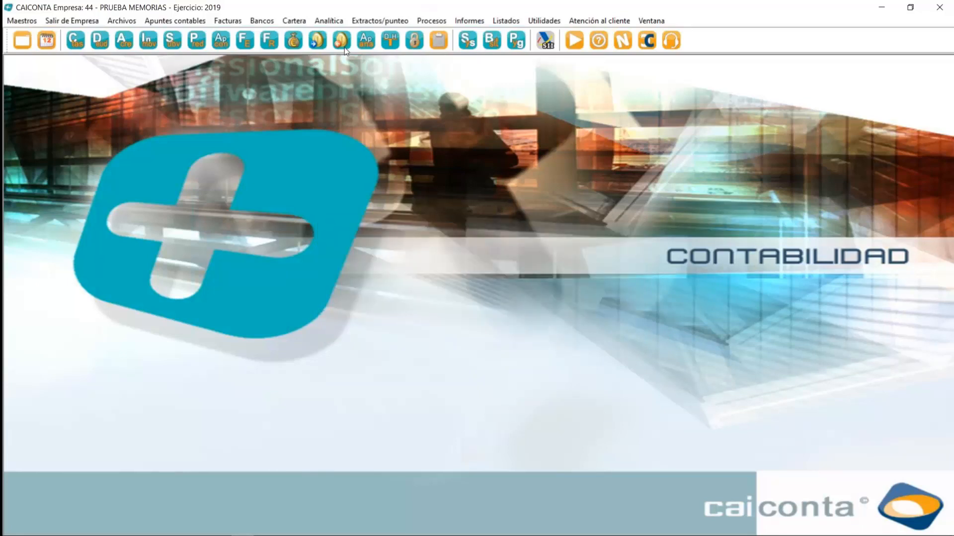
# - Open the Contabilización cuaderno 43 bank option to review its fields and Contrapartida column, and exit it
pyautogui.click(260, 20)
pyautogui.click(276, 68)
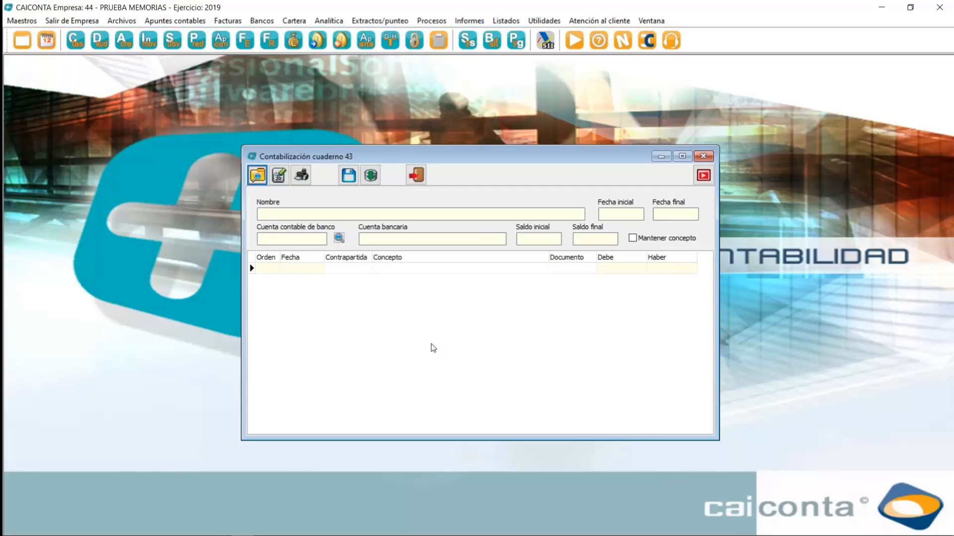
pyautogui.click(360, 269)
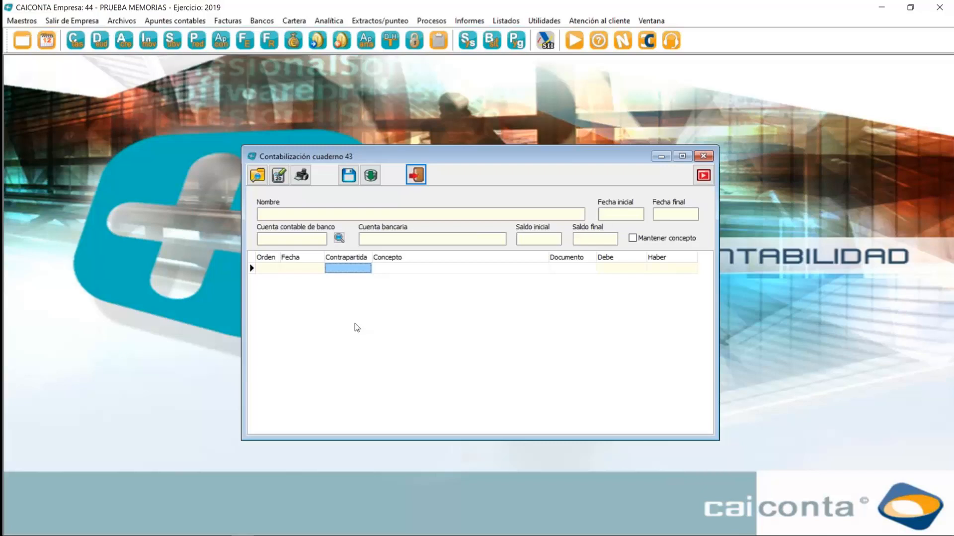
pyautogui.click(704, 156)
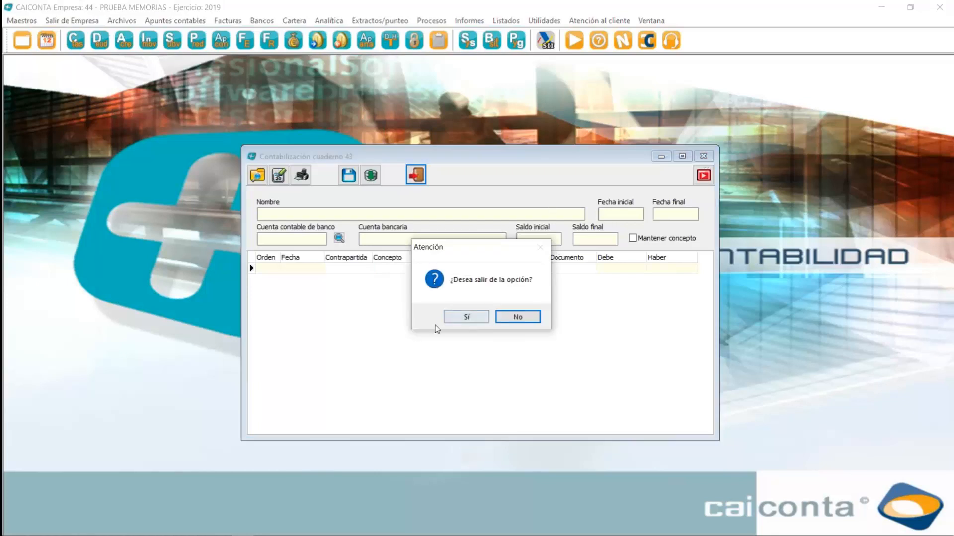
pyautogui.click(466, 316)
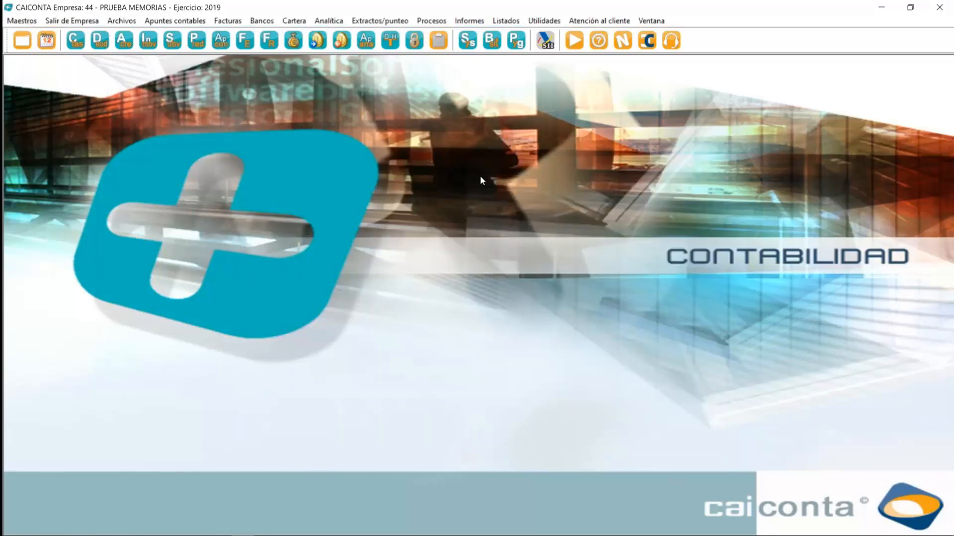
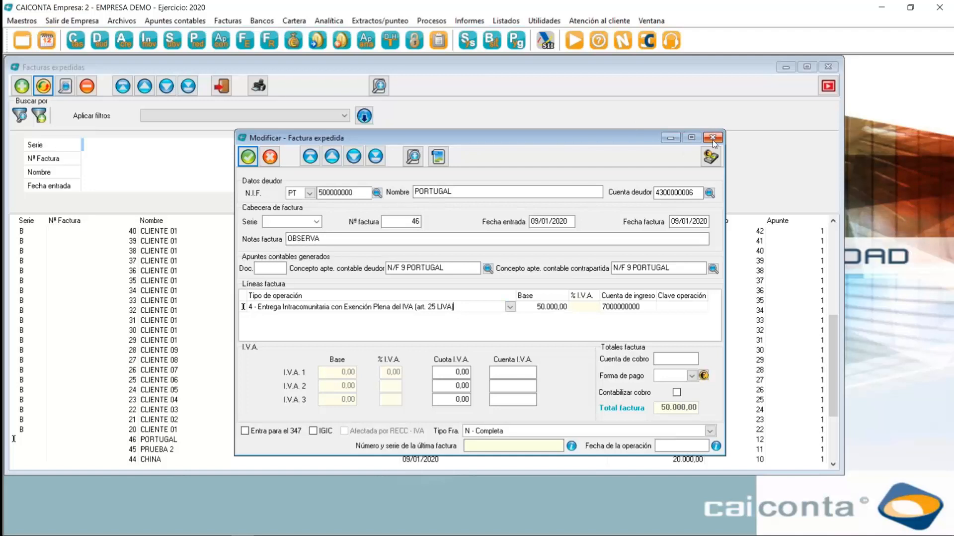
# - Close the issued invoice for PORTUGAL, abandoning its changes, and open the received invoices list
pyautogui.click(713, 141)
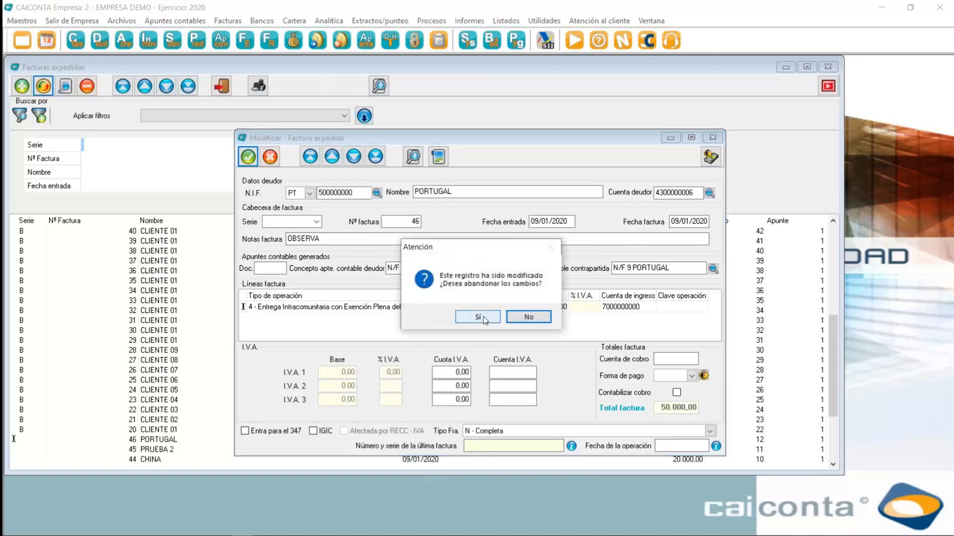
pyautogui.click(490, 316)
pyautogui.click(268, 44)
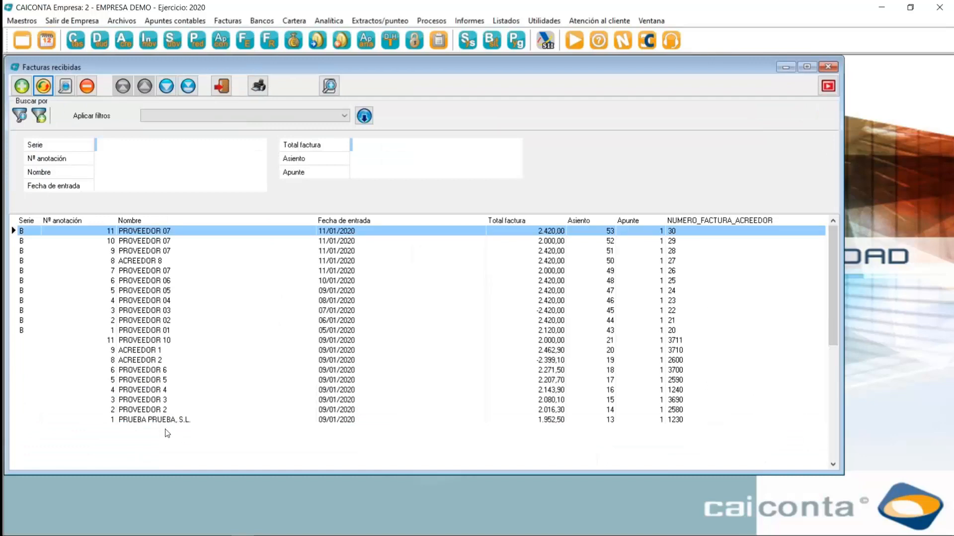
# - Open the received invoice of PROVEEDOR 10 and look through the operation types available for its invoice line
pyautogui.doubleClick(153, 342)
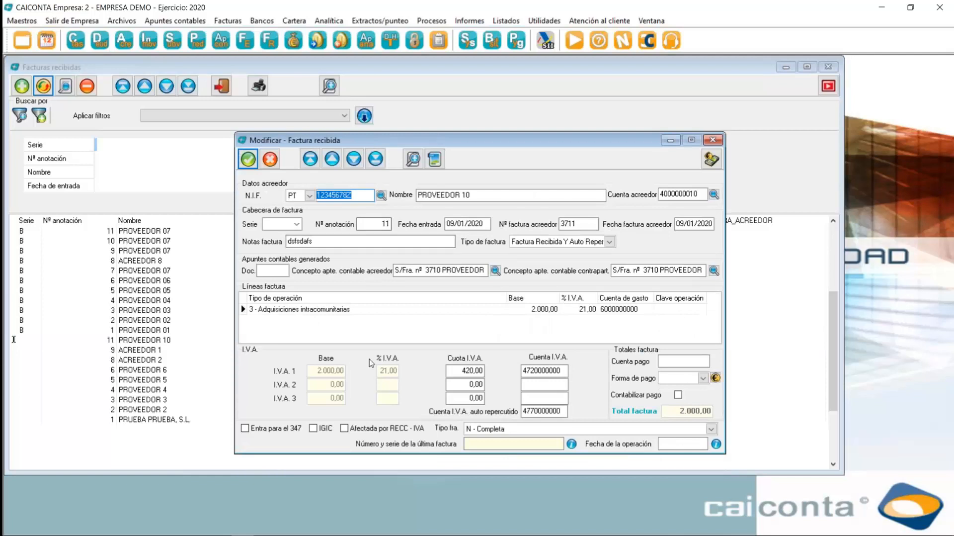
pyautogui.click(468, 310)
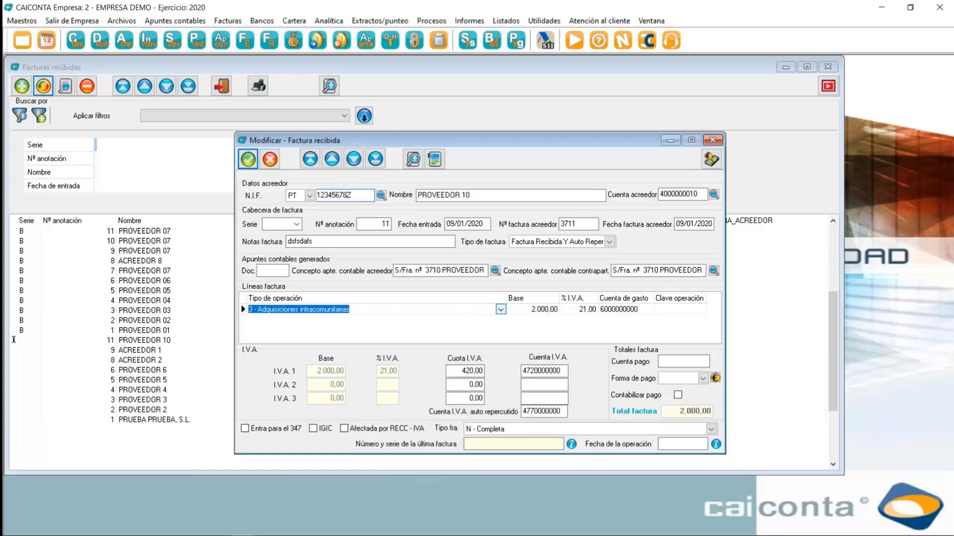
pyautogui.click(500, 310)
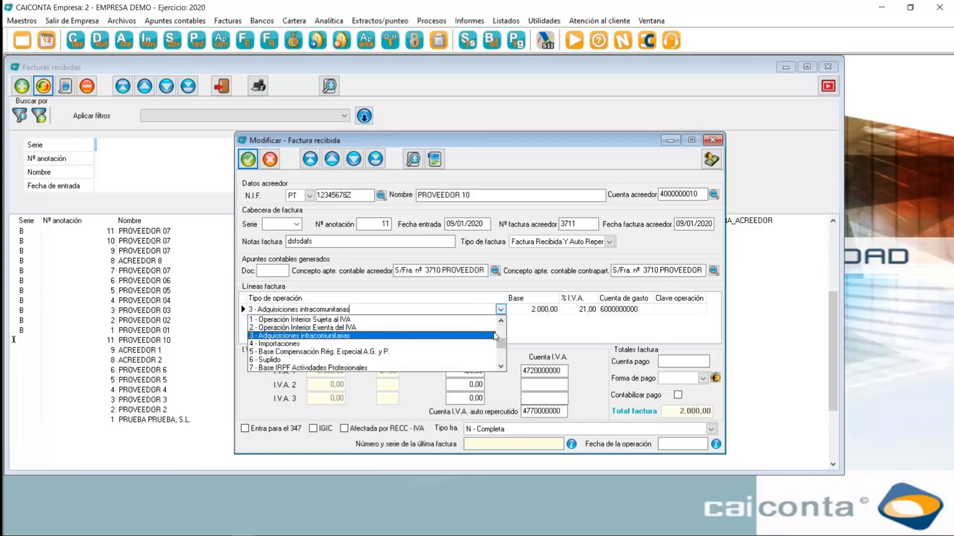
pyautogui.click(501, 367)
pyautogui.click(501, 367)
pyautogui.click(501, 367)
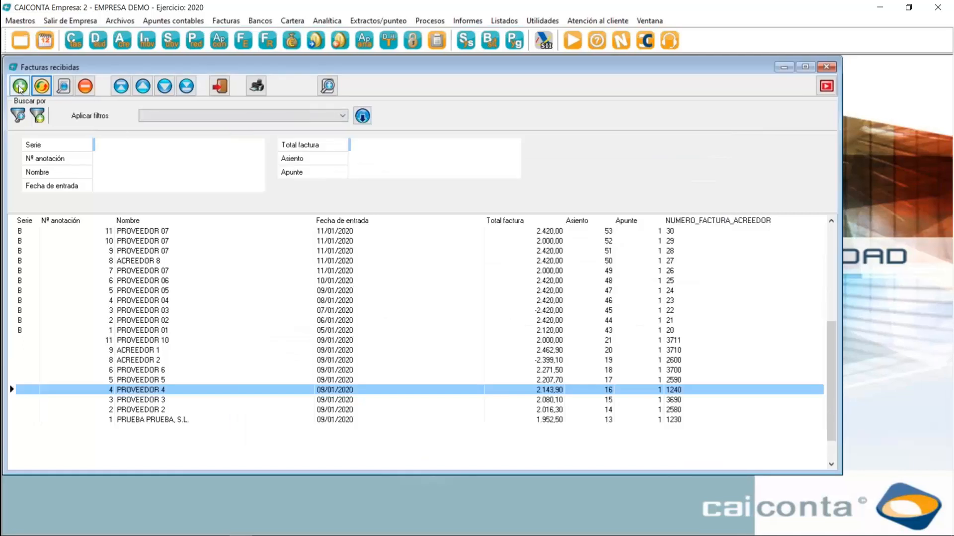
# - Add a received invoice in a new accounting entry dated 11/03/2020, using the predefined template FR01 COMPRAS
pyautogui.click(19, 87)
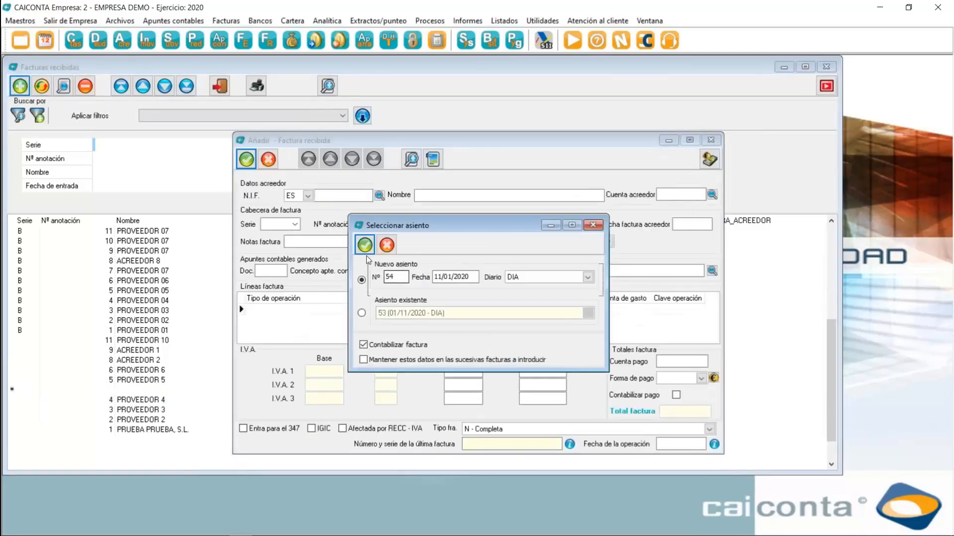
pyautogui.click(449, 277)
pyautogui.write('03')
pyautogui.click(365, 244)
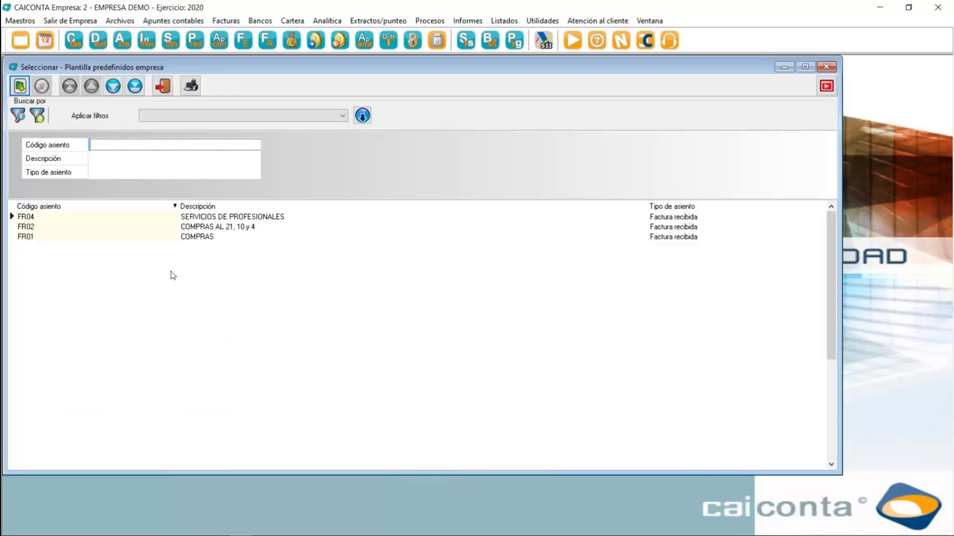
pyautogui.doubleClick(211, 237)
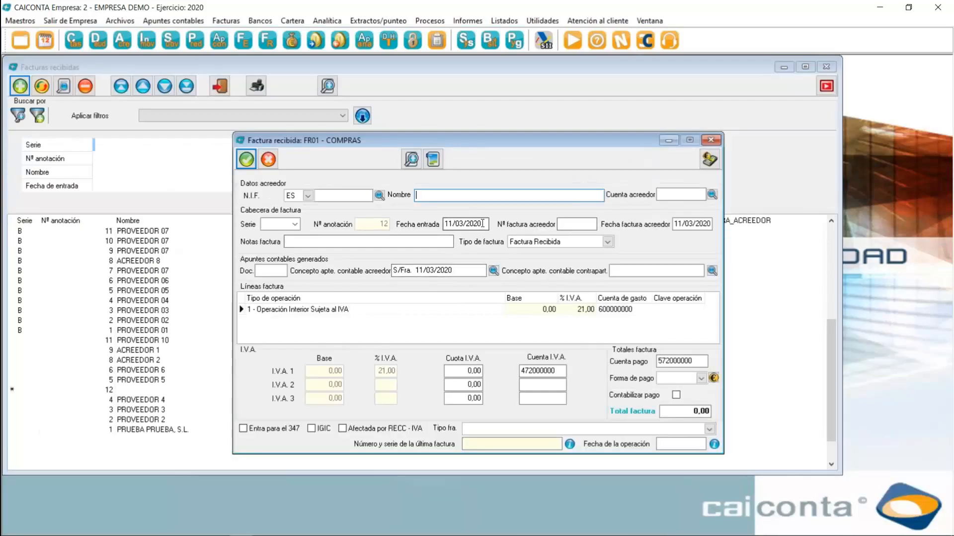
# - Set the received invoice's creditor invoice date to 30/01/2020 and its operation date to 28/12/2019
pyautogui.moveTo(485, 223); pyautogui.dragTo(439, 225)
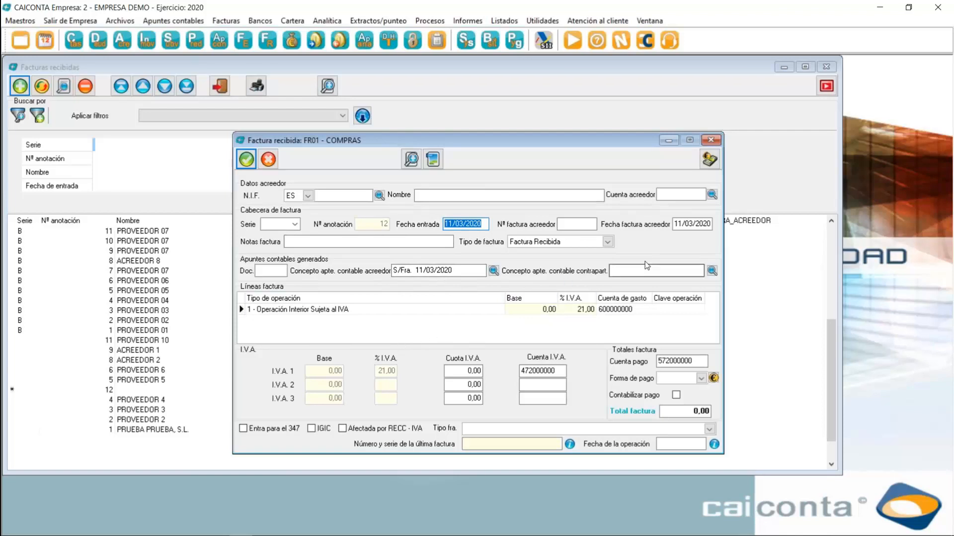
pyautogui.click(678, 224)
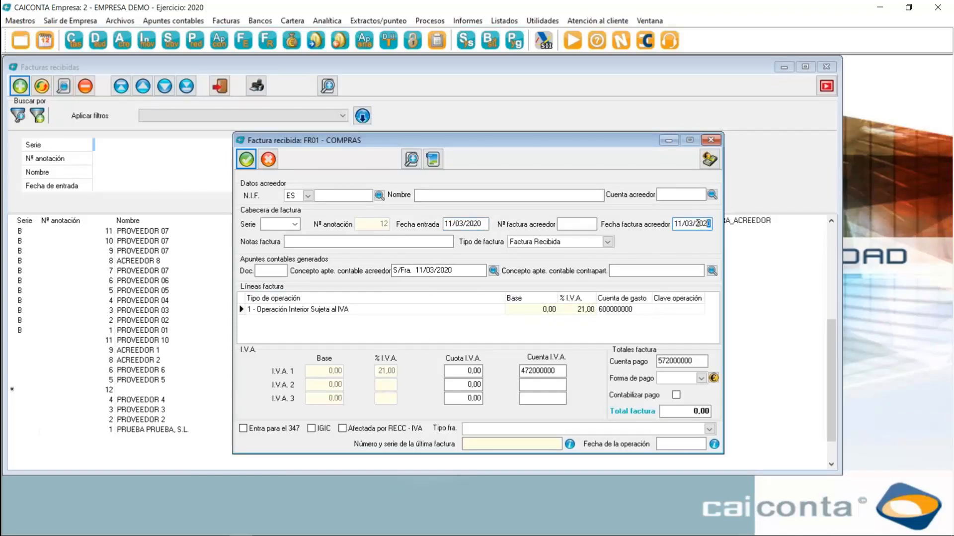
pyautogui.moveTo(711, 223); pyautogui.dragTo(667, 222)
pyautogui.write('30/01/2020')
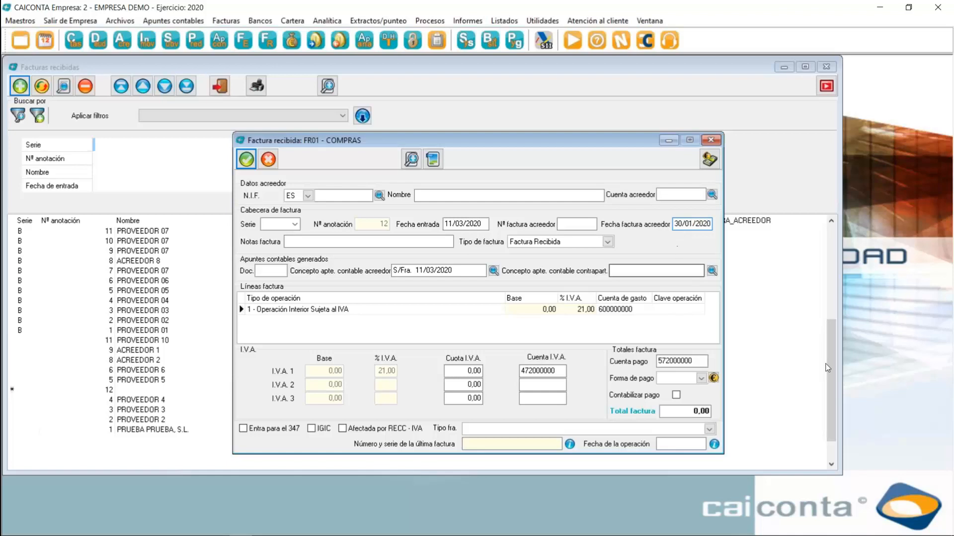
pyautogui.click(700, 444)
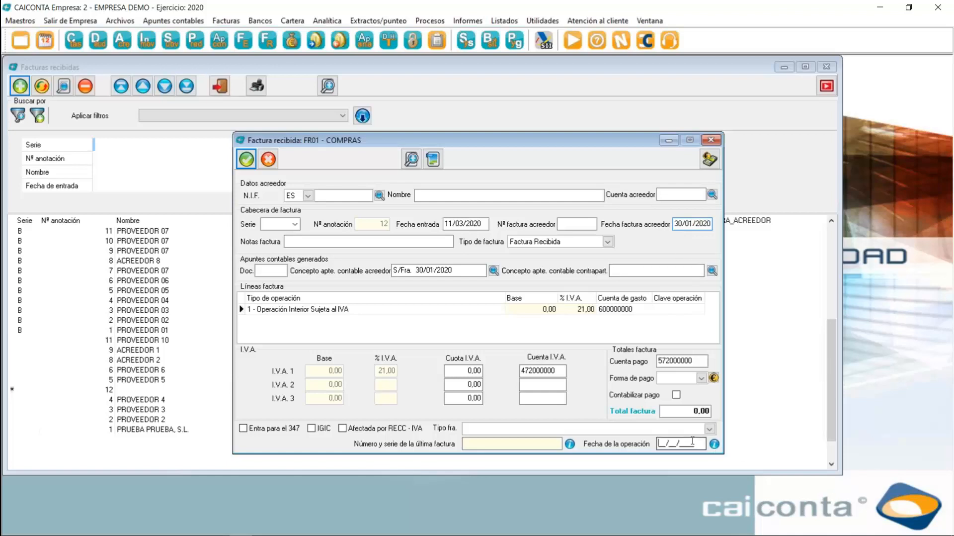
pyautogui.write('28/12/2019')
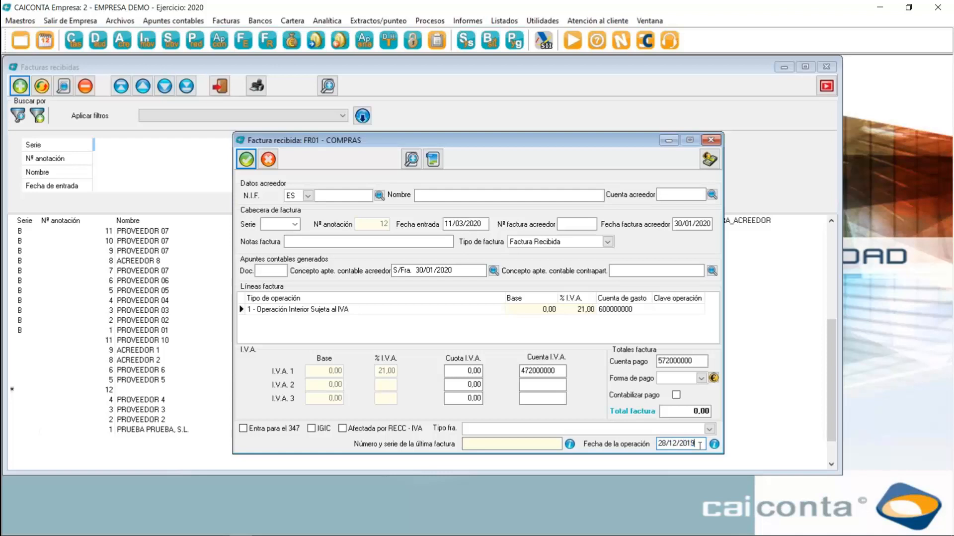
# - Review the received invoice's entry date, creditor invoice date and operation date against one another
pyautogui.click(678, 407)
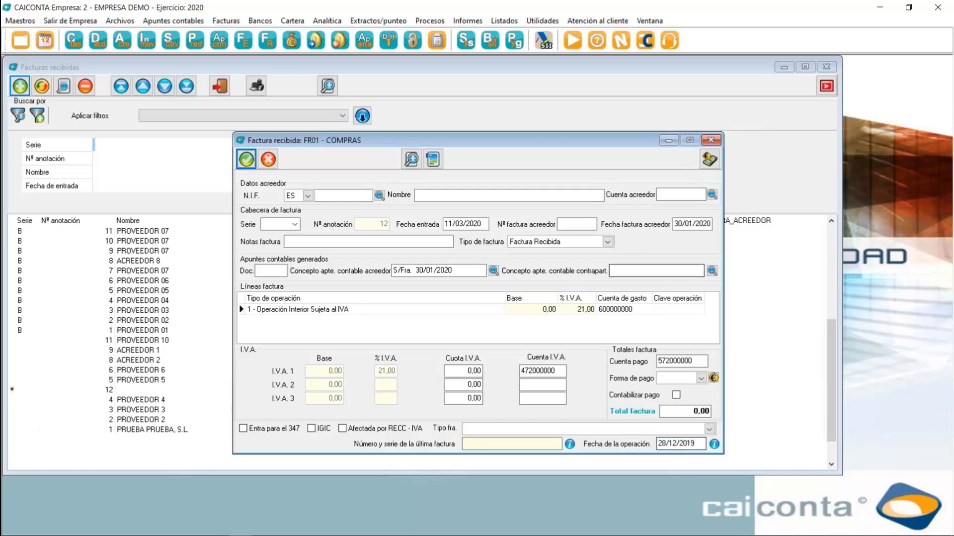
pyautogui.moveTo(484, 223); pyautogui.dragTo(444, 225)
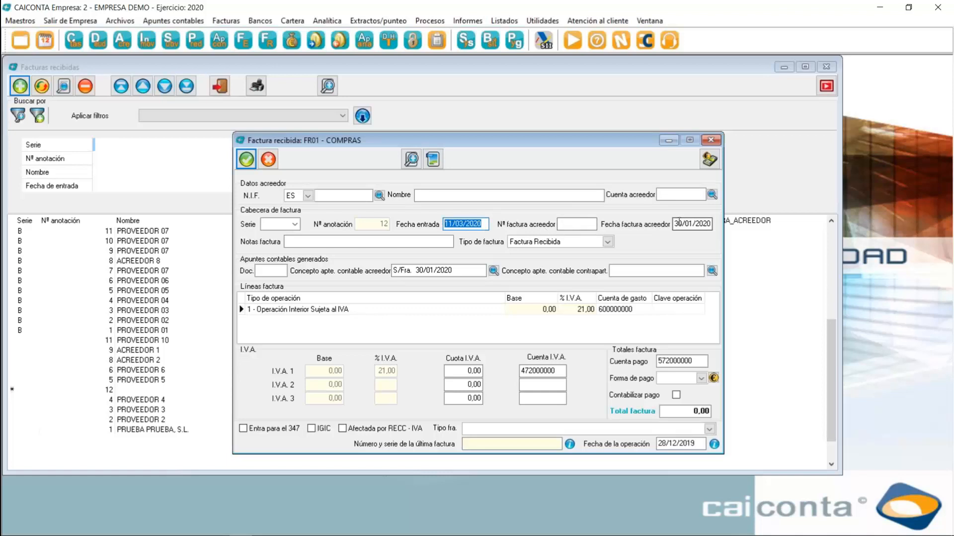
pyautogui.moveTo(675, 224); pyautogui.dragTo(709, 227)
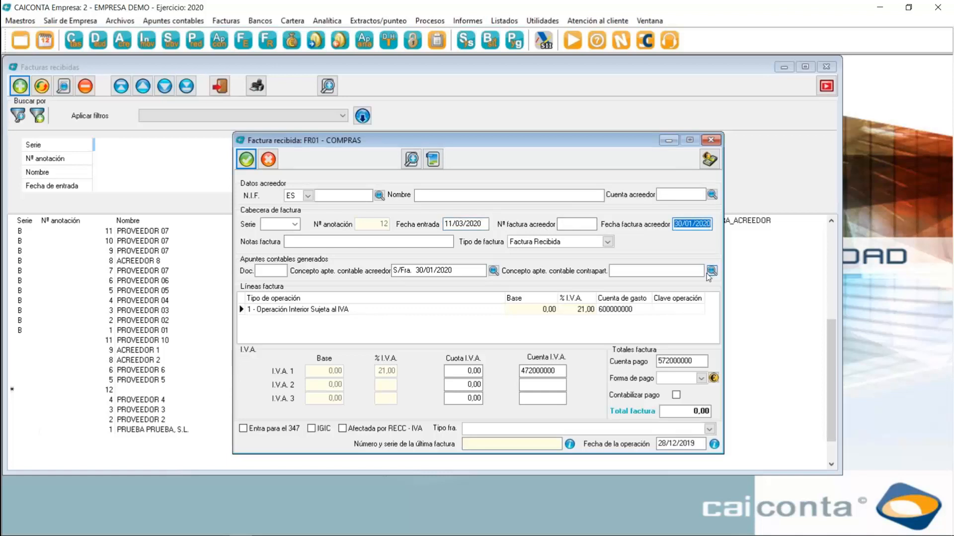
pyautogui.click(704, 443)
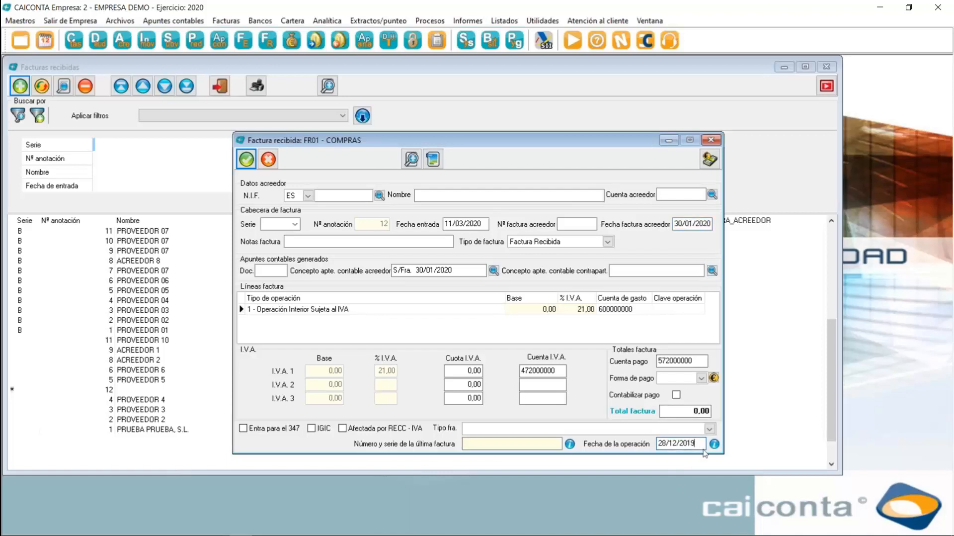
pyautogui.moveTo(703, 443); pyautogui.dragTo(632, 439)
pyautogui.click(681, 444)
pyautogui.click(464, 225)
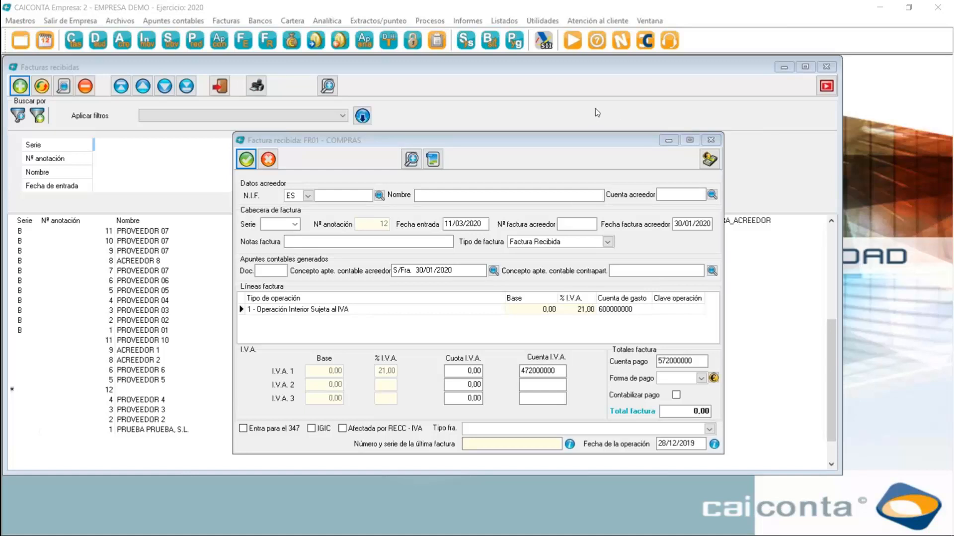
# - Enter a creditor invoice number in the received invoice and replace it with 888
pyautogui.click(577, 225)
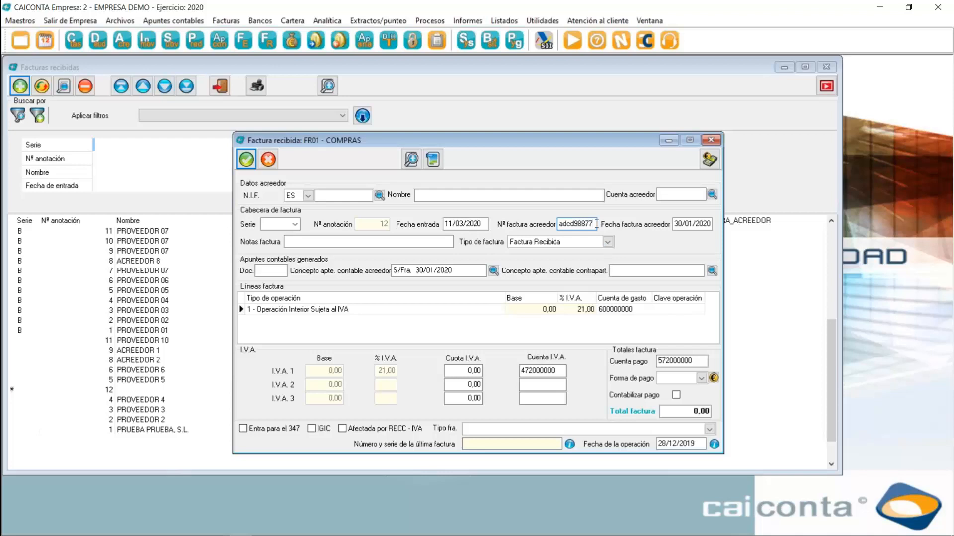
pyautogui.moveTo(580, 225); pyautogui.dragTo(560, 224)
pyautogui.press('Delete')
pyautogui.press('Tab')
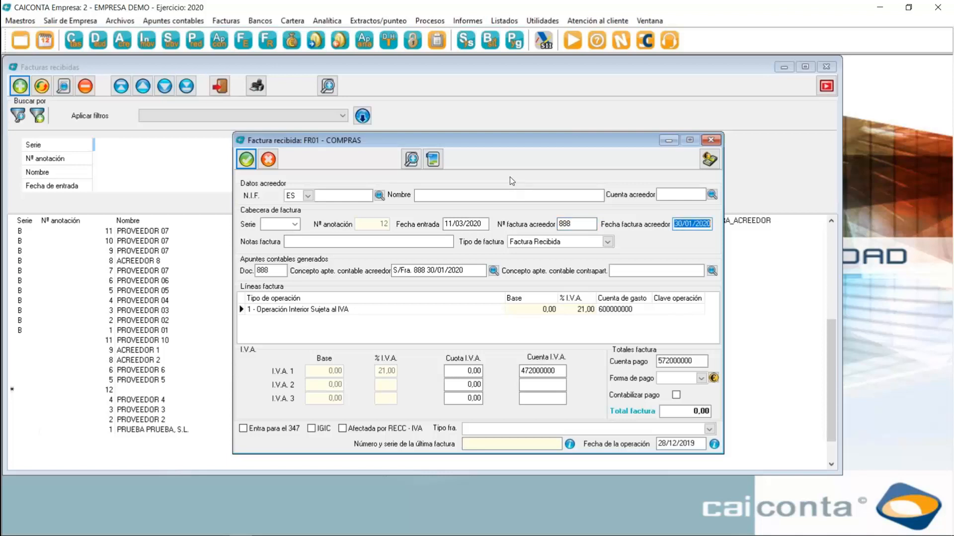
# - Assign the received invoice to series D
pyautogui.click(277, 224)
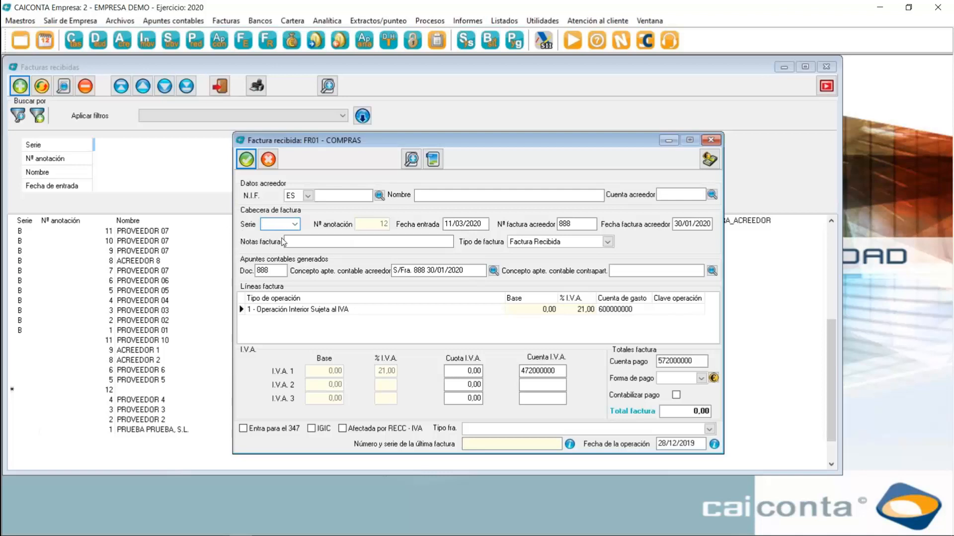
pyautogui.write('e')
pyautogui.moveTo(276, 224); pyautogui.dragTo(223, 225)
pyautogui.write('D')
pyautogui.click(567, 223)
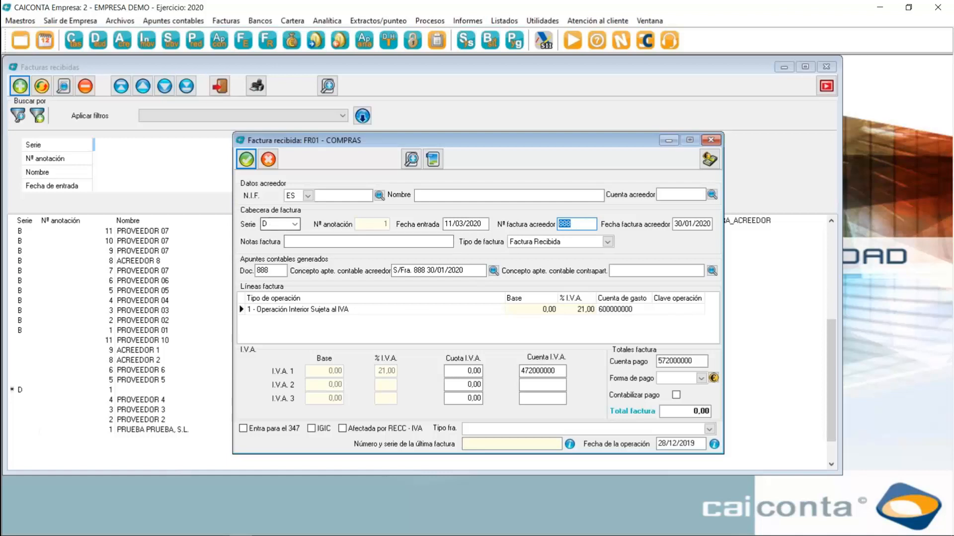
# - Look at the customer support contact options, including e-mail query, chat and Nosotros te llamamos, and dismiss them
pyautogui.click(271, 223)
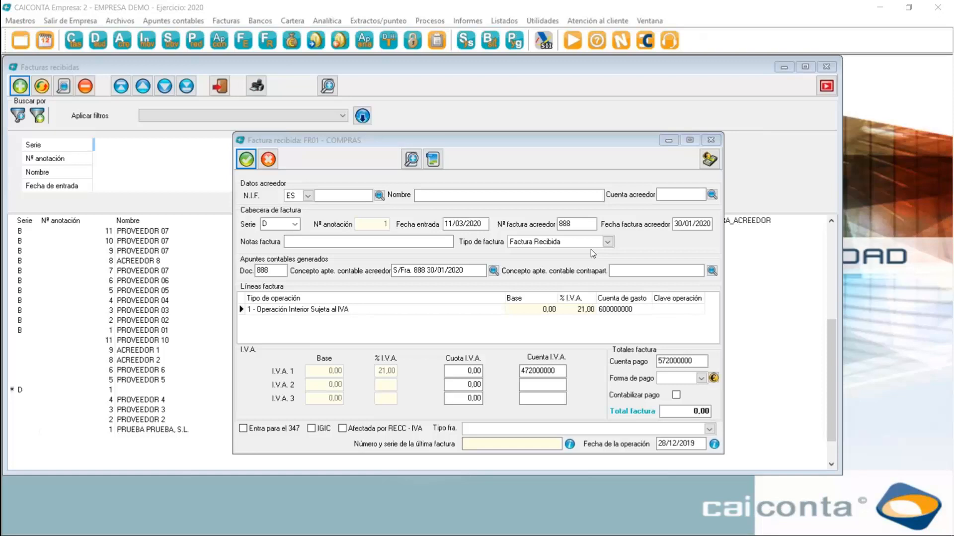
pyautogui.click(671, 41)
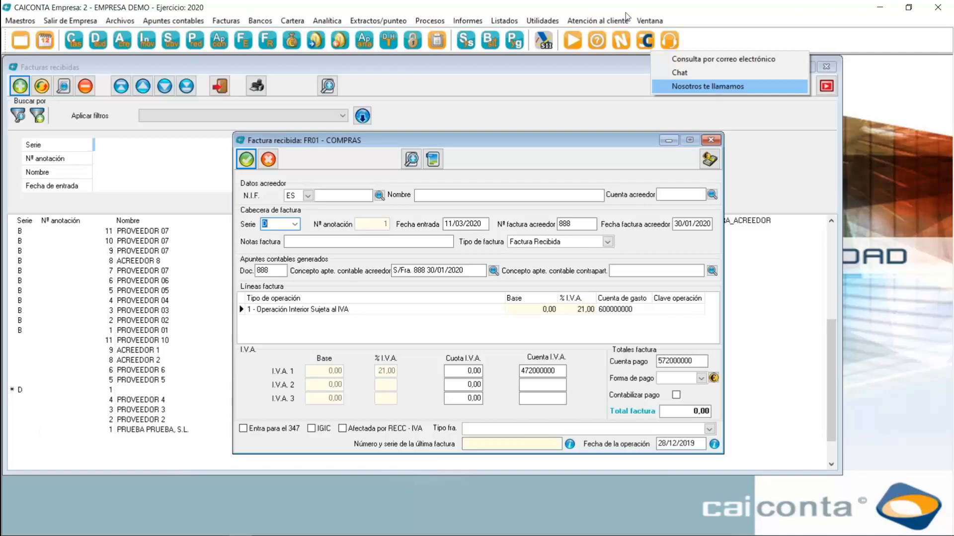
pyautogui.click(710, 14)
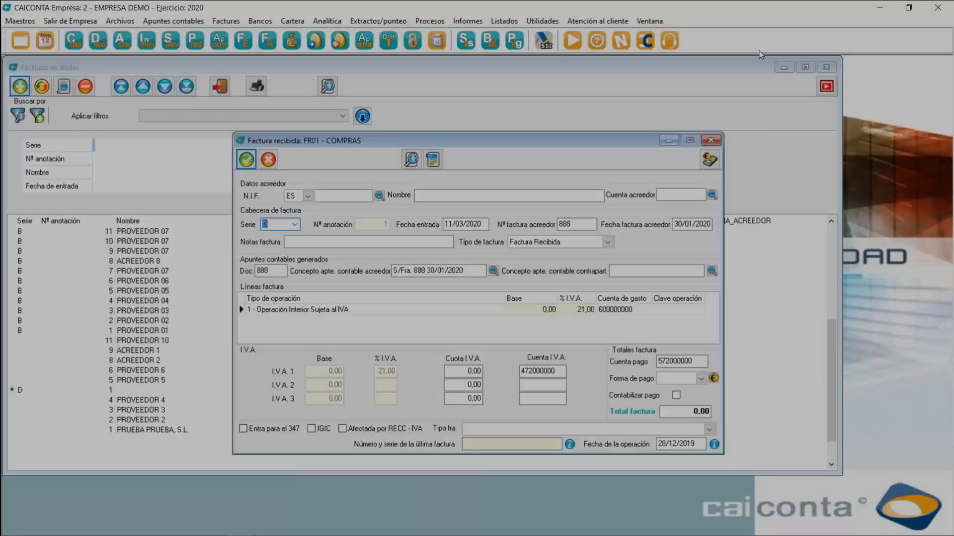